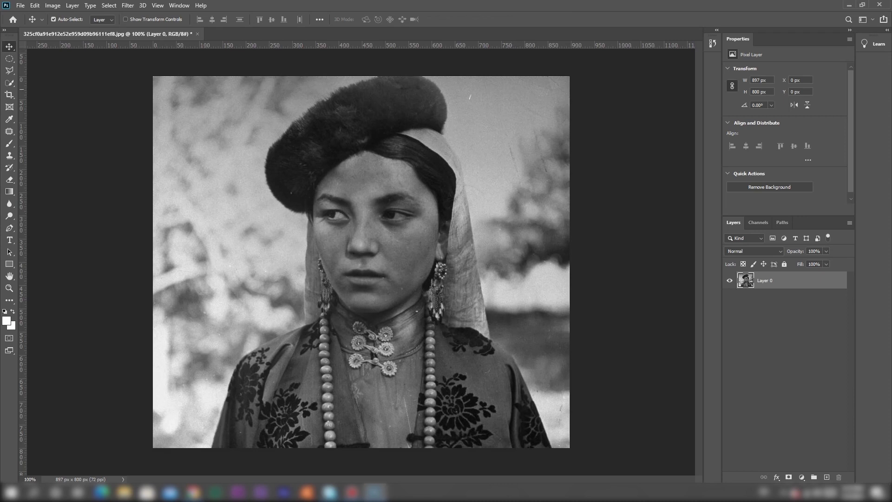
Retouch the dust specks and scratches on the portrait's face and background with the Clone Stamp, sampling nearby clean areas
left_click(9, 155)
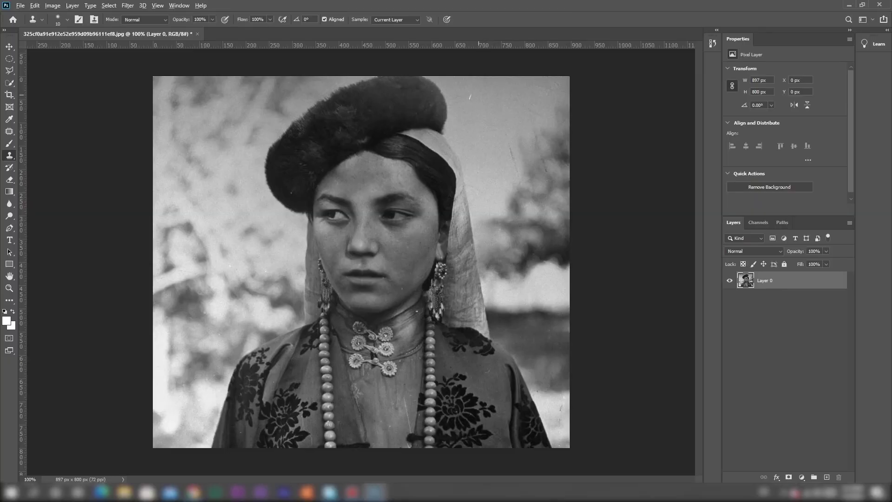
key("alt")
left_click(477, 95, "alt")
key("z")
mouse_move(417, 248)
left_mouse_down()
mouse_move(463, 247)
mouse_move(430, 247)
left_mouse_up()
key("s")
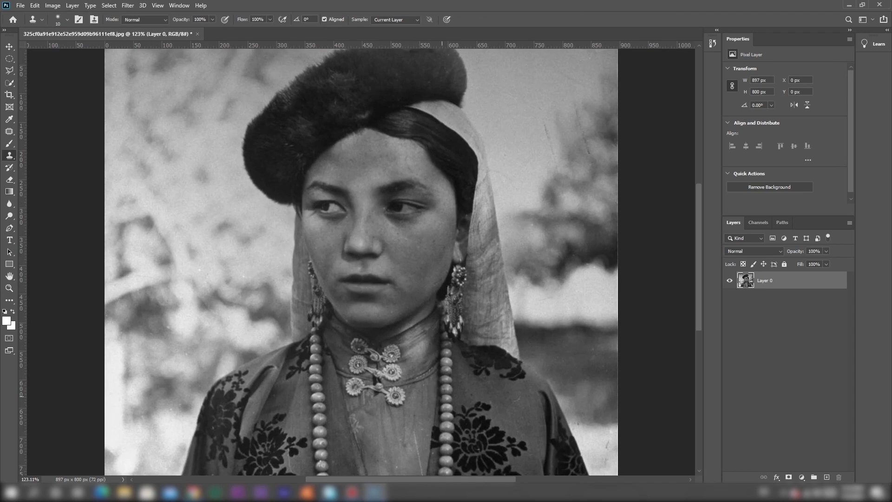
scroll(168, 217, "down", 5)
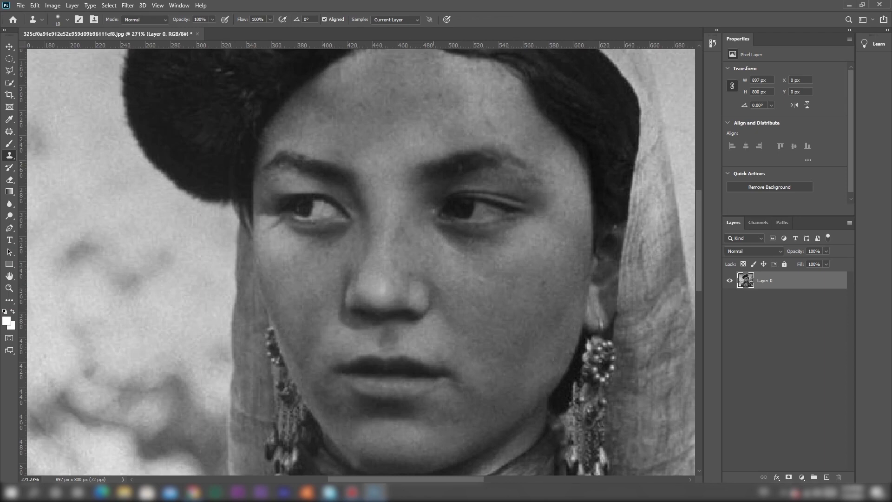
key("ctrl+0")
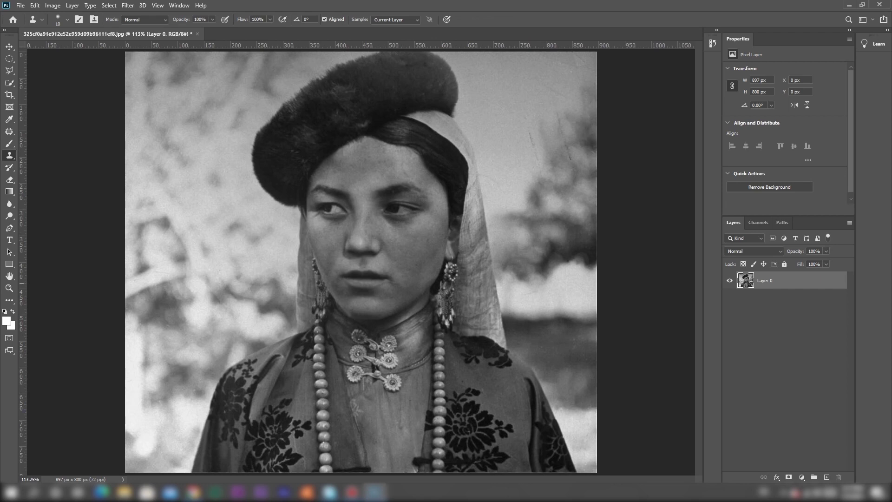
Convert the portrait layer to a smart object and apply Dust & Scratches with radius 1 pixel and threshold 4 levels
right_click(789, 280)
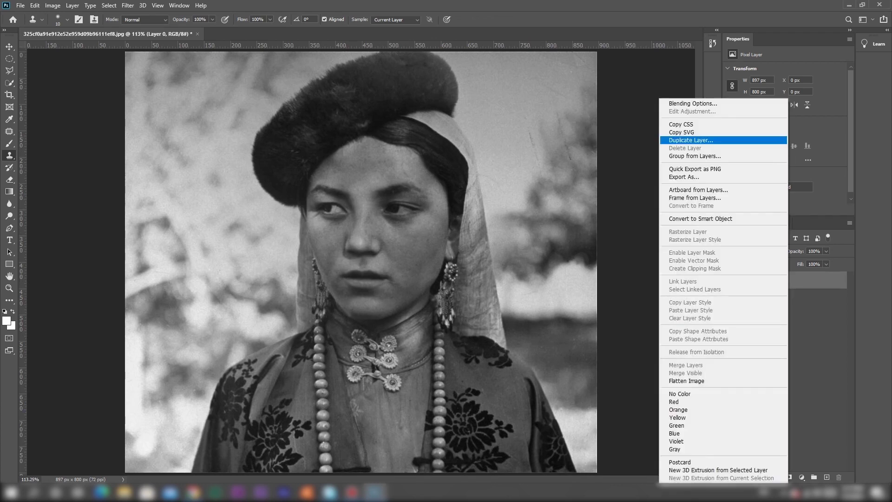
left_click(699, 218)
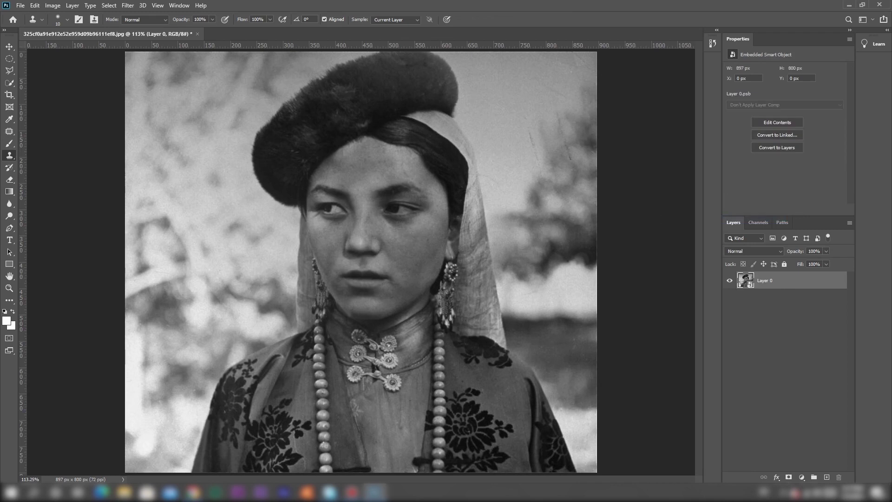
left_click(127, 5)
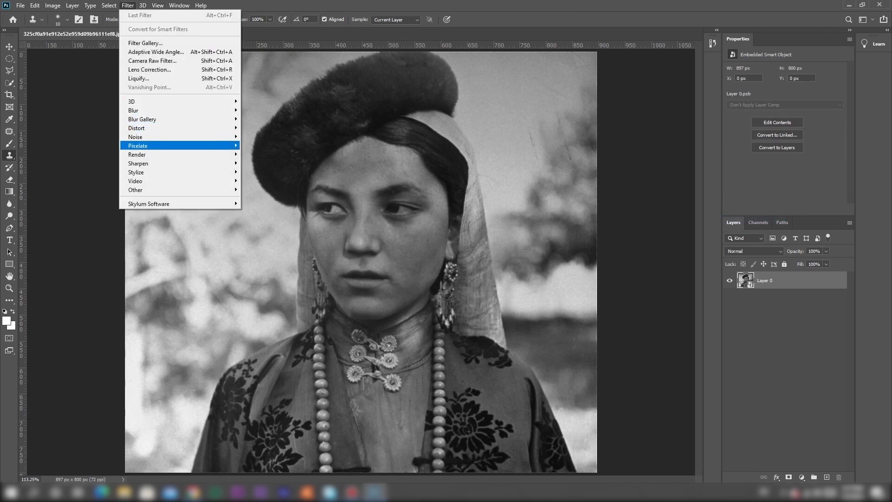
mouse_move(135, 137)
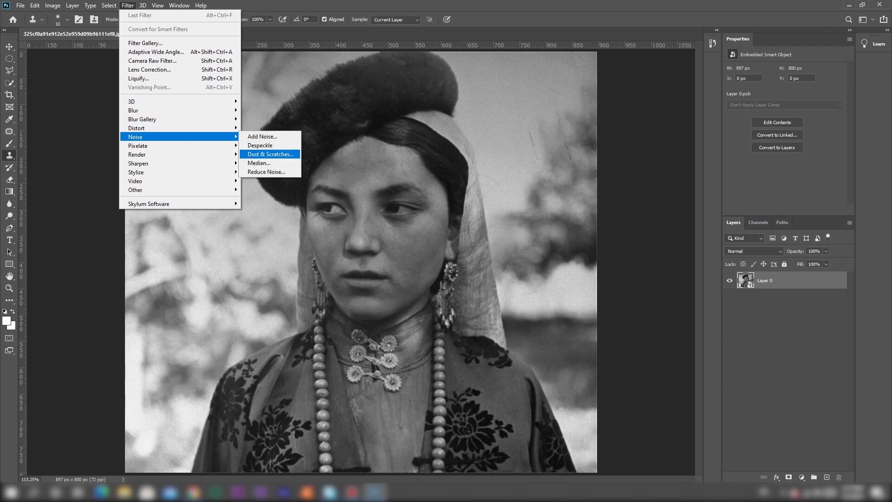
left_click(270, 154)
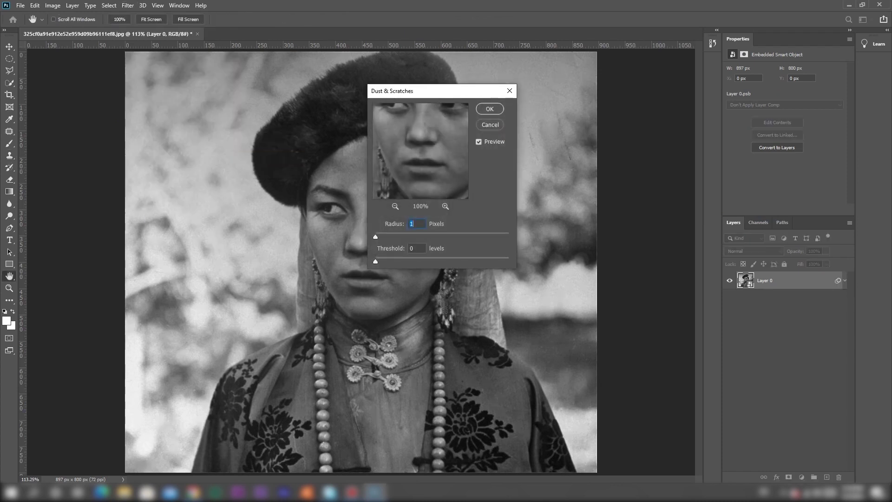
left_click_drag(376, 261, 378, 261)
key("Return")
key("s")
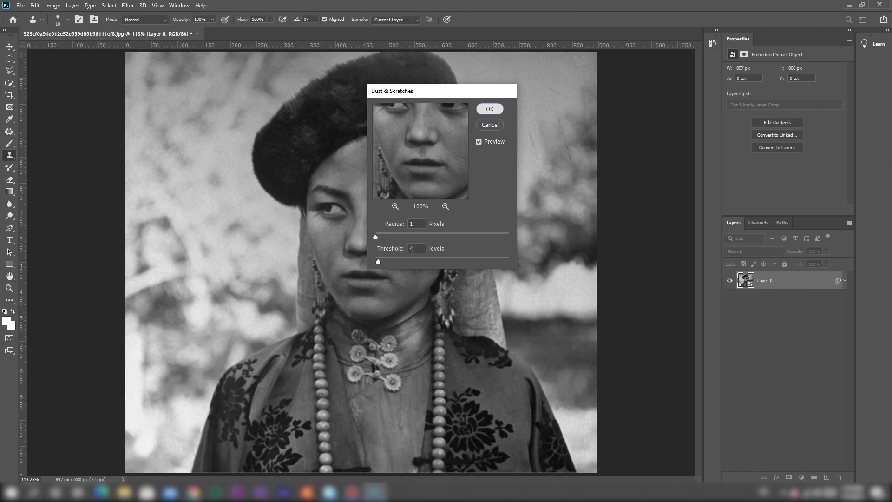
Add a Curves adjustment layer above the portrait with three curve points that slightly darken the midtones
left_click(801, 476)
left_click(815, 361)
left_click_drag(796, 135, 798, 139)
left_click_drag(772, 161, 773, 158)
left_click_drag(822, 113, 823, 110)
left_click(745, 281)
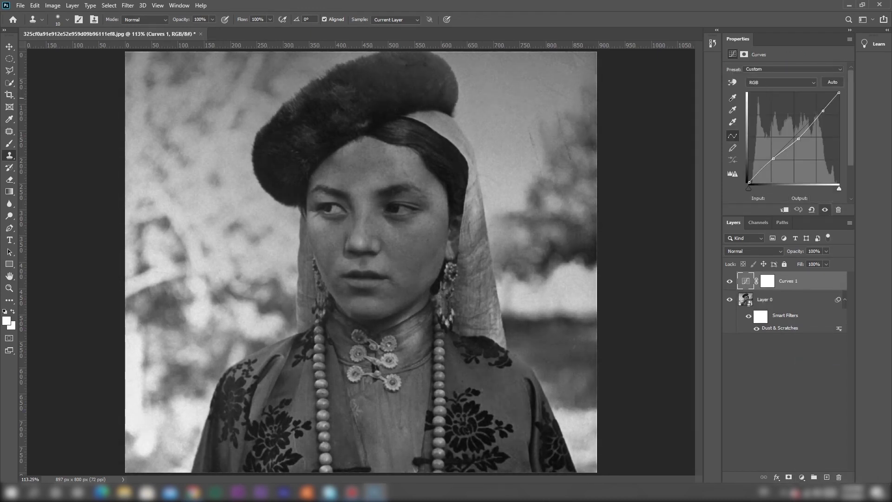
Convert the image mode to CMYK Color, merging the layers and accepting the U.S. Web Coated (SWOP) v2 profile
left_click(52, 6)
mouse_move(60, 16)
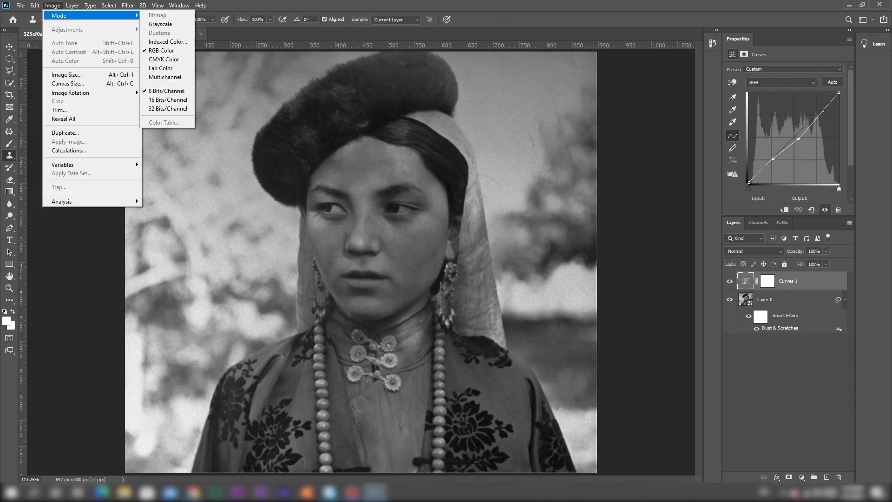
key("Down")
key("Down")
key("Down")
key("Down")
key("Return")
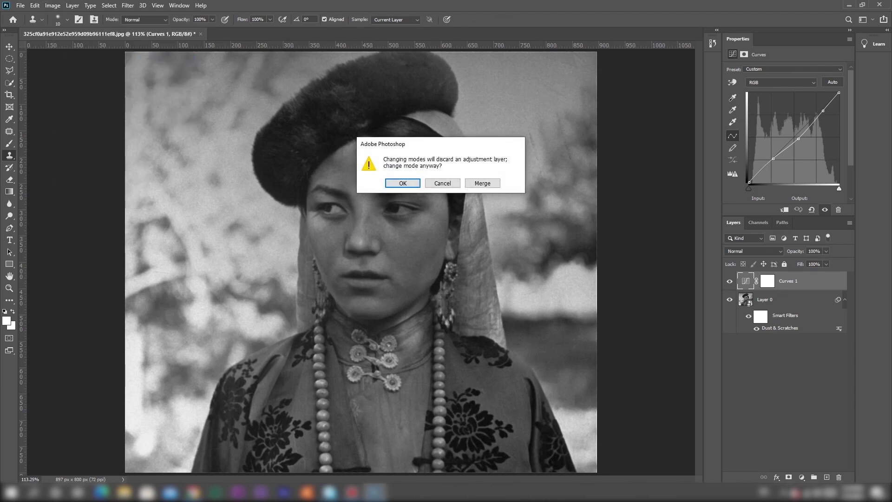
key("Return")
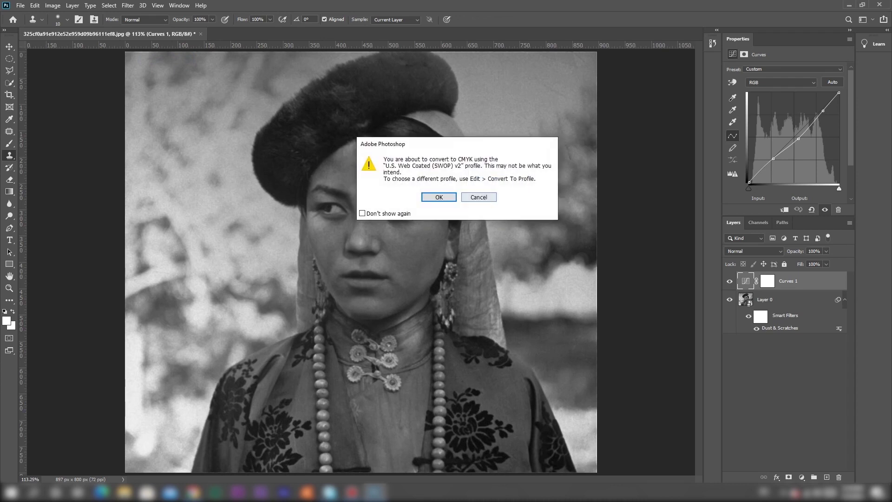
key("Return")
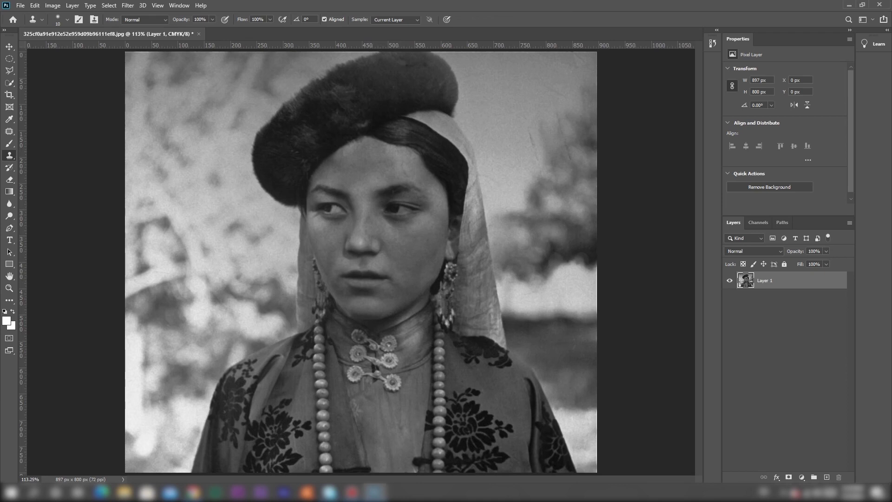
Add a Solid Color fill layer in a medium reddish-brown skin tone above the portrait
left_click(801, 477)
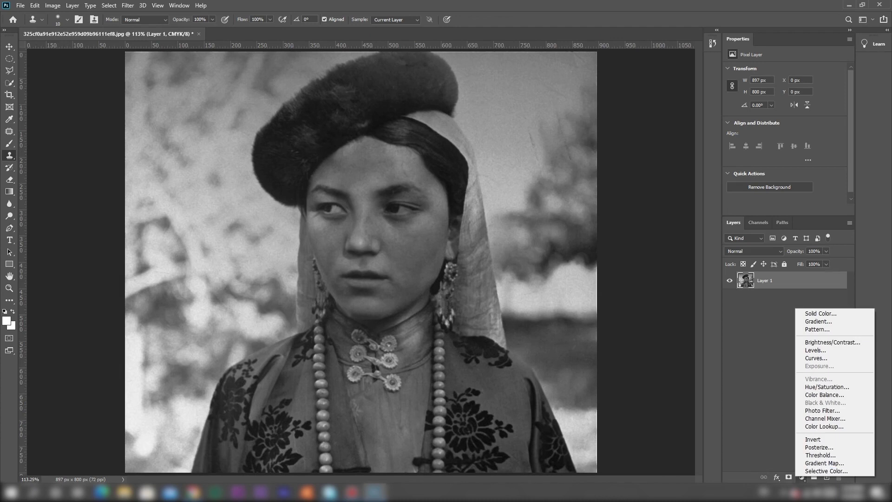
left_click(820, 313)
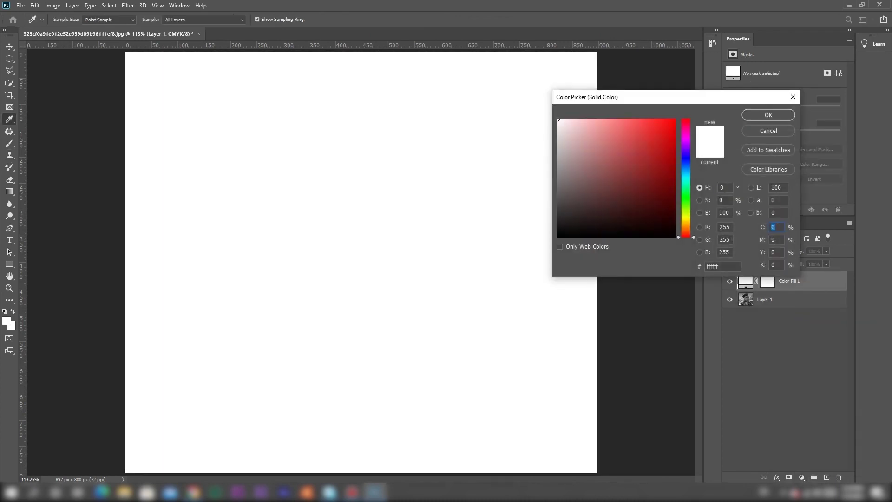
left_click_drag(686, 237, 686, 229)
left_click(618, 173)
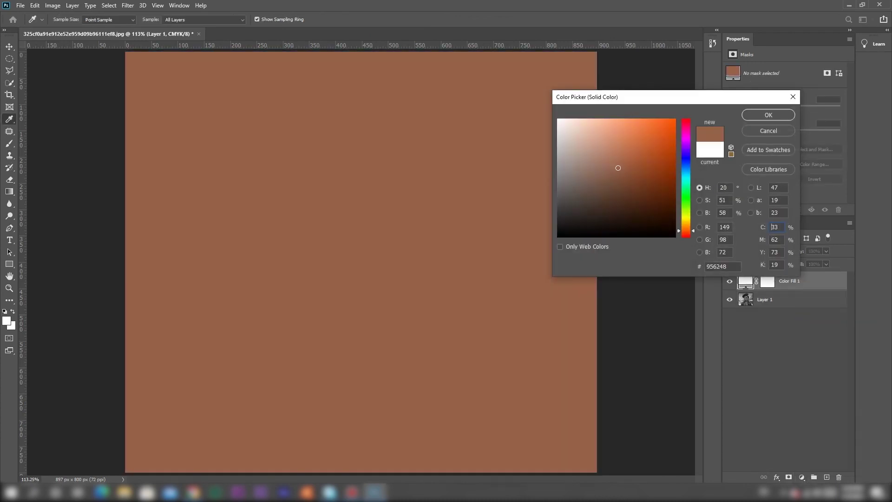
left_click(618, 171)
left_click(768, 115)
key("s")
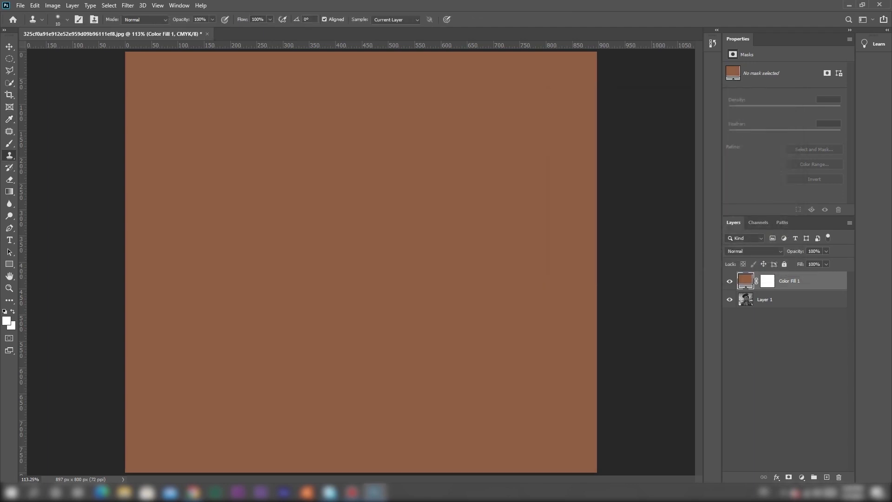
Invert the brown fill layer's mask to black and set the layer's blend mode to Soft Light
left_click(767, 280)
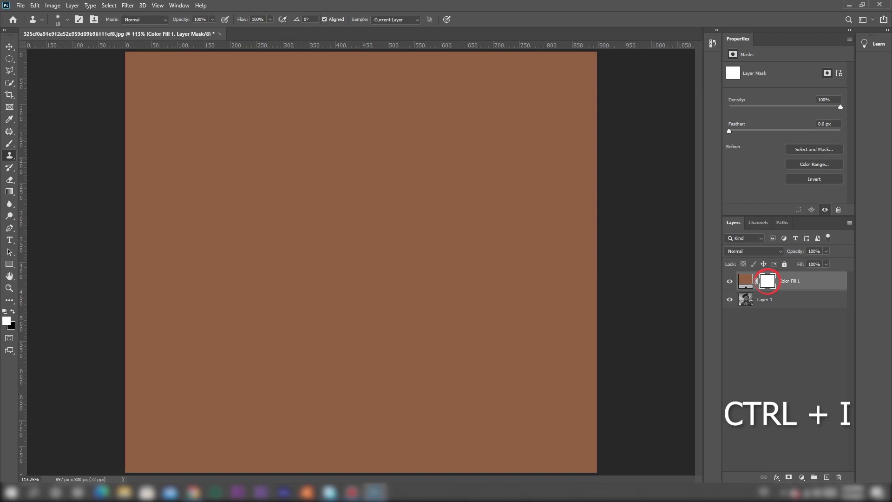
key("ctrl+i")
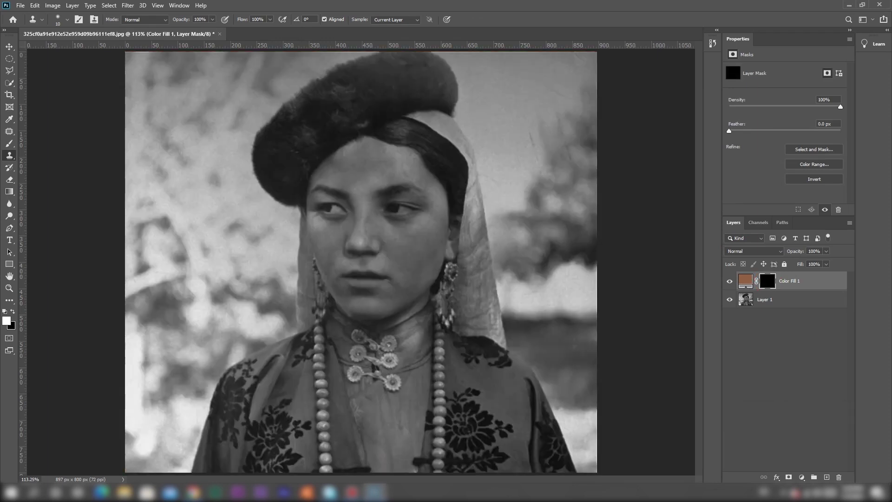
left_click(745, 281)
left_click(753, 251)
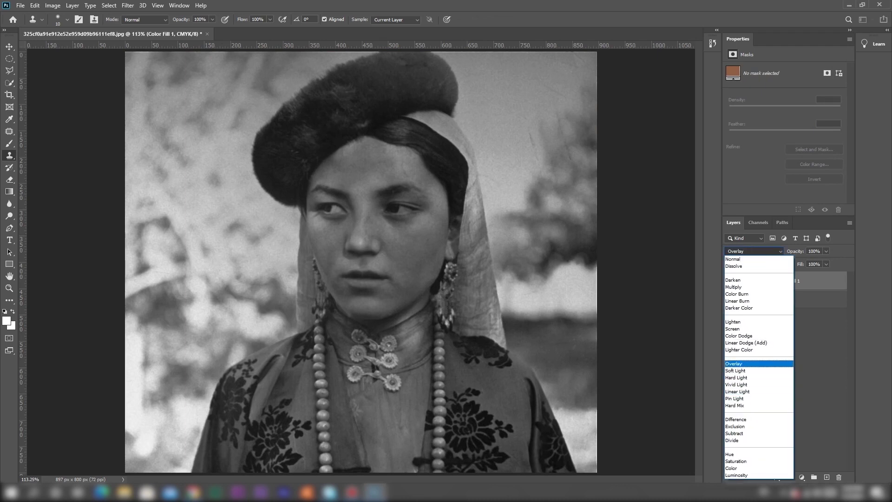
left_click(743, 365)
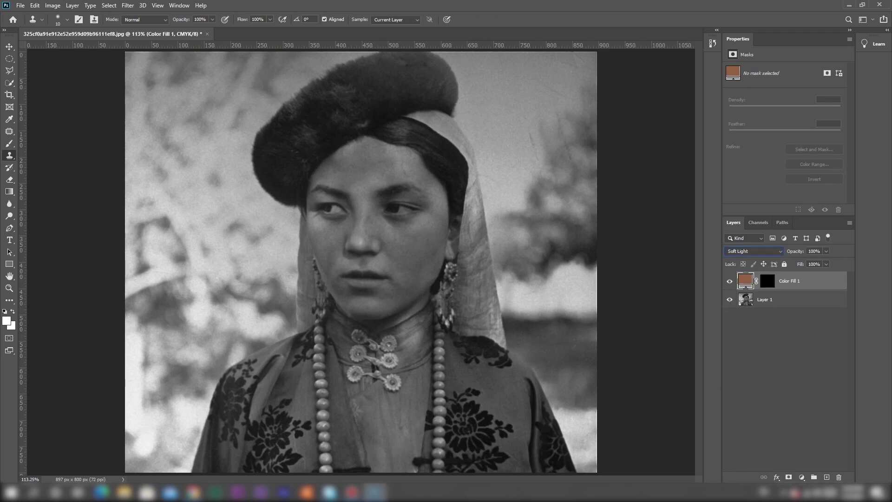
Paint white on the brown fill's mask over the forehead, nose, cheeks and chin with a soft 51 px brush
left_click(767, 280)
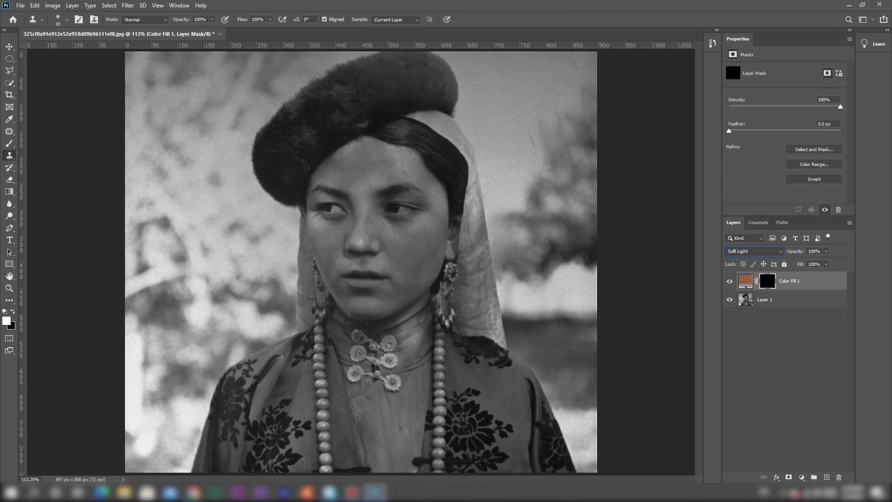
key("b")
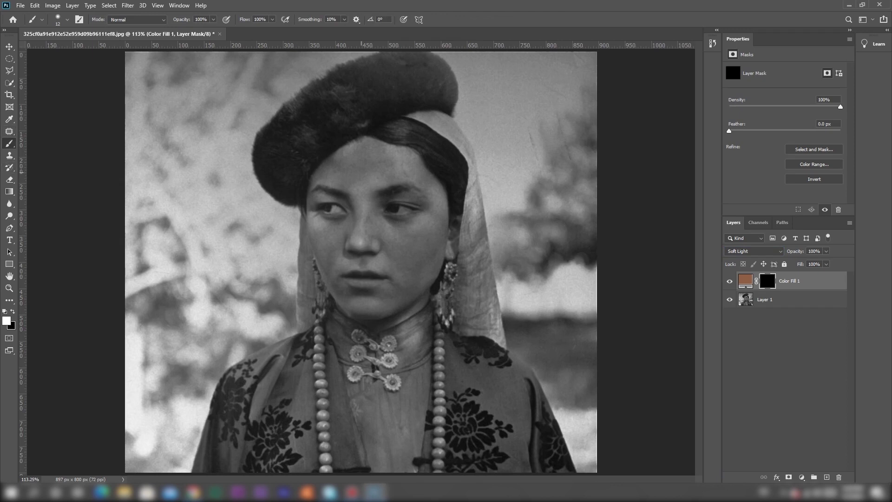
right_click(377, 174)
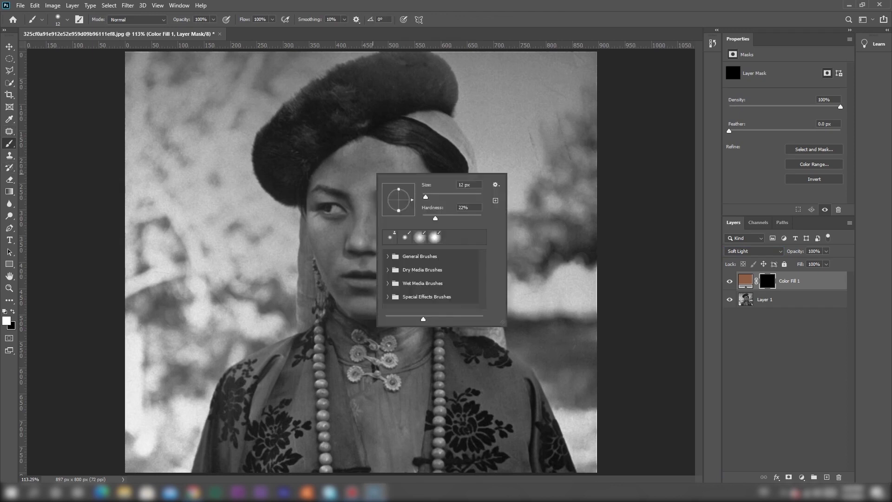
type("70")
type("51")
key("Return")
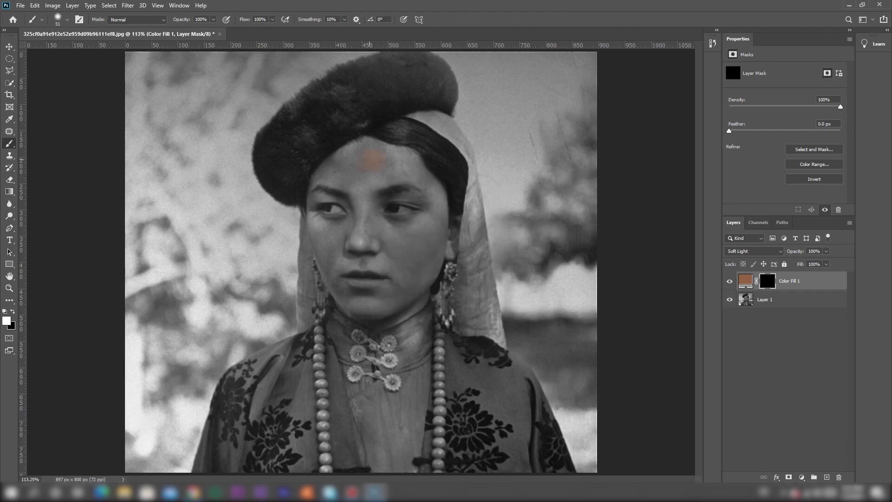
mouse_move(405, 250)
left_mouse_down()
mouse_move(327, 244)
mouse_move(328, 253)
left_mouse_up()
mouse_move(408, 274)
left_mouse_down()
mouse_move(379, 300)
mouse_move(415, 294)
left_mouse_up()
Extend the skin colour on the mask along the jaw and over the ear with 26 px and 14 px brushes
right_click(364, 321)
type("26")
key("Return")
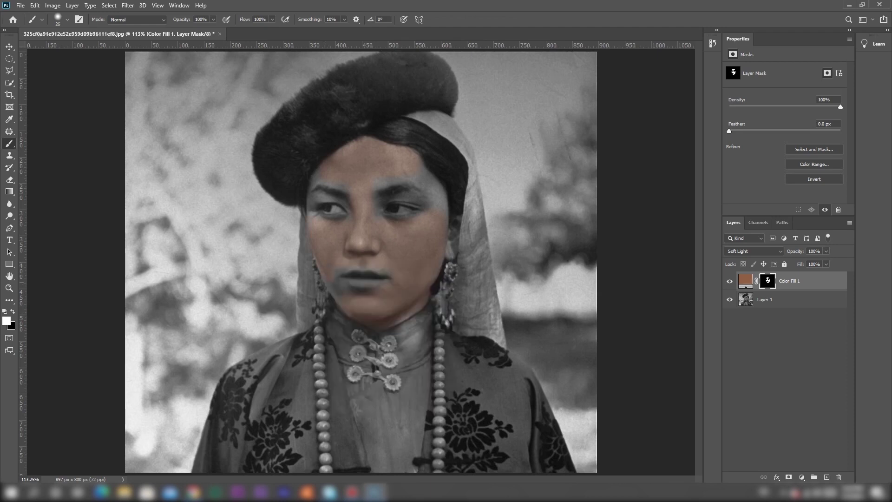
right_click(452, 237)
type("14")
key("Return")
left_click_drag(451, 235, 457, 223)
Paint the skin mask along the hairline, the face edge beside the veil, and around the eye on that side, adjusting the brush size
key("ctrl+space")
left_click_drag(363, 150, 409, 152)
mouse_move(259, 207)
left_mouse_down()
mouse_move(255, 235)
mouse_move(300, 246)
left_mouse_up()
mouse_move(269, 276)
left_mouse_down()
mouse_move(313, 282)
mouse_move(334, 265)
left_mouse_up()
right_click(338, 257)
type("9")
key("Return")
key("bracketright")
key("bracketright")
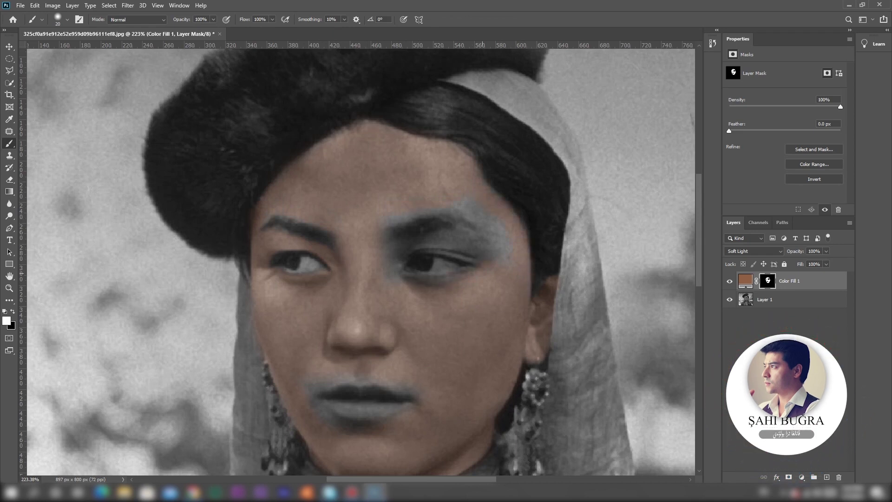
Fill in the skin mask around the eye nearer the ear and around the mouth with a 14 px brush, leaving eyes, brows and lips unpainted
right_click(497, 262)
left_click_drag(551, 287, 550, 287)
left_click_drag(424, 241, 393, 253)
left_click_drag(453, 250, 474, 257)
left_click_drag(416, 282, 437, 279)
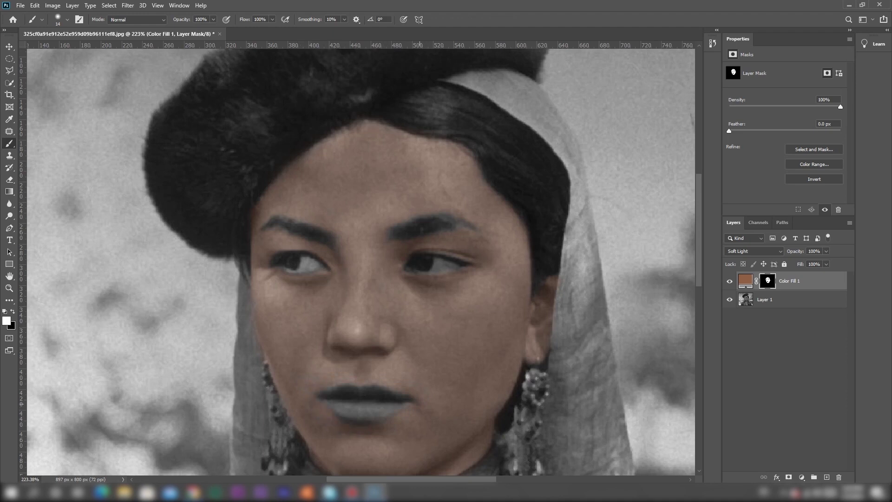
key("ctrl+0")
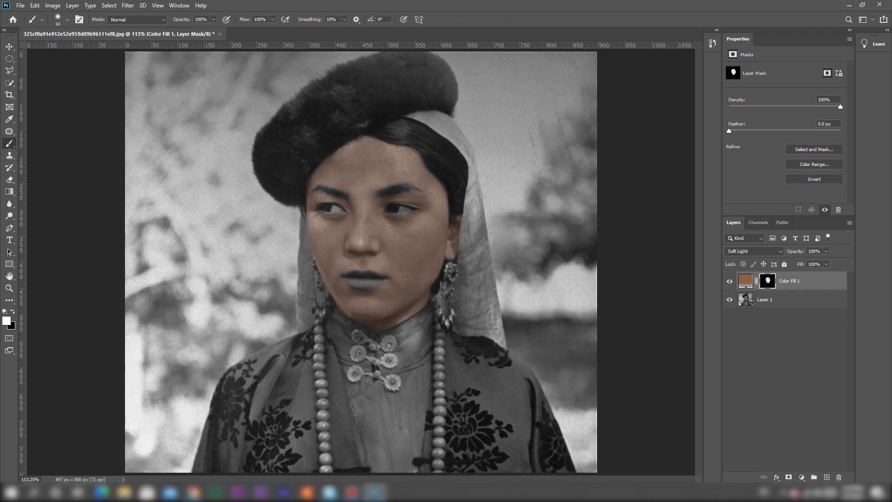
Add a solid colour fill layer in dark red #a10c0c for the lips
left_click(801, 476)
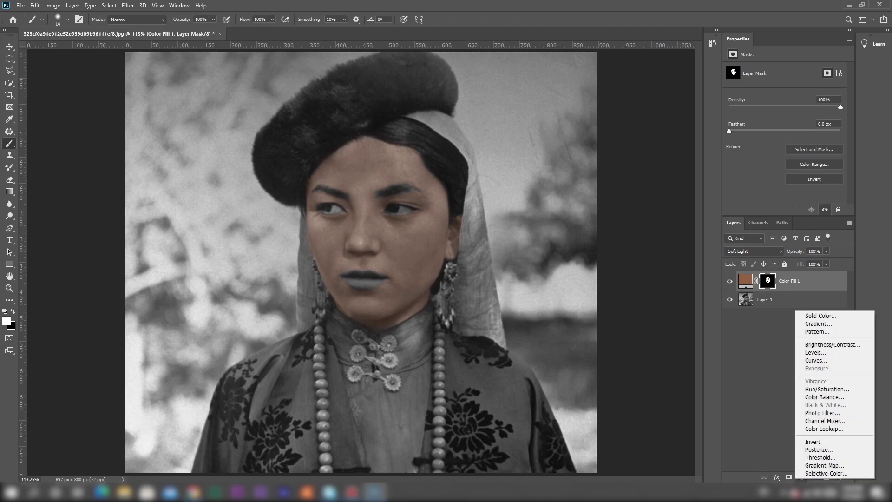
left_click(820, 315)
left_click(664, 164)
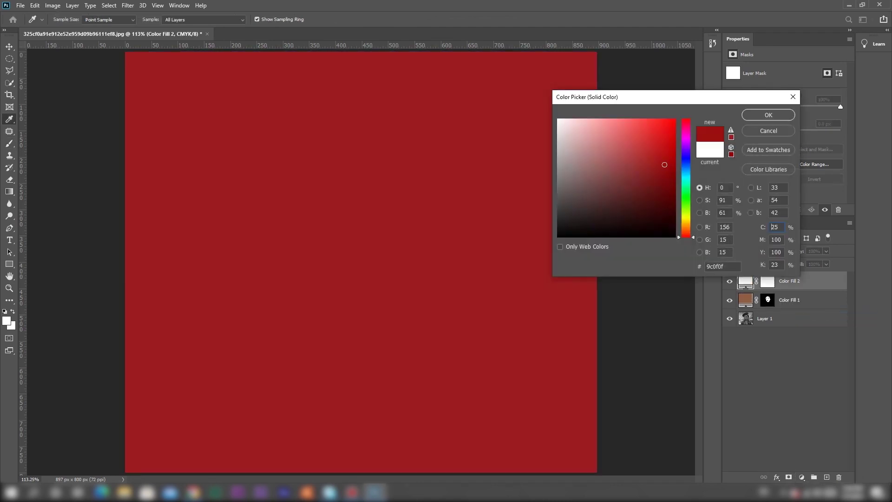
left_click(667, 162)
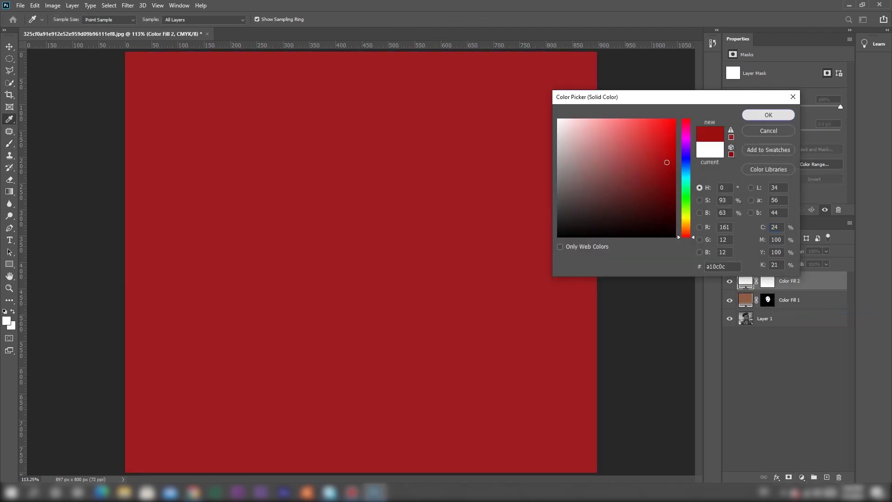
left_click(768, 115)
Set the red fill's blend mode to Soft Light and invert its mask to black
left_click(754, 252)
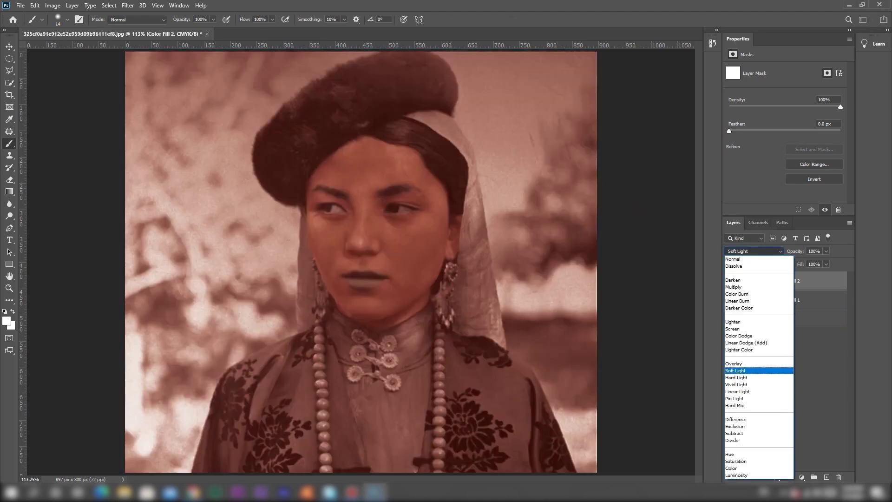
left_click(736, 371)
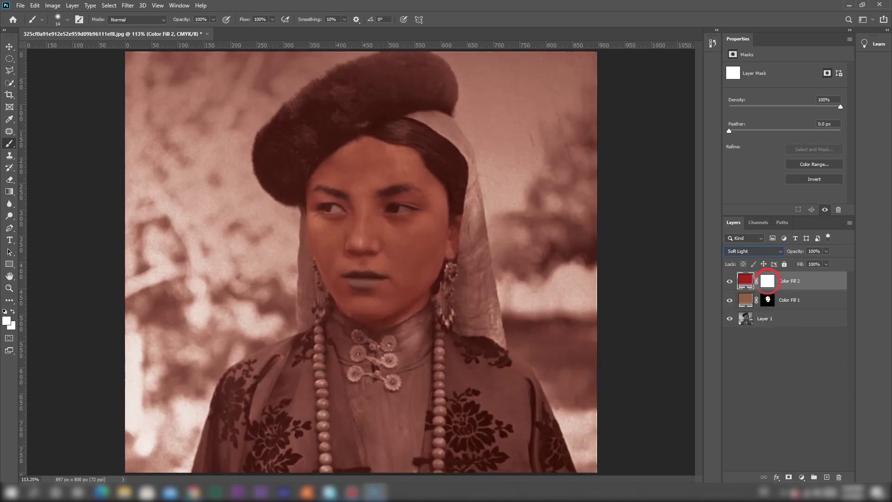
left_click(767, 281)
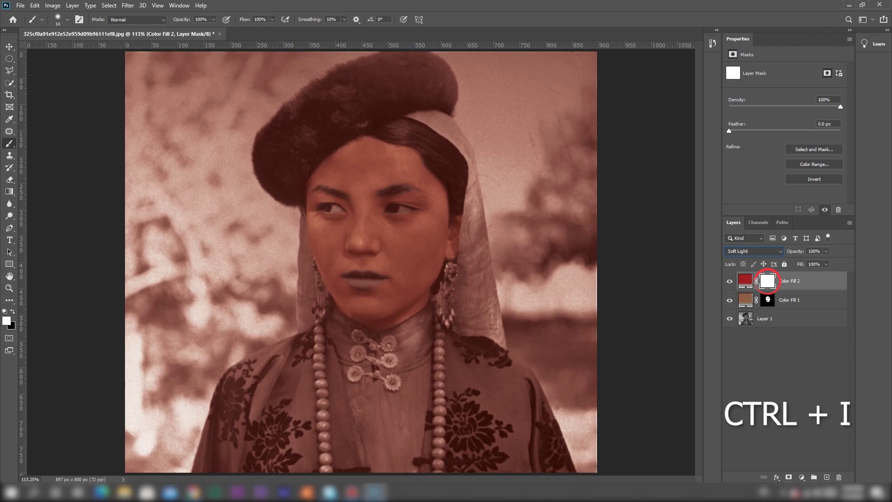
key("ctrl+i")
Paint the upper and lower lips on the red fill's mask, adjusting the brush size and correcting the edges with black and white
left_click_drag(341, 284, 382, 258)
mouse_move(317, 242)
left_mouse_down()
mouse_move(403, 287)
mouse_move(425, 285)
left_mouse_up()
right_click(415, 268)
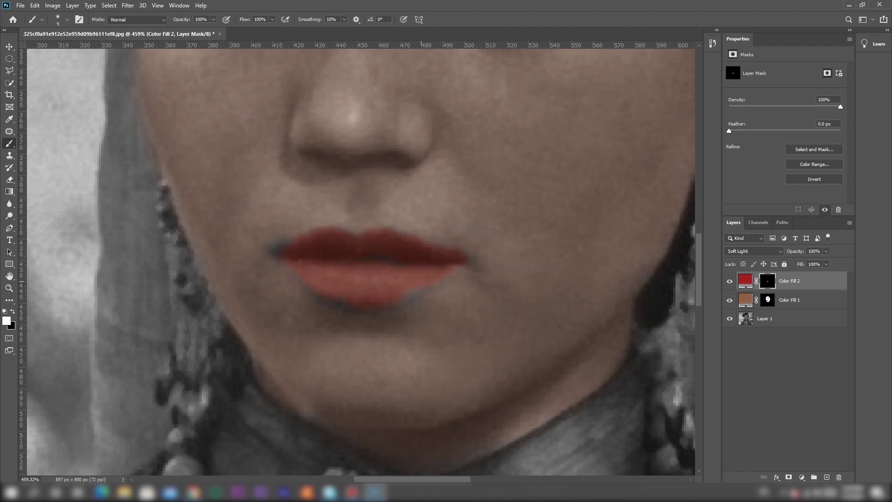
key("x")
key("x")
key("x")
key("x")
key("ctrl+0")
Darken the lip fill's colour to a deeper red
double_click(745, 281)
mouse_move(652, 159)
left_mouse_down()
mouse_move(655, 136)
mouse_move(652, 186)
left_mouse_up()
key("Return")
key("b")
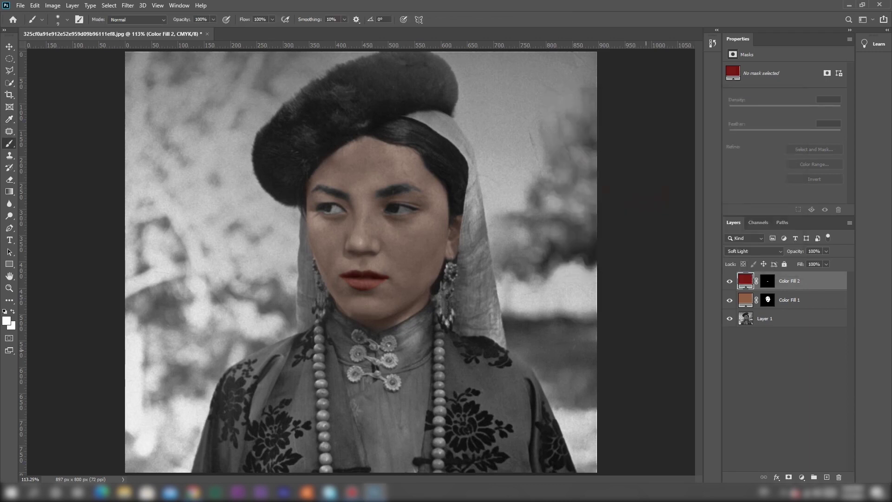
Touch up the skin and lip masks around the lip edges, alternating between white and black paint
left_click(767, 300)
key("z")
left_click_drag(369, 297, 432, 296)
key("b")
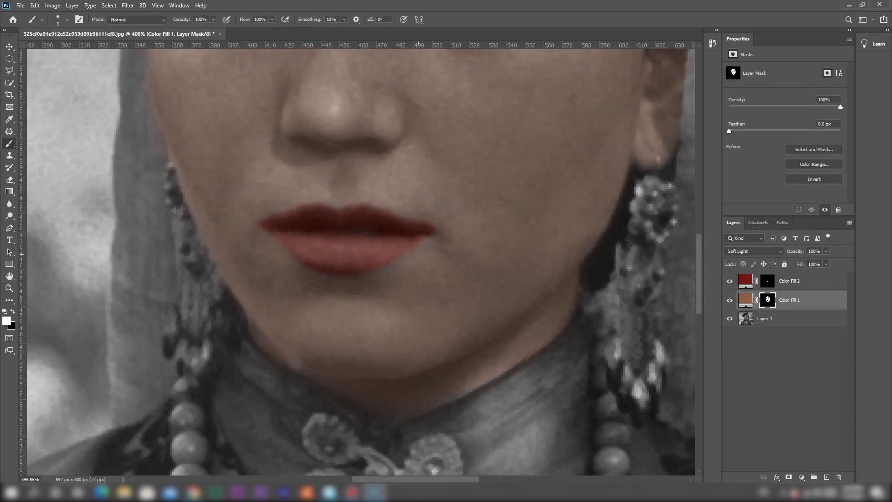
key("alt+bracketright")
key("x")
key("x")
key("alt+bracketleft")
key("ctrl+0")
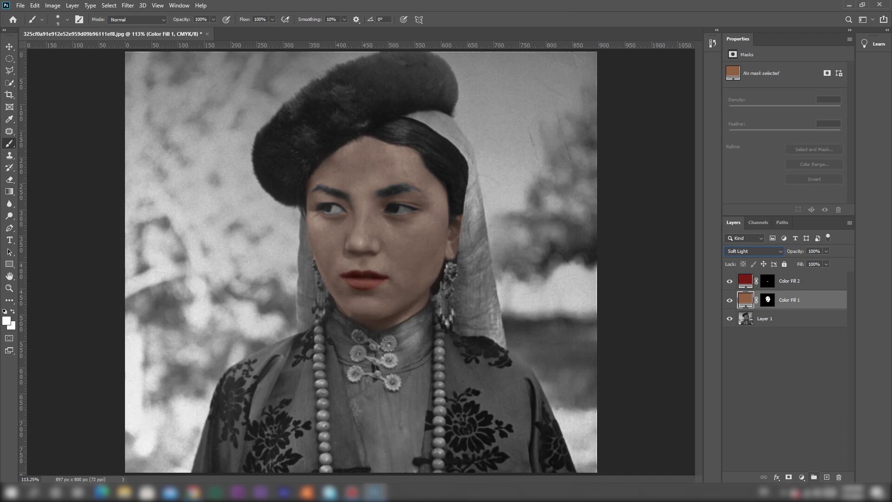
Add a near-black #0c0c0c solid colour fill layer and move it above the lip fill
left_click(801, 477)
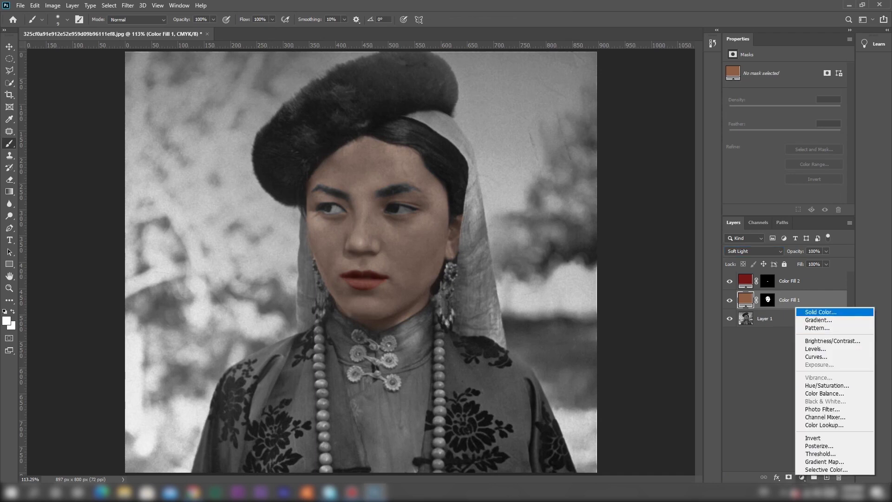
left_click(821, 311)
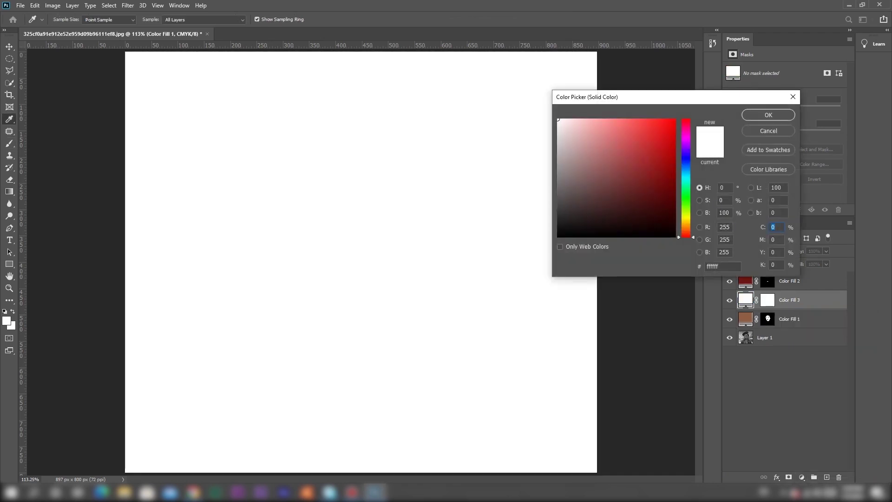
left_click(559, 231)
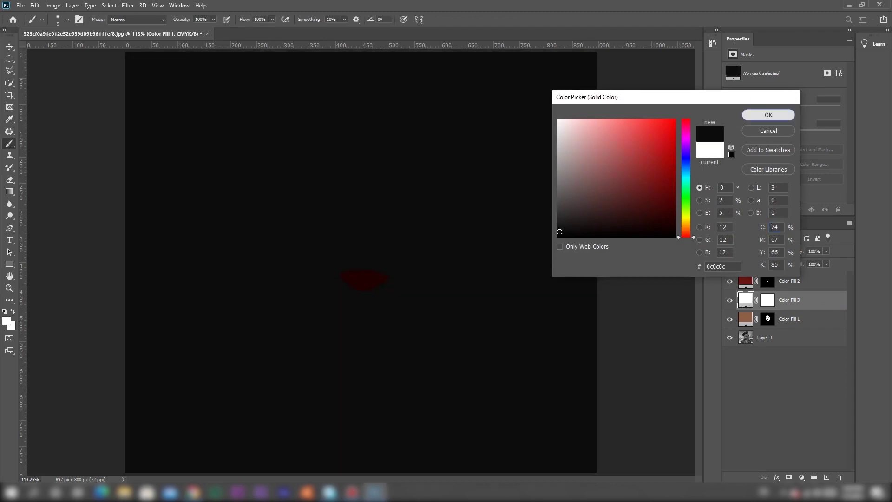
key("Return")
left_click_drag(790, 300, 790, 273)
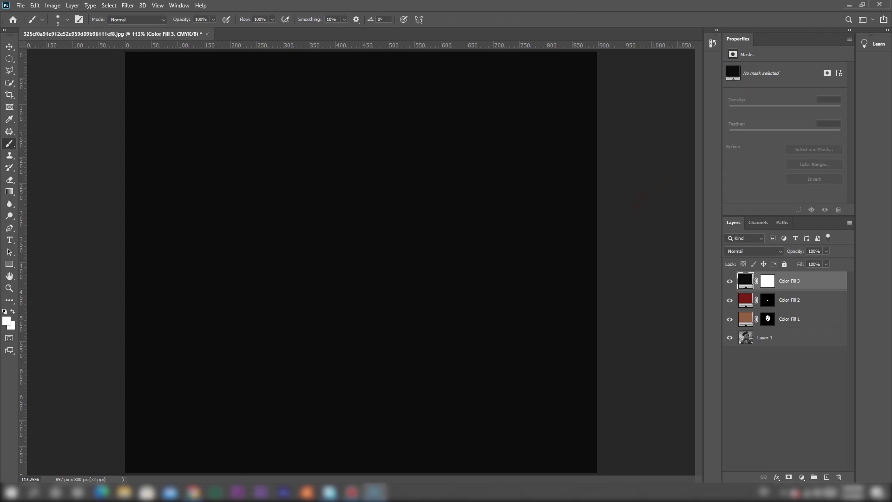
Invert the near-black fill's mask to black and set its blend mode to Soft Light
left_click(767, 281)
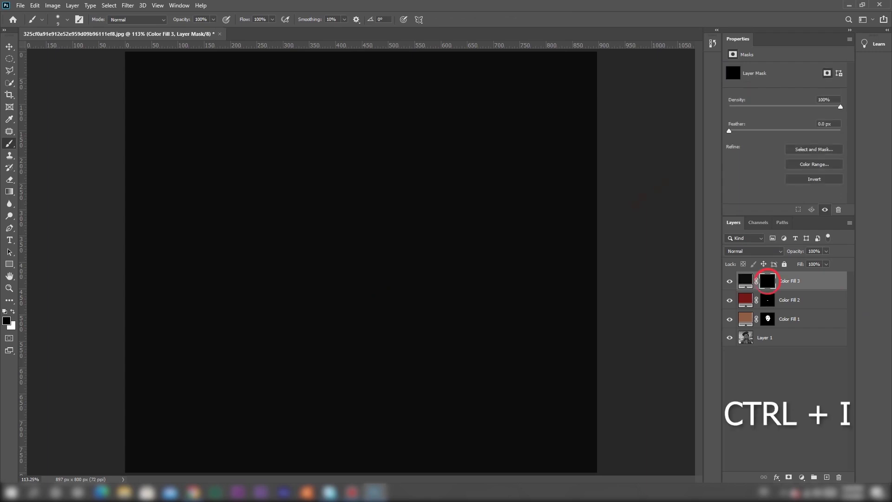
key("ctrl+i")
left_click(754, 251)
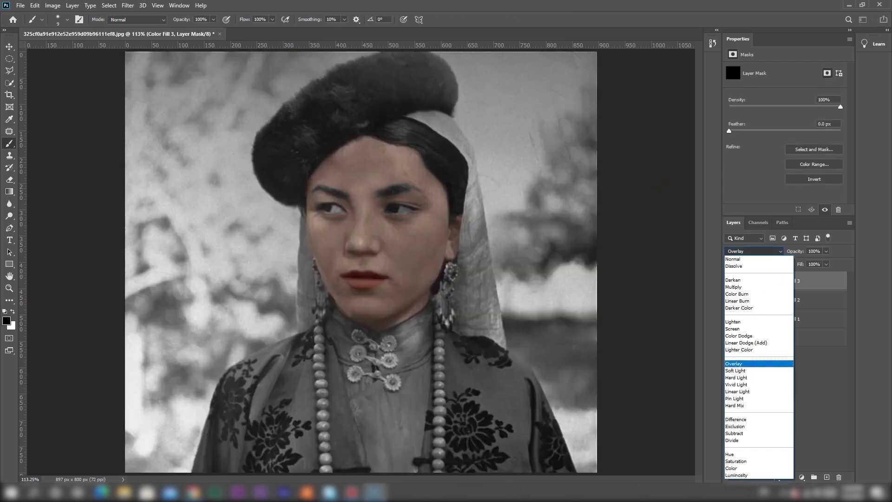
left_click(736, 371)
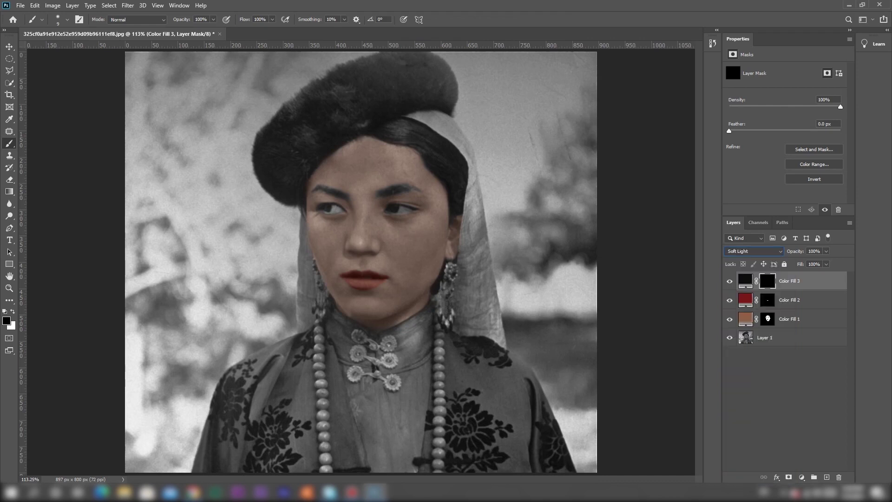
Paint the eyebrow nearer the ear in white on the near-black fill's mask, adjusting the brush size
key("z")
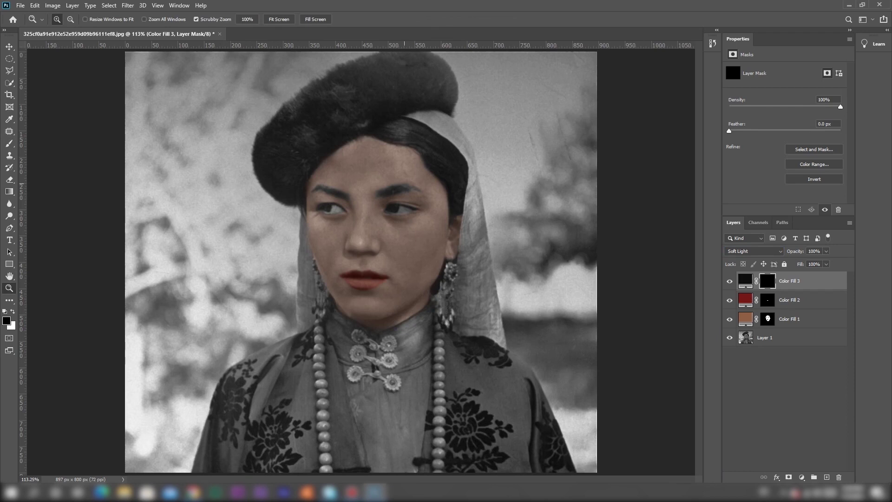
left_click_drag(404, 184, 451, 185)
key("b")
key("x")
mouse_move(350, 203)
left_mouse_down()
mouse_move(409, 204)
mouse_move(413, 194)
left_mouse_up()
right_click(413, 196)
left_click_drag(462, 219, 462, 220)
key("Return")
Paint the other eyebrow on the same mask, using a smaller brush for its thin outer end
mouse_move(208, 245)
left_mouse_down()
mouse_move(154, 203)
mouse_move(182, 227)
mouse_move(99, 197)
left_mouse_up()
right_click(107, 195)
left_click_drag(158, 218, 158, 217)
key("Return")
left_click_drag(96, 200, 82, 211)
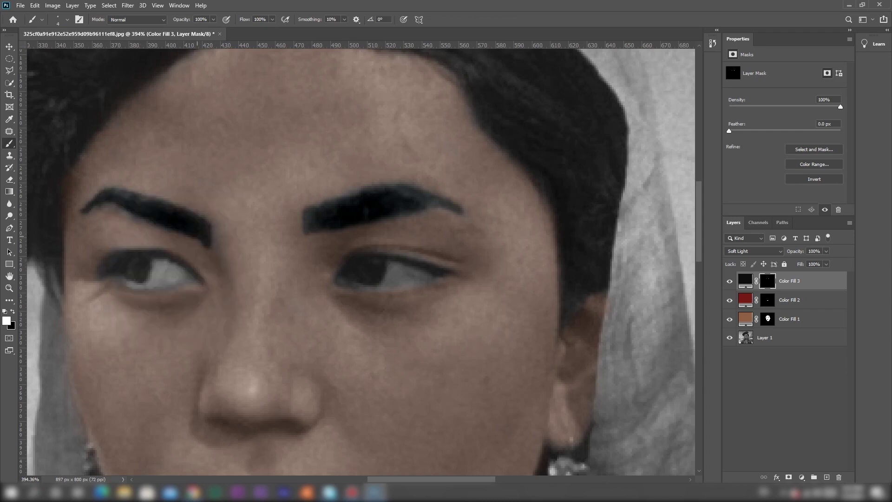
Compare the eyebrows with their fill hidden and shown, and lighten the fill's colour to dark grey
key("ctrl+0")
left_click(729, 281)
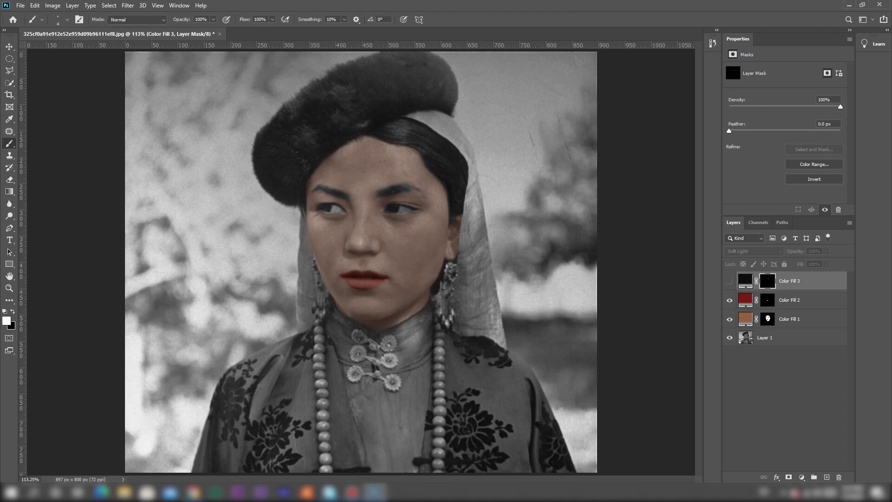
left_click(729, 281)
double_click(746, 279)
left_click_drag(560, 225, 560, 213)
left_click(768, 114)
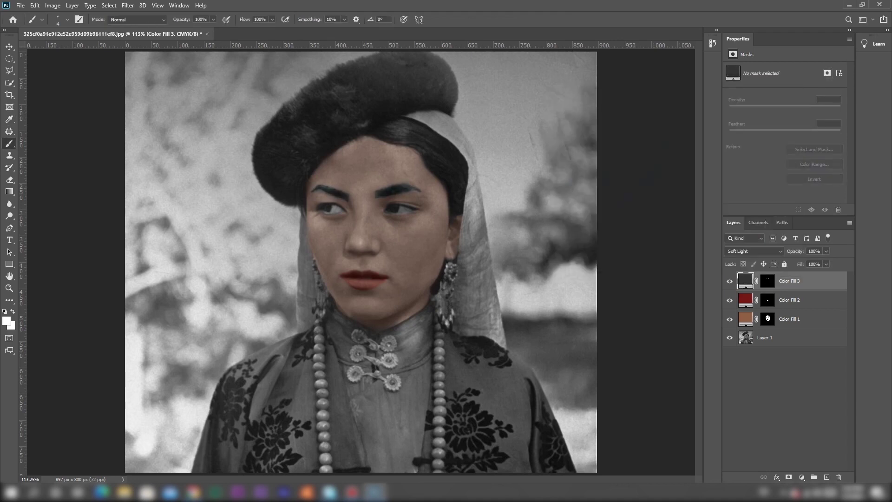
Add a near-black solid colour fill layer in Soft Light mode with its mask inverted to black
left_click(801, 477)
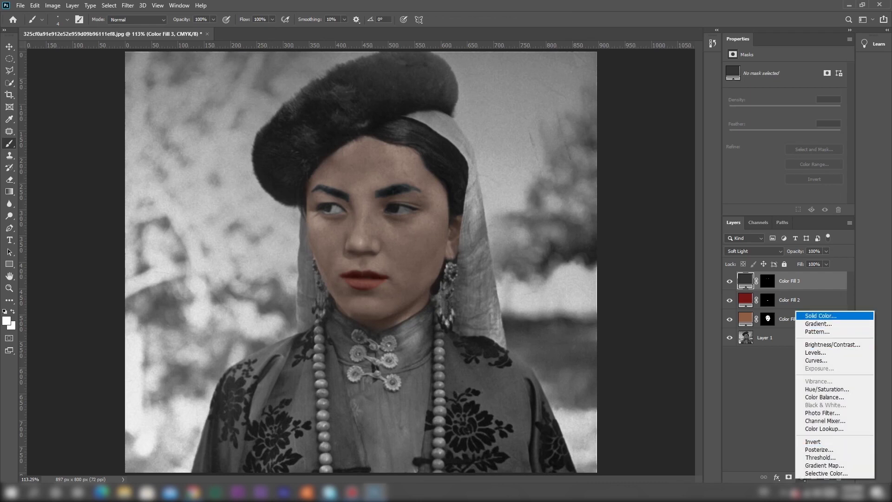
left_click(813, 315)
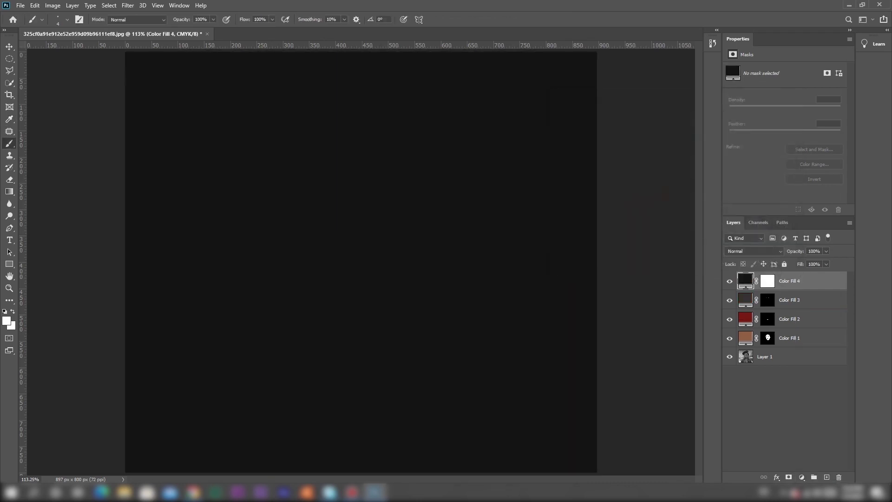
left_click(768, 280)
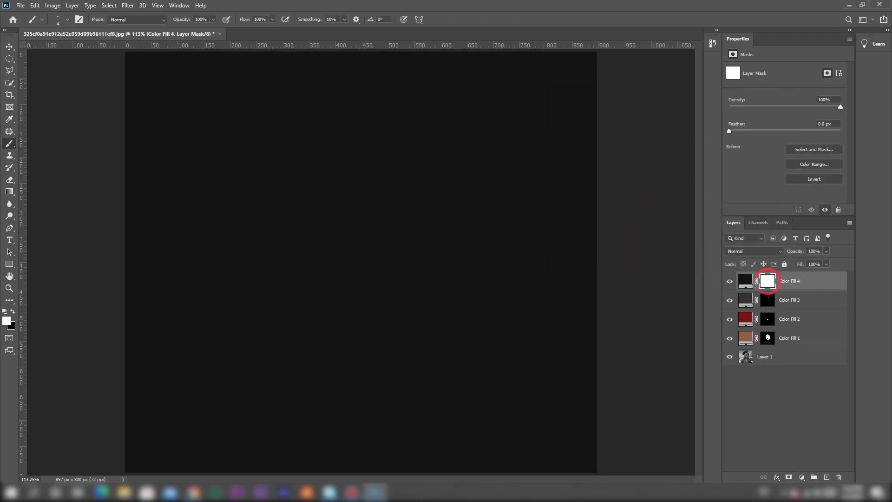
key("ctrl+i")
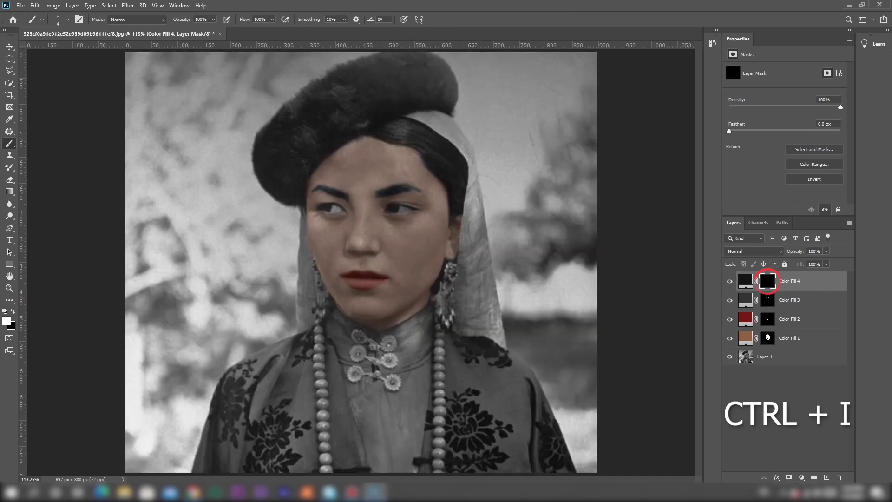
left_click(752, 250)
left_click(743, 368)
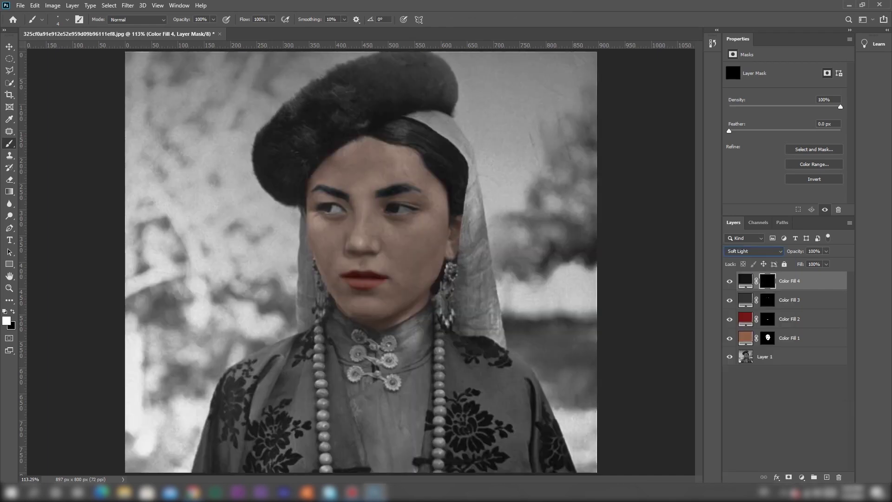
Paint the irises of both eyes in white on the new fill's mask with a 10 px brush
key("z")
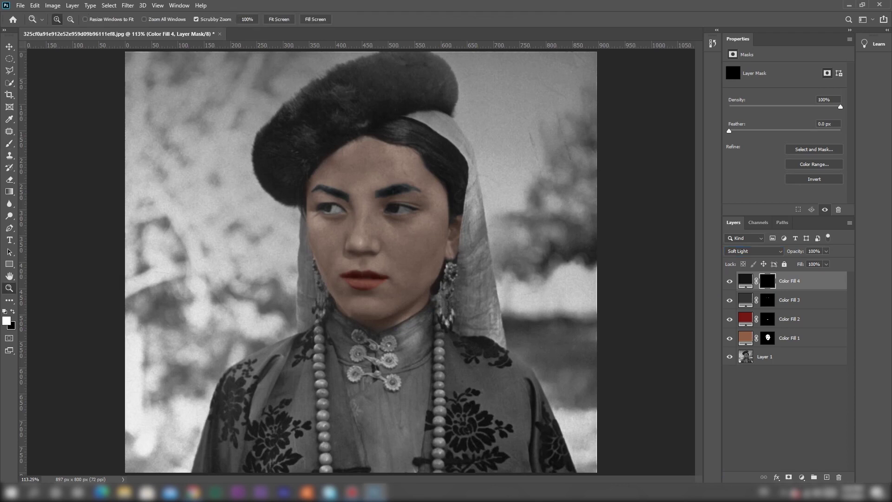
left_click_drag(402, 199, 470, 199)
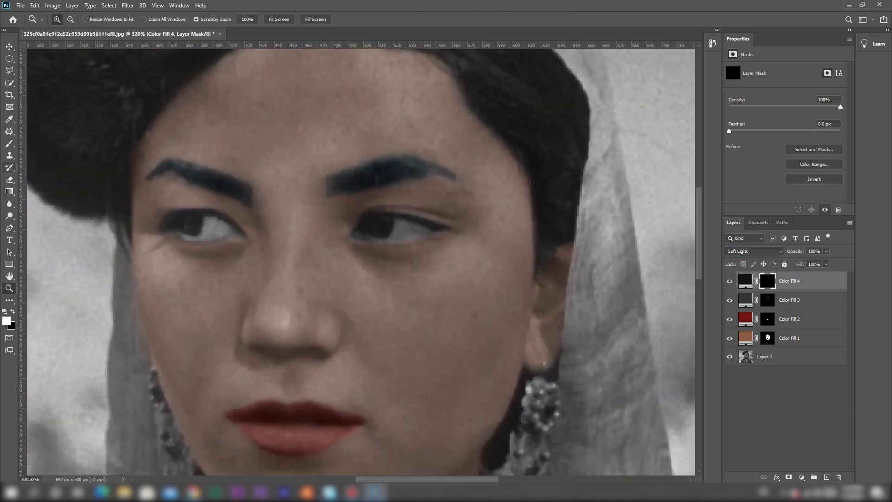
key("b")
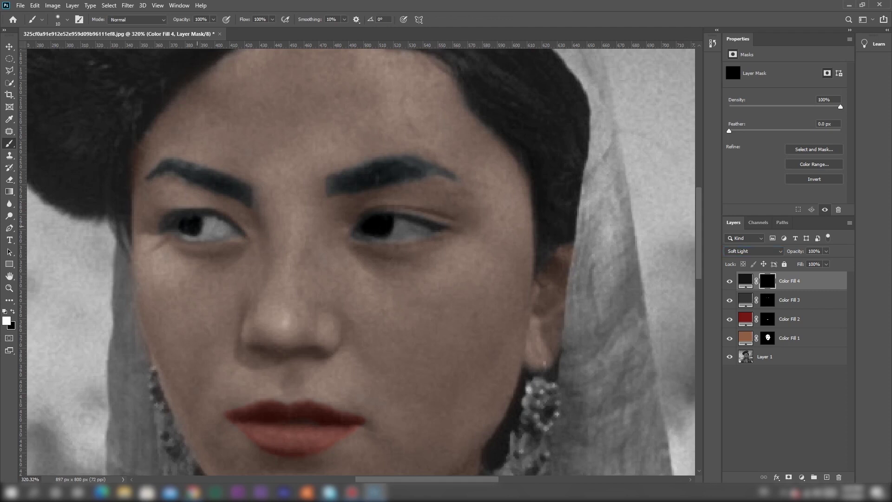
Set the iris fill's colour to dark grey #212121
double_click(746, 280)
left_click(559, 221)
left_click(768, 115)
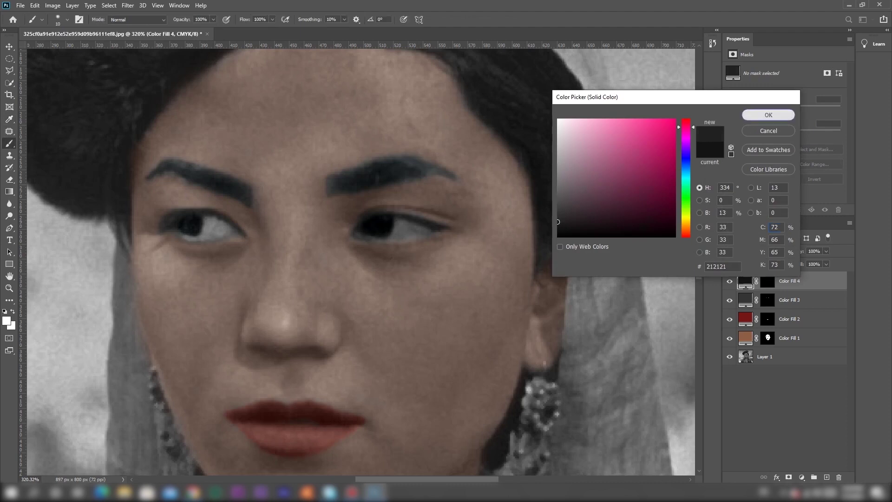
Paint the lash lines around the eyes on the eyebrow fill's mask with a 4 px brush
left_click(767, 299)
right_click(233, 195)
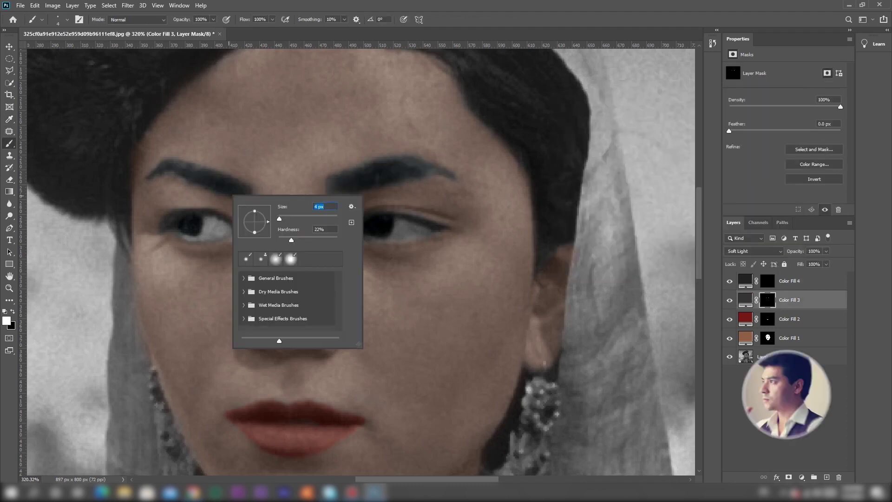
type("4")
key("Return")
left_click_drag(445, 228, 353, 234)
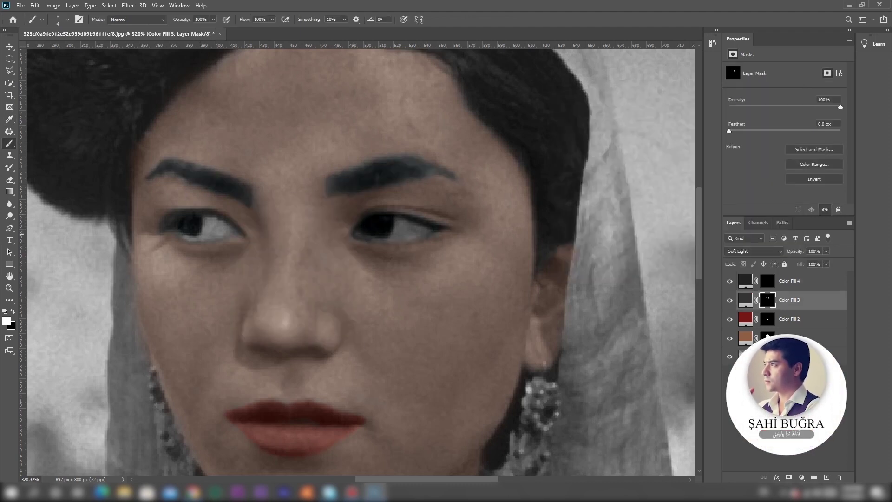
key("x")
key("ctrl+0")
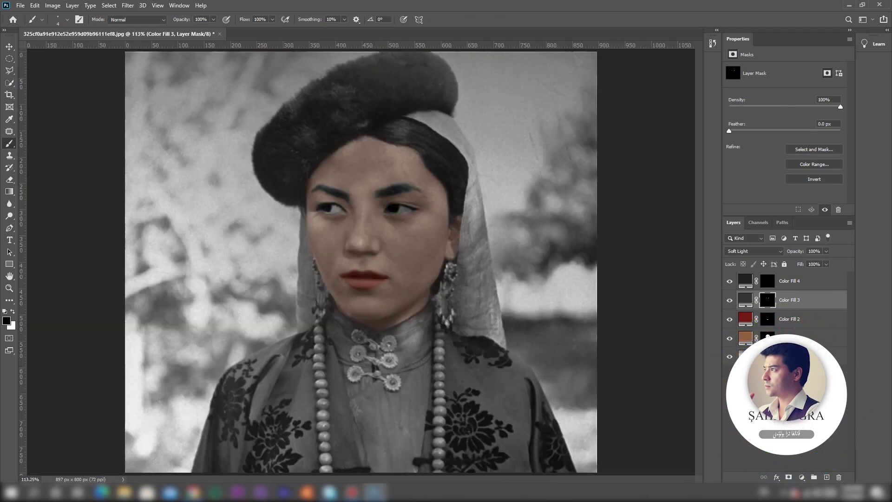
Lighten the iris fill's colour to a softer dark grey, and reopen and accept the eyebrow fill's colour
double_click(745, 281)
left_click(558, 237)
left_click_drag(557, 237, 558, 216)
key("Return")
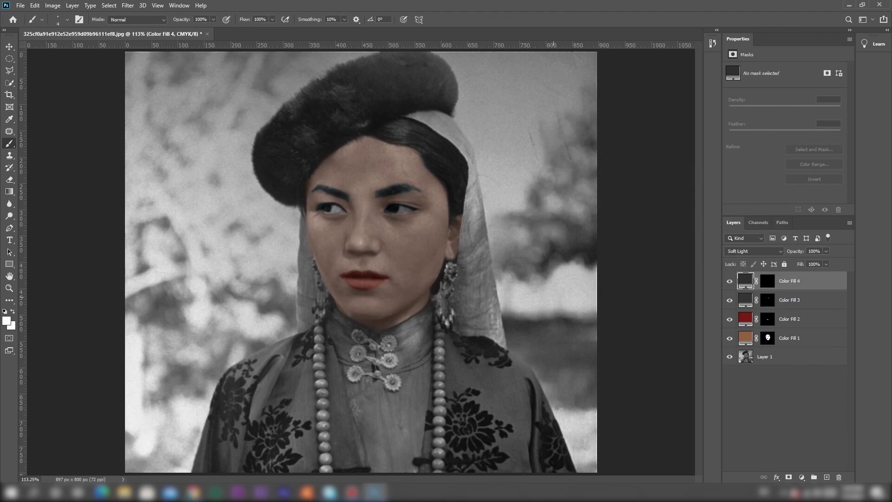
double_click(745, 300)
key("Return")
Rename the four colour fill layers from the lowest up as yuz, lew, kax and koz
double_click(789, 339)
type("yuz")
double_click(789, 319)
type("lew")
double_click(789, 300)
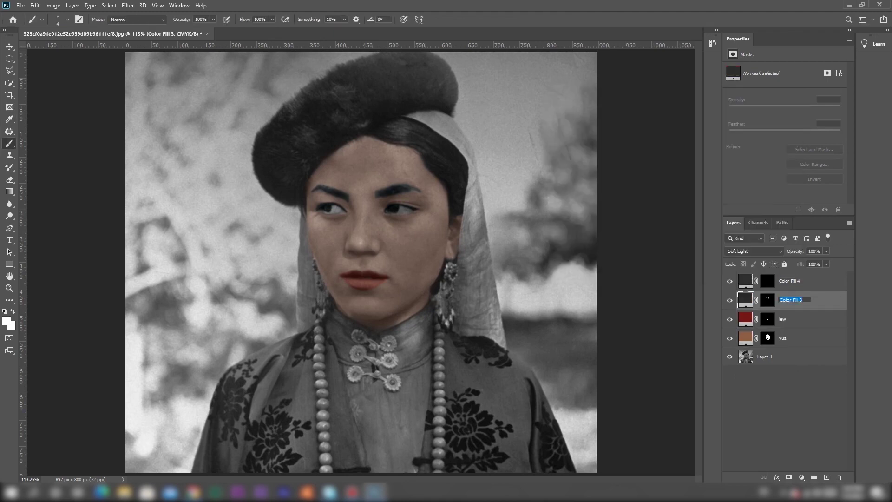
type("kax")
double_click(789, 281)
type("koz")
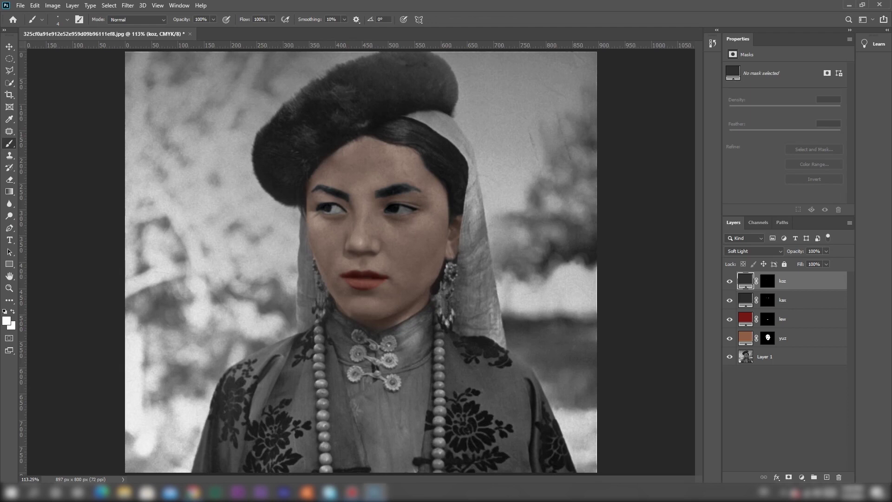
Add a dark red #350505 solid colour fill above koz, blend it in Soft Light and invert its mask
left_click(801, 477)
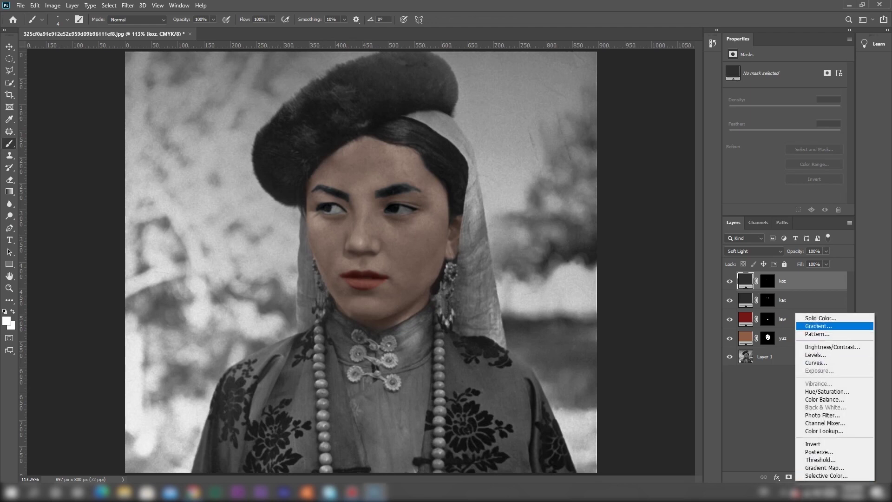
left_click(817, 317)
left_click(664, 209)
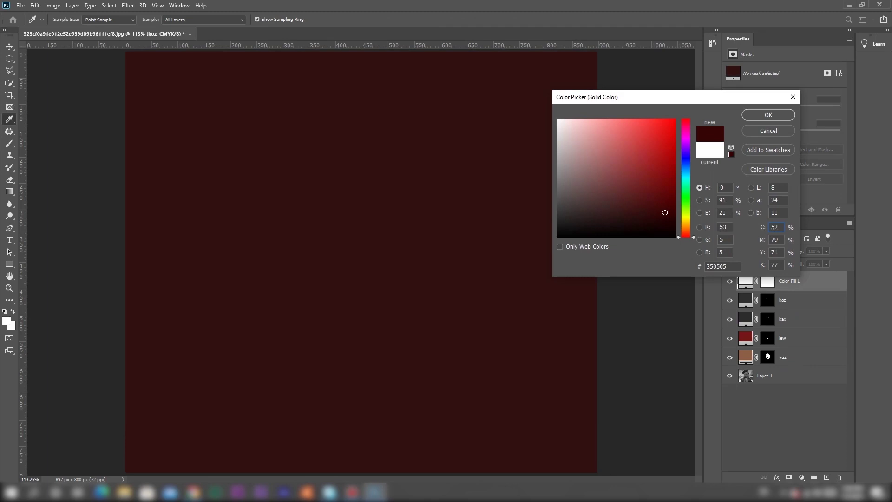
left_click(768, 115)
left_click(754, 252)
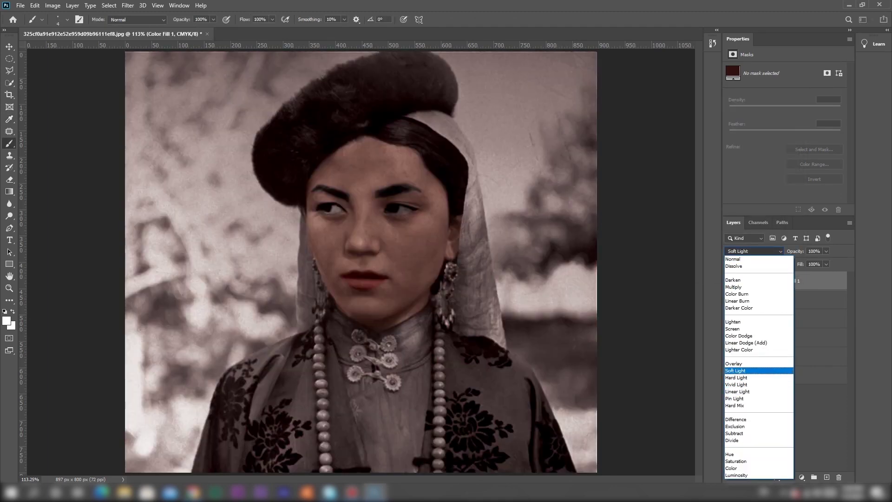
left_click(735, 370)
left_click(767, 280)
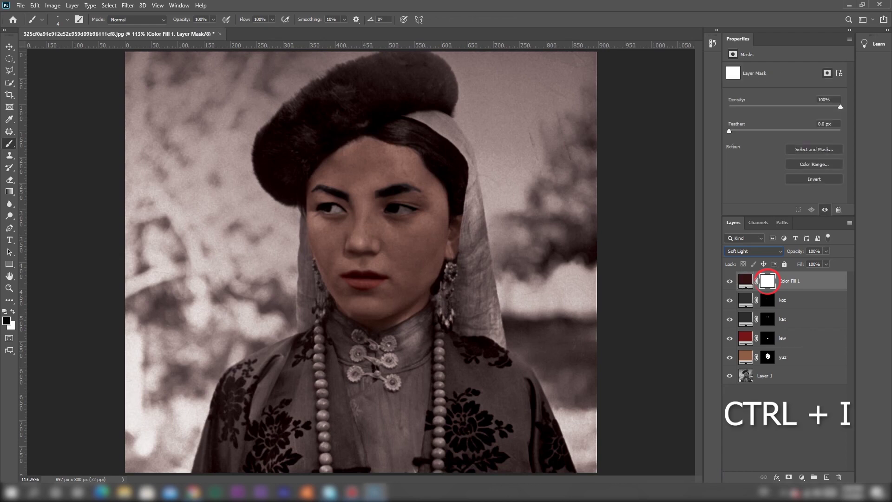
key("ctrl+i")
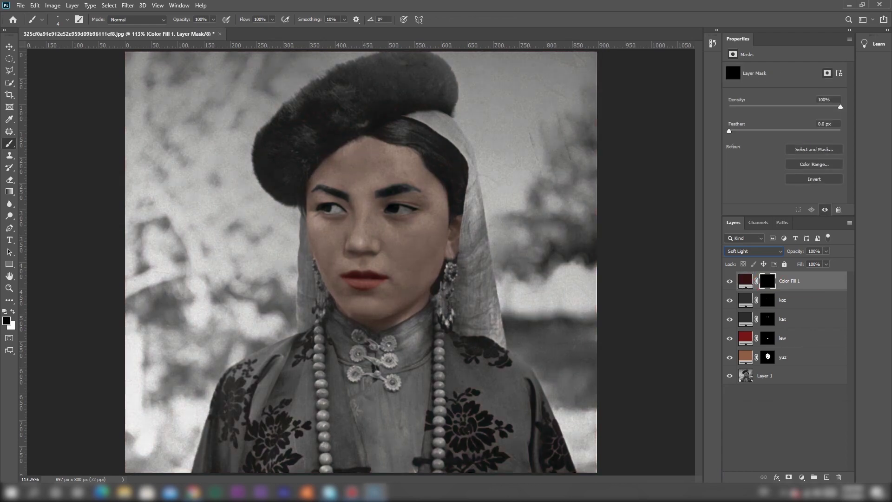
Paint the fur hat in white on the new fill's mask, adjusting the brush size for its edges
right_click(255, 163)
left_click_drag(264, 182, 285, 182)
key("Return")
key("x")
mouse_move(316, 109)
left_mouse_down()
mouse_move(281, 135)
mouse_move(274, 174)
mouse_move(325, 84)
mouse_move(418, 61)
mouse_move(450, 105)
mouse_move(380, 109)
mouse_move(285, 200)
left_mouse_up()
right_click(454, 100)
left_click_drag(510, 123, 503, 123)
key("Return")
Change the hat fill's colour to dark blue
double_click(745, 280)
mouse_move(651, 208)
left_mouse_down()
mouse_move(664, 220)
mouse_move(652, 201)
left_mouse_up()
key("Return")
Add a near-black #181818 solid colour fill, blend it in Soft Light and invert its mask
left_click(801, 476)
left_click(810, 316)
left_click(558, 226)
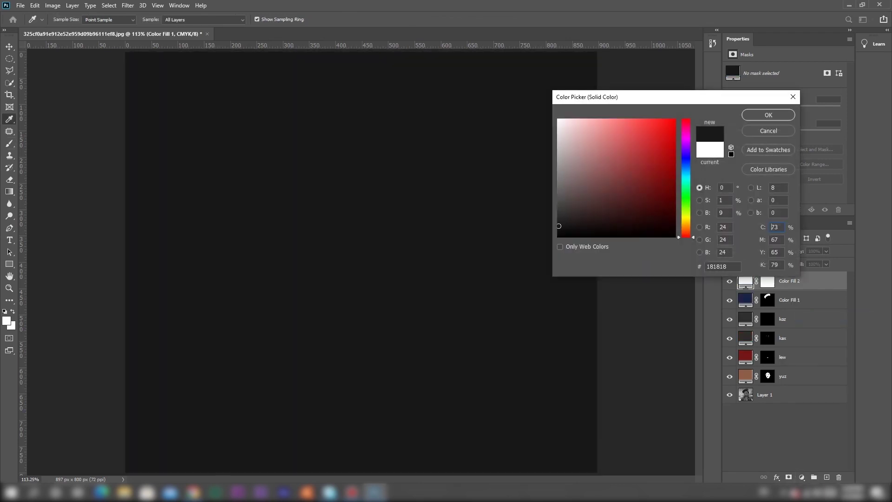
left_click(768, 115)
left_click(754, 250)
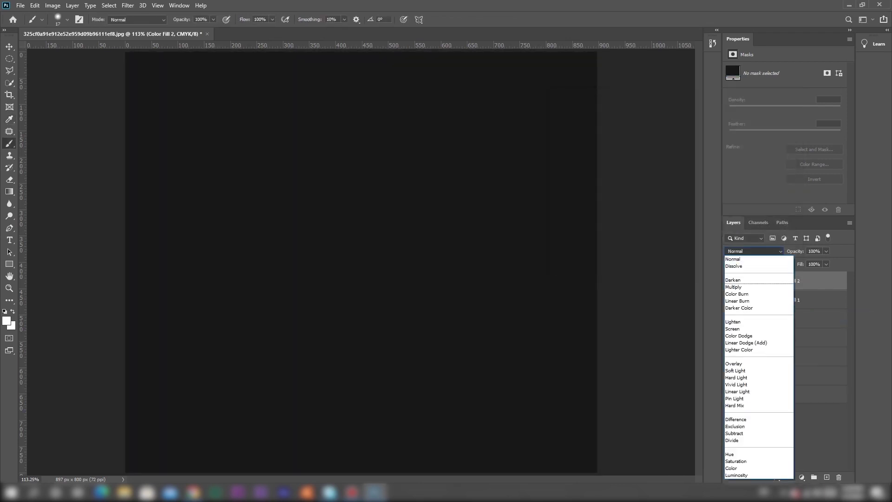
key("Up")
key("Return")
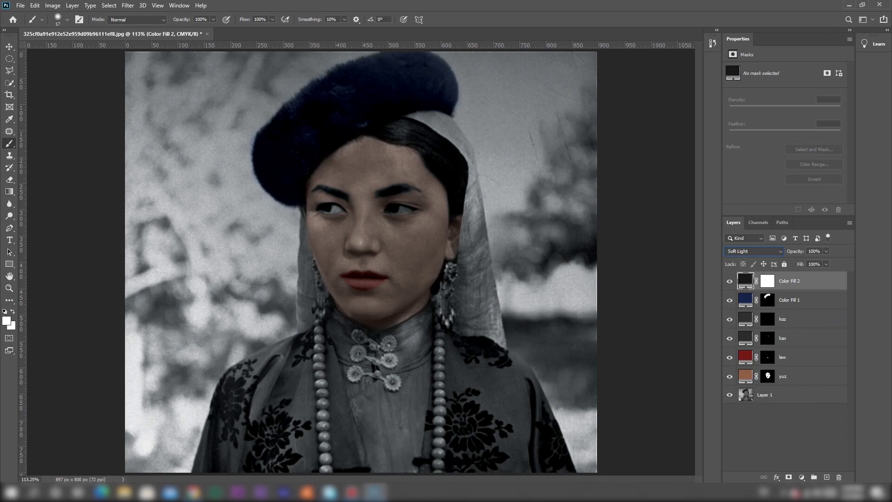
left_click(767, 280)
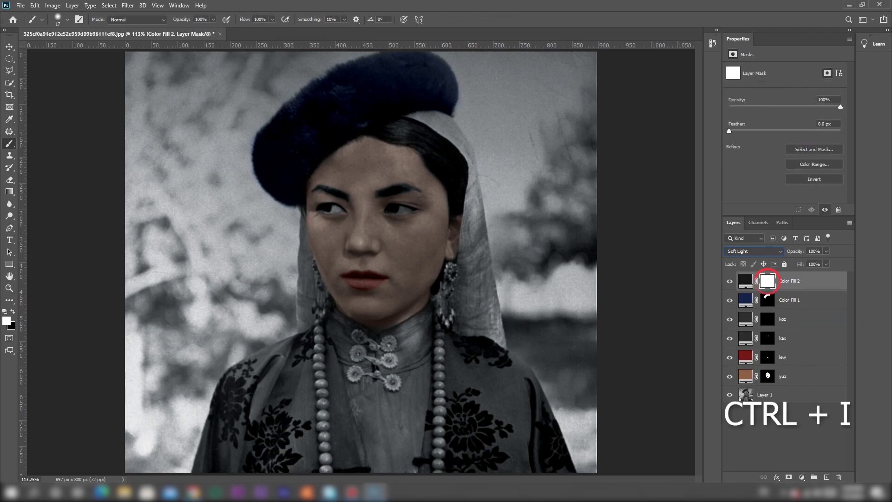
key("ctrl+i")
Paint the main mass of hair from the parting down to the ear in white on the near-black fill's mask
right_click(441, 148)
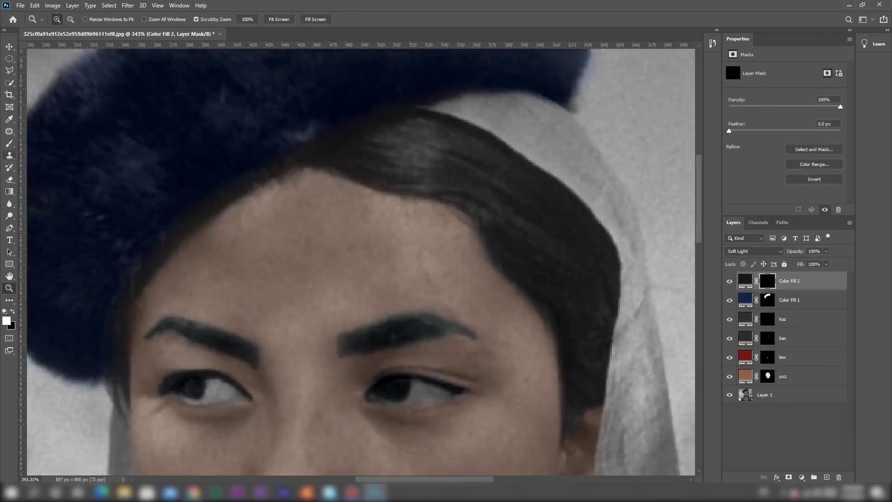
left_click(9, 144)
mouse_move(358, 154)
left_mouse_down()
mouse_move(422, 168)
mouse_move(490, 223)
mouse_move(429, 163)
mouse_move(372, 149)
mouse_move(506, 219)
mouse_move(567, 292)
mouse_move(520, 227)
mouse_move(606, 311)
left_mouse_up()
key("bracketleft")
key("bracketleft")
key("bracketleft")
key("bracketleft")
mouse_move(579, 367)
left_mouse_down()
mouse_move(581, 401)
mouse_move(592, 399)
left_mouse_up()
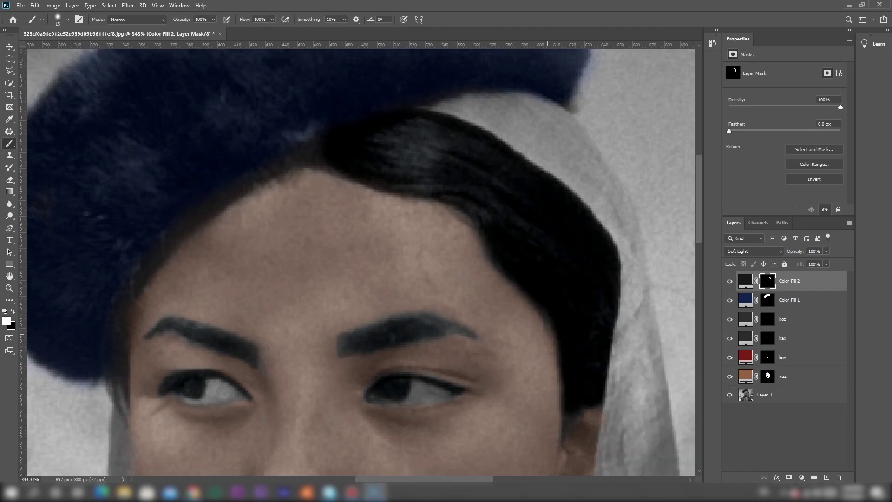
Paint the sideburn and the fine strand beside the ear on the hair mask with a smaller brush
scroll(557, 332, "down", 1)
right_click(577, 329)
left_click(573, 386)
left_click(572, 389)
scroll(573, 348, "down", 3)
right_click(576, 307)
left_click_drag(624, 330, 621, 330)
left_click(566, 323)
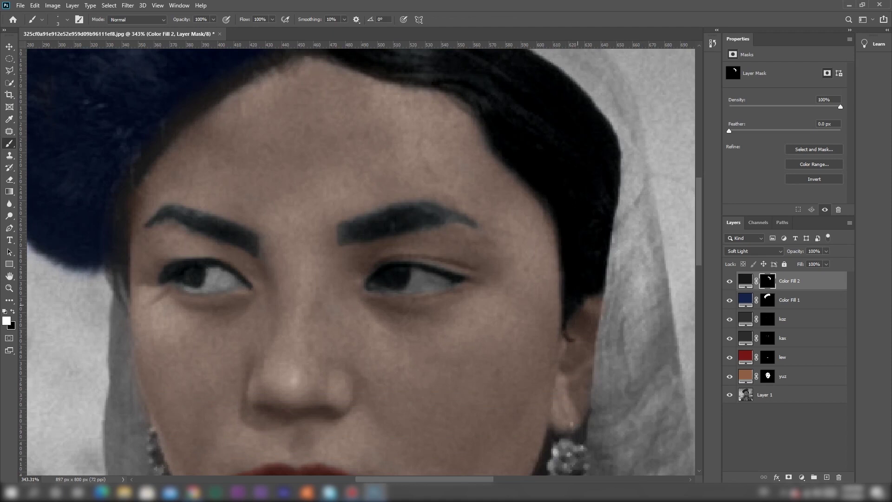
Paint the hairline between the hat and forehead on the hair mask with a 10 px brush, undoing the stray strokes
scroll(511, 265, "up", 3)
right_click(402, 201)
left_click_drag(322, 194, 303, 194)
left_click_drag(315, 187, 212, 246)
key("ctrl+z")
key("ctrl+z")
right_click(310, 191)
left_click_drag(373, 236, 372, 236)
left_click_drag(273, 211, 279, 210)
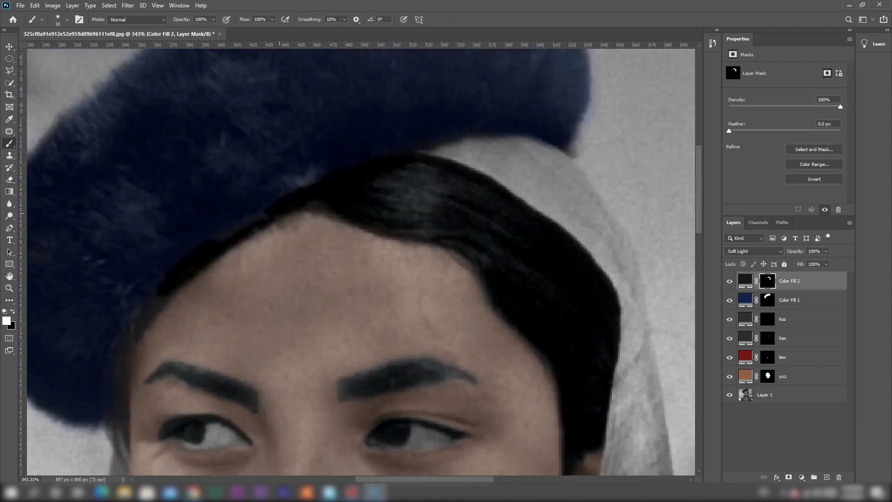
Paint the narrow hair strip beside the temple below the hat on the hair mask with a smaller brush
scroll(361, 260, "down", 5)
key("bracketleft")
key("bracketleft")
key("bracketleft")
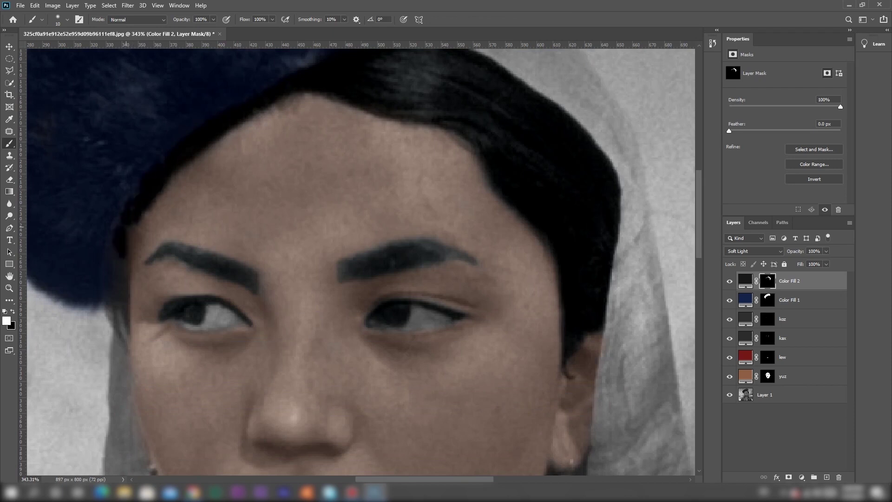
right_click(120, 306)
type("3")
key("Return")
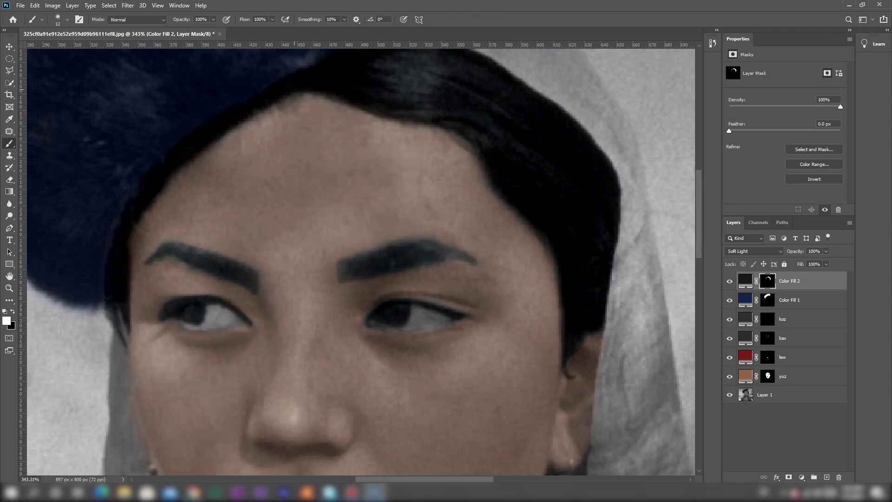
Compare the portrait with and without the hair fill, and lighten that fill's colour to a softer dark grey
key("ctrl+0")
left_click(729, 281)
left_click(729, 281)
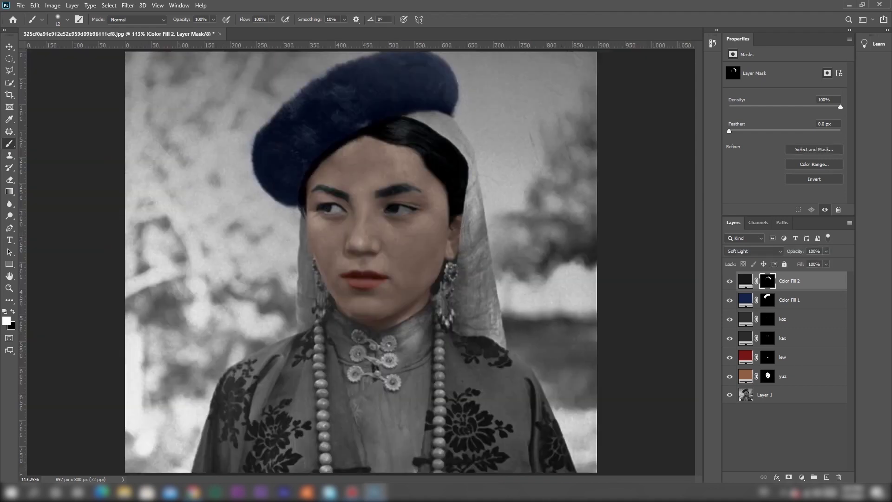
double_click(746, 280)
left_click(560, 219)
key("Return")
Darken the hat fill's colour to a deep, muted navy
double_click(745, 300)
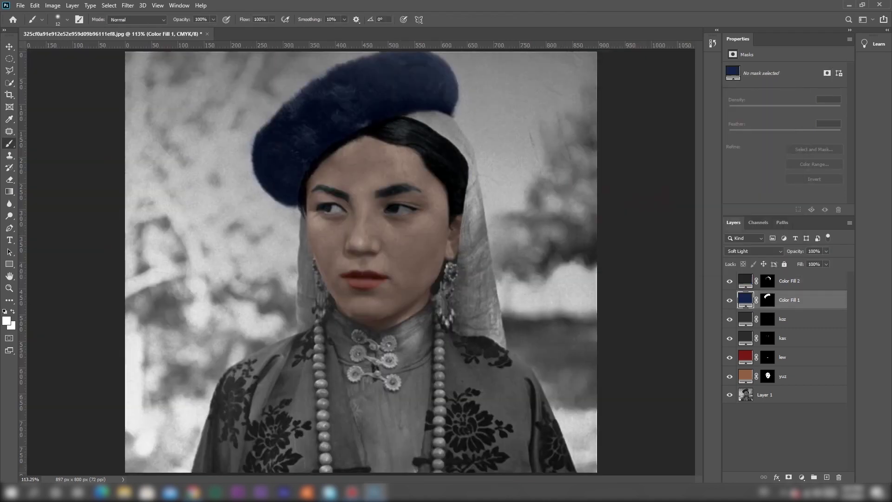
left_click(653, 214)
key("Return")
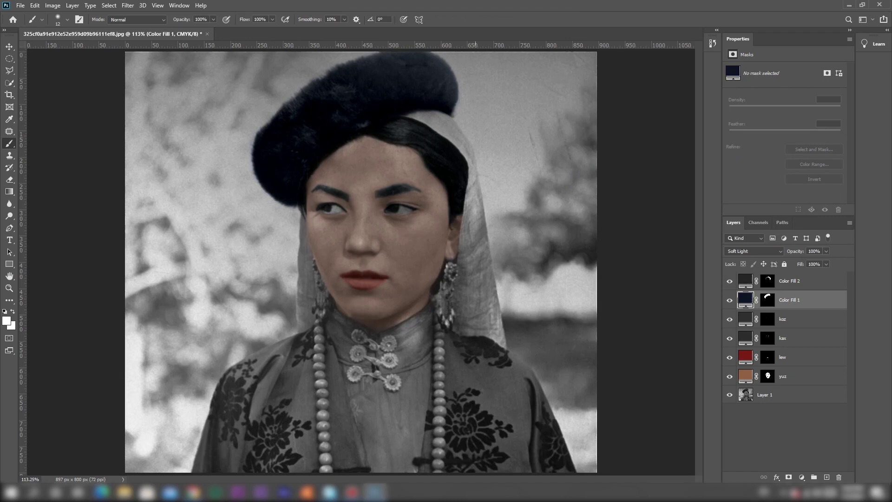
Add an off-white #f3f3f3 solid colour fill above the hair fill, blend it in Soft Light and invert its mask
left_click(789, 280)
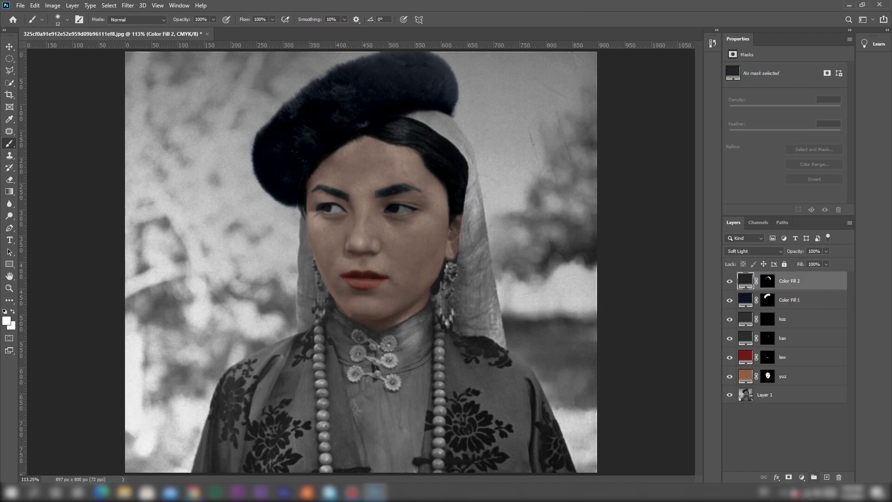
left_click(801, 476)
left_click(808, 312)
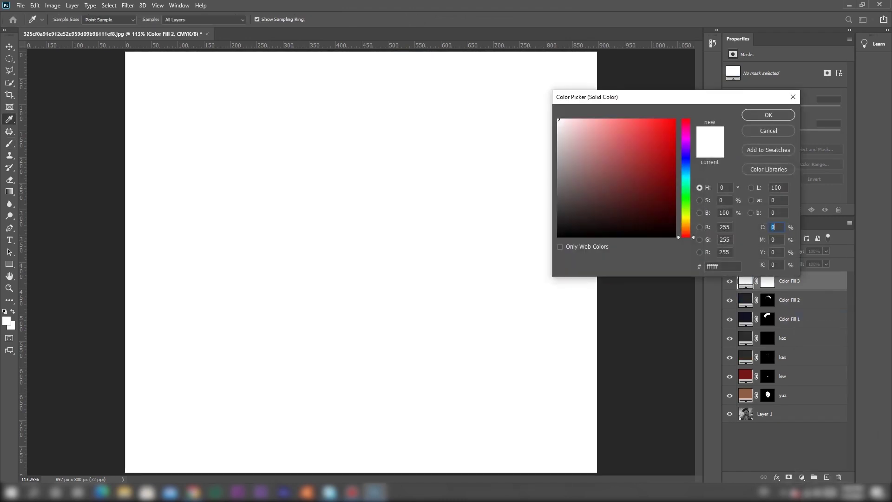
left_click_drag(558, 119, 558, 124)
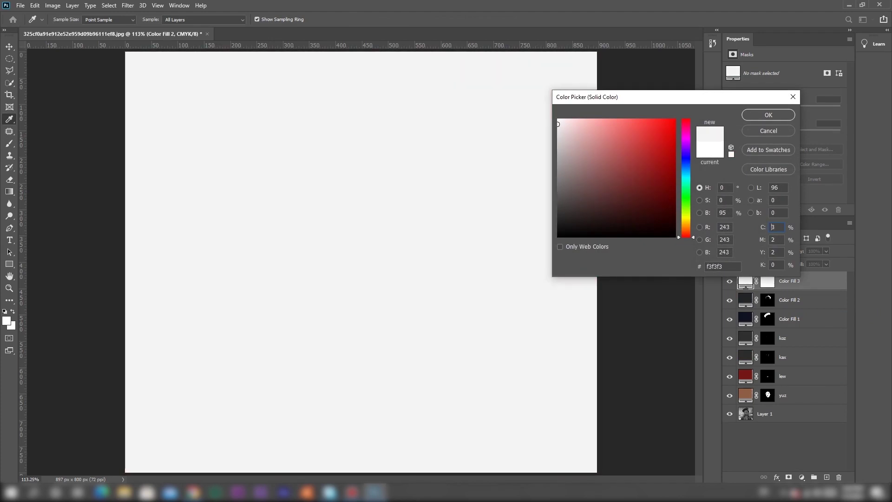
left_click(768, 114)
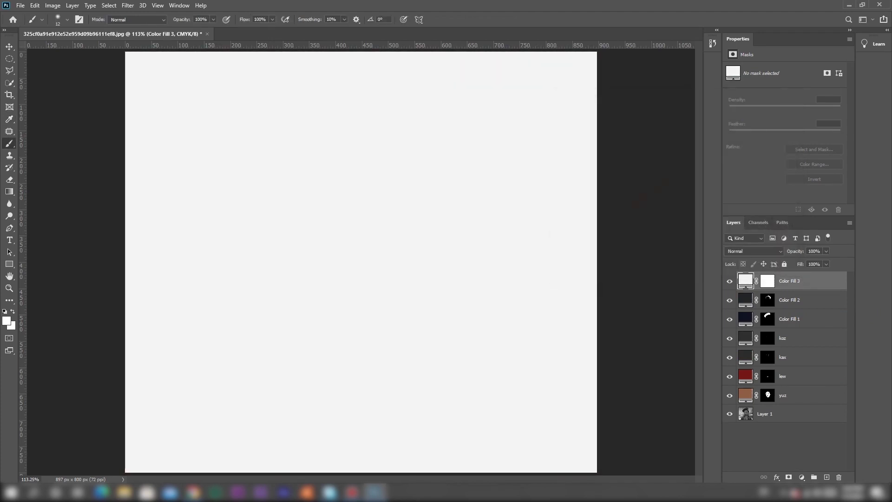
left_click(754, 251)
left_click(743, 396)
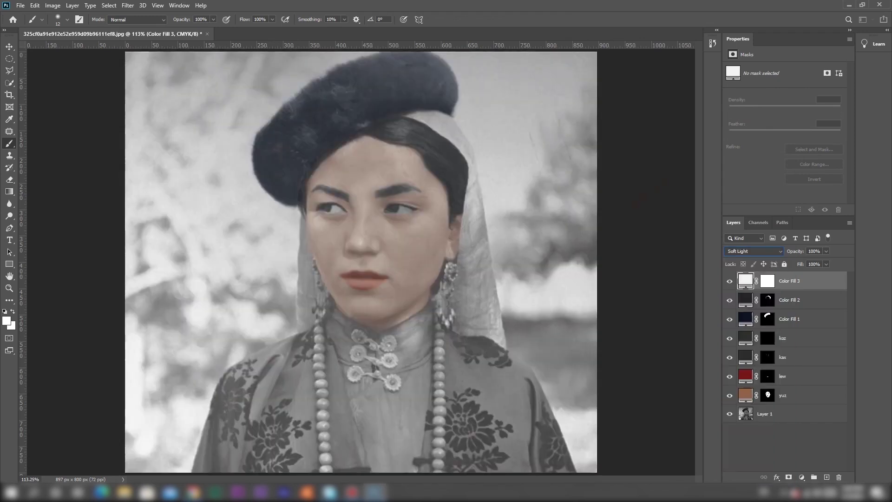
left_click(767, 280)
key("ctrl+i")
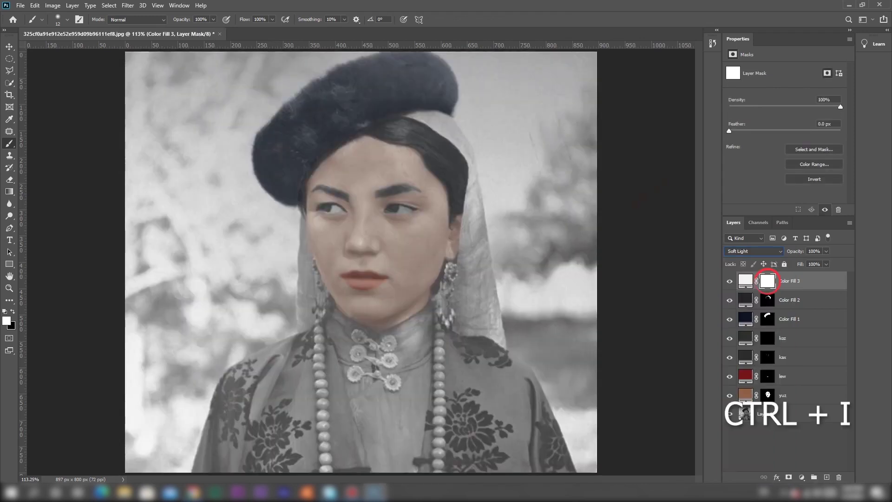
key("ctrl+i")
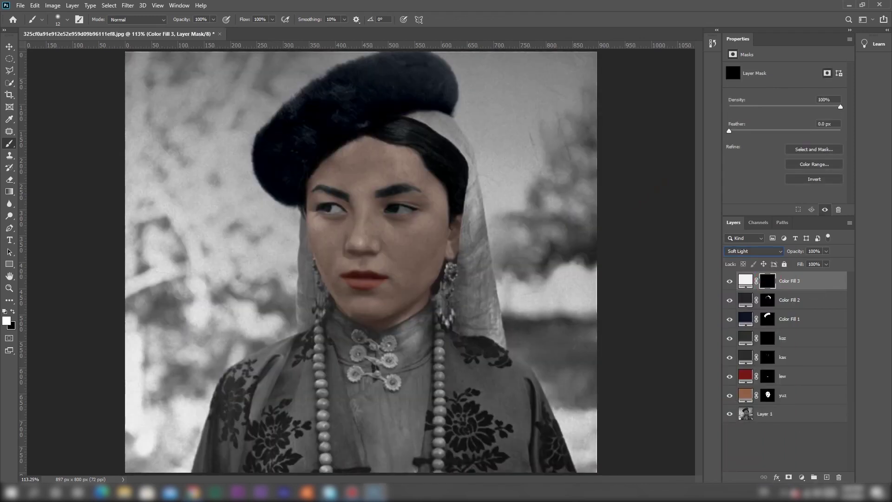
Rename the hat fill as tumak, the hair fill as qaq and the off-white fill as yaglik
double_click(789, 319)
type("tumak")
key("Return")
double_click(789, 300)
type("qaq")
key("Return")
double_click(790, 281)
type("yaglik")
key("Return")
Paint the upper part of the headscarf between the hat and hair in white on the yaglik mask
left_click(767, 281)
right_click(463, 133)
left_click_drag(479, 151, 485, 152)
left_click_drag(471, 112, 525, 112)
left_click_drag(361, 133, 328, 122)
right_click(402, 158)
left_click_drag(457, 181, 454, 181)
right_click(277, 124)
mouse_move(308, 123)
left_mouse_down()
mouse_move(267, 125)
mouse_move(310, 139)
left_mouse_up()
right_click(327, 143)
key("Escape")
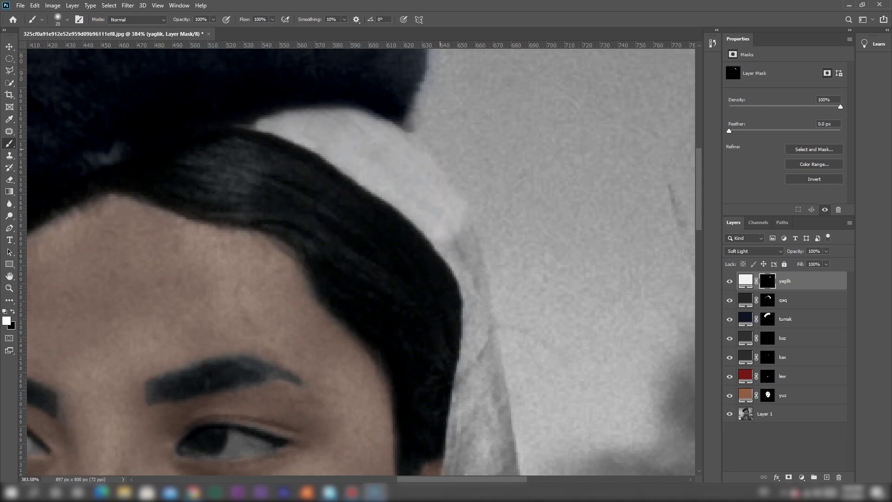
Paint the headscarf down alongside the hair and ear on the yaglik mask
scroll(357, 260, "down", 2)
left_click_drag(477, 219, 473, 321)
scroll(473, 297, "down", 6)
left_click_drag(476, 102, 501, 157)
scroll(497, 158, "up", 1)
left_click_drag(461, 122, 441, 321)
Fill in the headscarf's folds and outer edge beside the earring on the yaglik mask with a 20 px brush
right_click(495, 220)
left_click_drag(499, 175, 514, 251)
left_click_drag(521, 285, 530, 328)
key("ctrl+z")
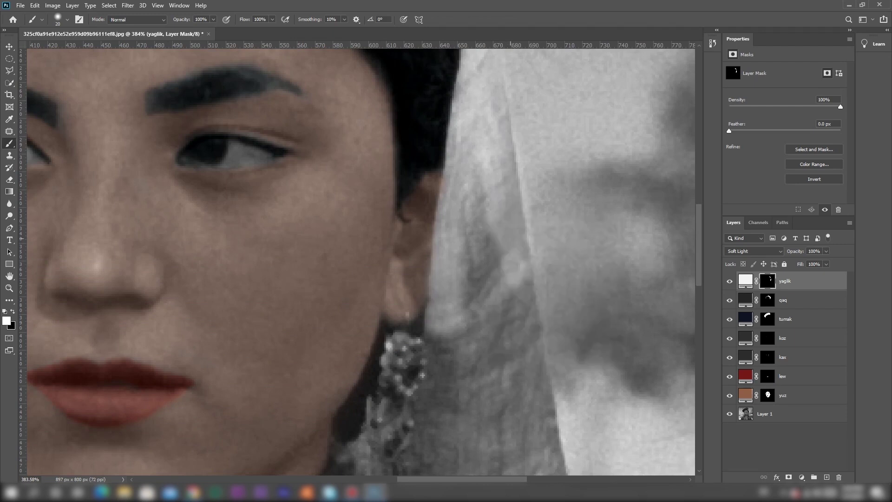
left_click_drag(512, 259, 531, 384)
left_click_drag(484, 209, 478, 357)
mouse_move(465, 234)
left_mouse_down()
mouse_move(449, 367)
mouse_move(493, 390)
mouse_move(539, 441)
left_mouse_up()
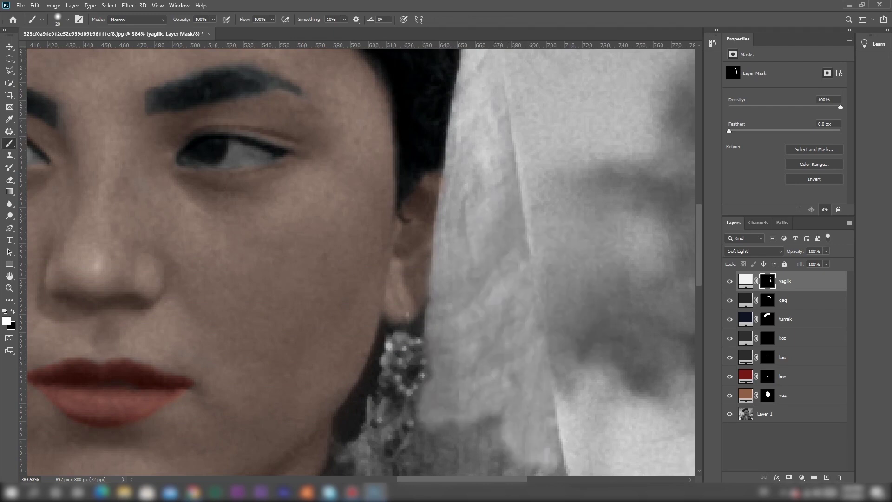
Paint the headscarf's lower end above the shoulder on the yaglik mask, undoing a stray dab and touching up its edge
scroll(534, 441, "down", 6)
mouse_move(431, 272)
left_mouse_down()
mouse_move(446, 345)
mouse_move(555, 305)
mouse_move(583, 390)
left_mouse_up()
right_click(557, 334)
right_click(538, 304)
left_click(584, 364)
key("ctrl+z")
right_click(560, 333)
right_click(580, 330)
right_click(550, 326)
left_click(550, 332)
Paint the upper part of the scarf strip on the other side of the face on the yaglik mask
left_click_drag(117, 176, 620, 351)
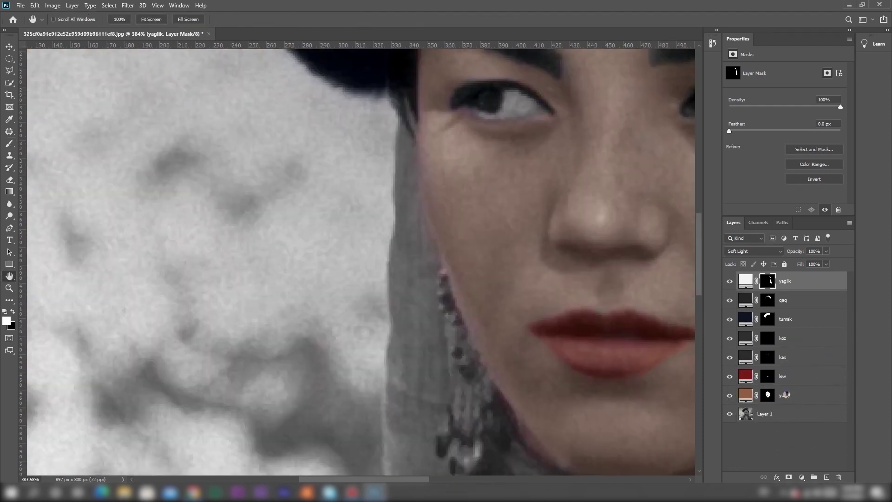
right_click(408, 144)
type("3")
key("Return")
mouse_move(398, 123)
left_mouse_down()
mouse_move(414, 147)
mouse_move(395, 210)
left_mouse_up()
right_click(404, 169)
key("Return")
key("ctrl+z")
left_click_drag(401, 180, 392, 264)
left_click_drag(410, 145, 441, 333)
mouse_move(416, 247)
left_mouse_down()
mouse_move(423, 328)
mouse_move(422, 287)
mouse_move(394, 318)
left_mouse_up()
Paint the rest of that scarf strip down to the shoulder on the yaglik mask, resizing the brush as needed
scroll(400, 298, "down", 3)
key("bracketright")
key("bracketright")
key("bracketright")
key("bracketright")
key("bracketright")
key("bracketright")
mouse_move(412, 122)
left_mouse_down()
mouse_move(402, 317)
mouse_move(428, 284)
mouse_move(431, 165)
mouse_move(446, 208)
mouse_move(439, 307)
mouse_move(398, 348)
left_mouse_up()
key("bracketleft")
key("bracketleft")
key("bracketleft")
key("bracketleft")
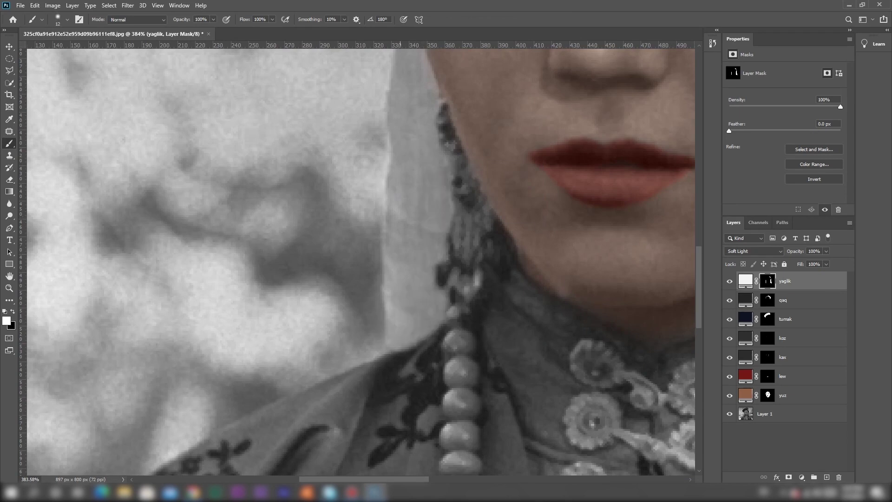
key("ctrl+0")
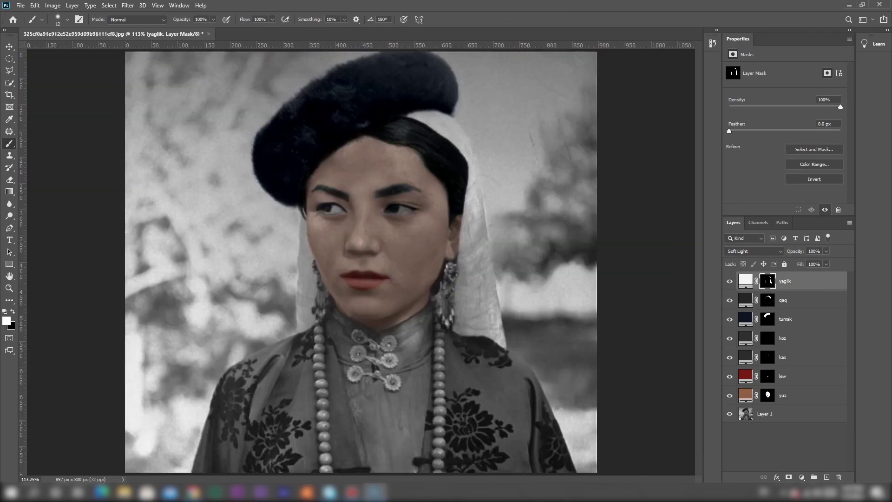
Add a light grey solid-colour fill (#d0cdcd) in Soft Light mode and invert its mask to hide it
left_click(801, 477)
left_click(818, 330)
left_click(559, 141)
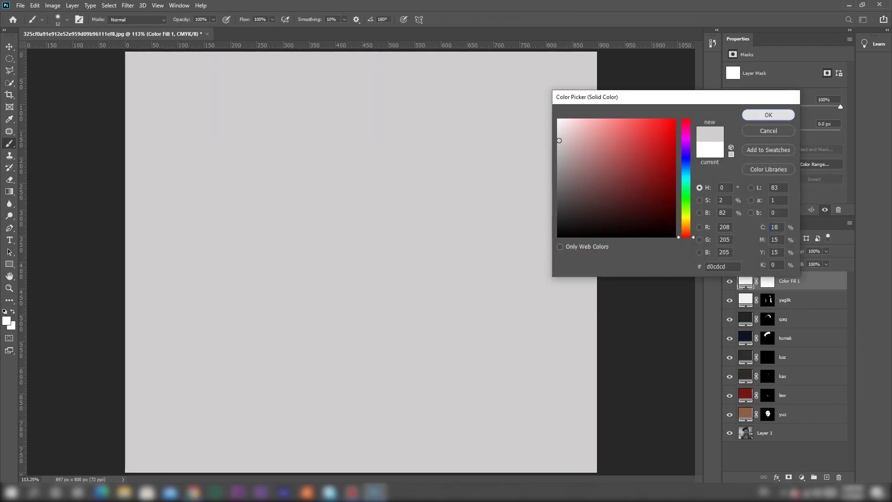
left_click(767, 115)
left_click(753, 252)
left_click(735, 370)
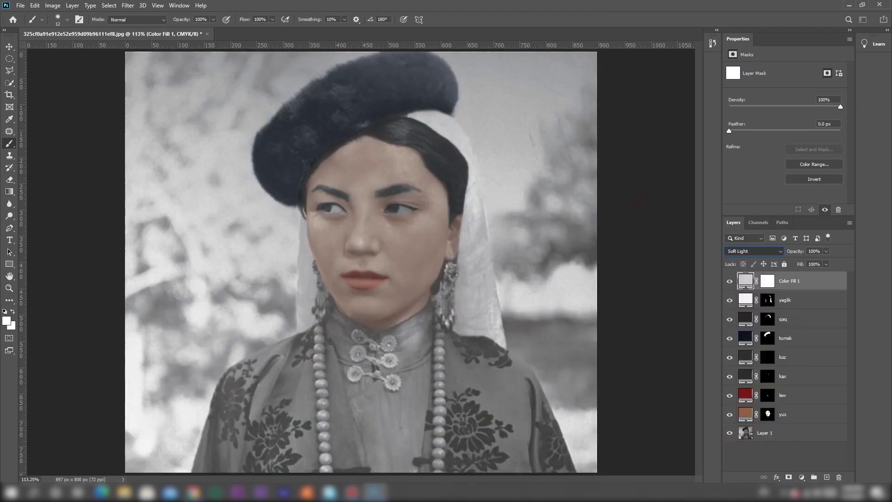
left_click(767, 281)
key("ctrl+i")
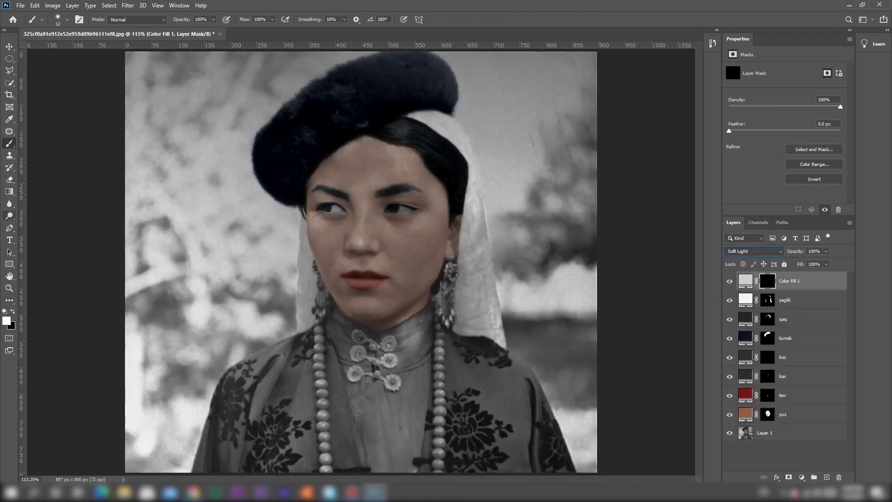
Paint the white of the eye nearest the hat's low side on the light grey fill's mask with 4 px and 3 px brushes
left_click_drag(362, 186, 446, 199)
right_click(517, 271)
type("4")
key("Return")
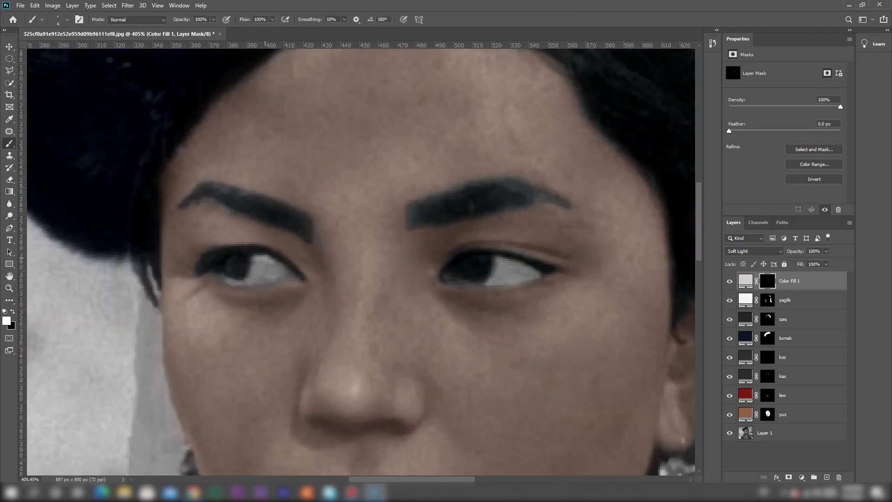
left_click_drag(266, 268, 251, 280)
right_click(260, 274)
type("3")
key("Return")
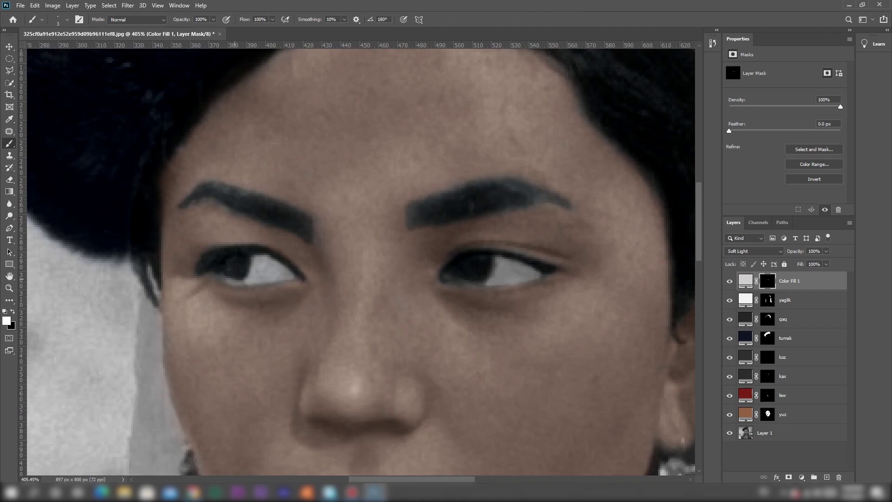
Paint the white of the other eye on the same mask and touch up the edges around the eyes
left_click_drag(327, 255, 374, 253)
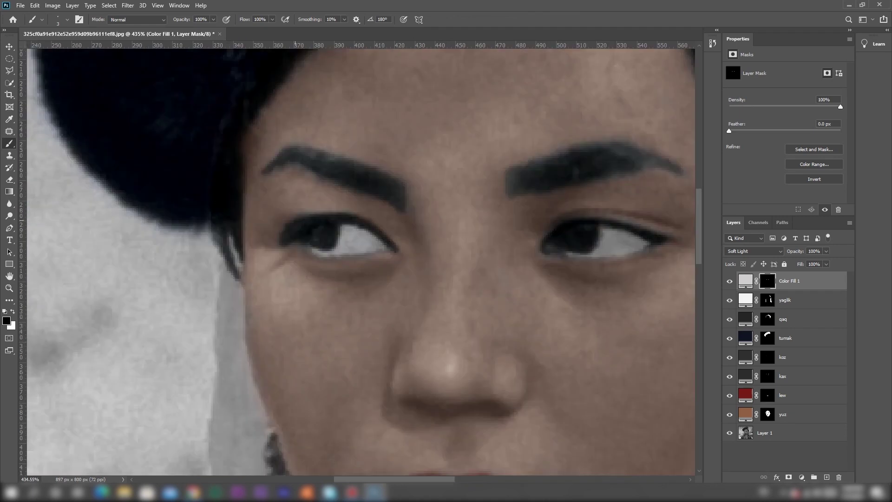
left_click(9, 46)
key("ctrl+0")
key("z")
left_click_drag(392, 195, 465, 235)
key("x")
key("b")
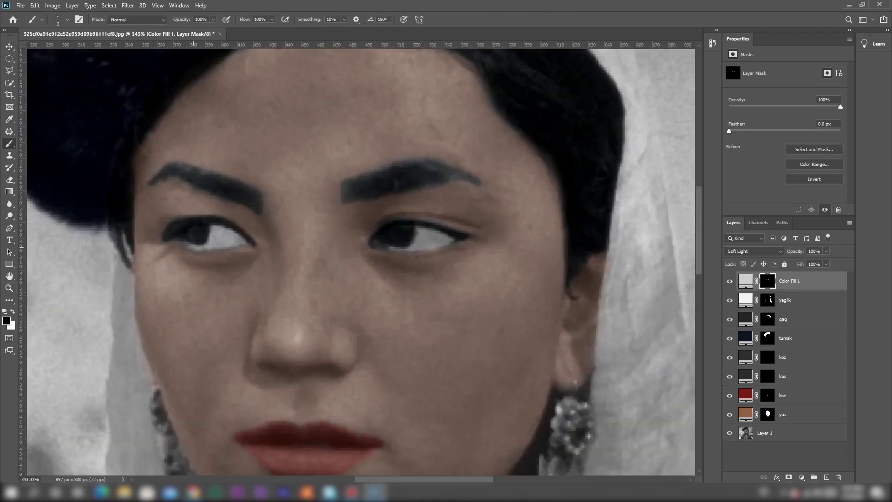
Change the eye-white fill colour to a light blue-grey
double_click(745, 281)
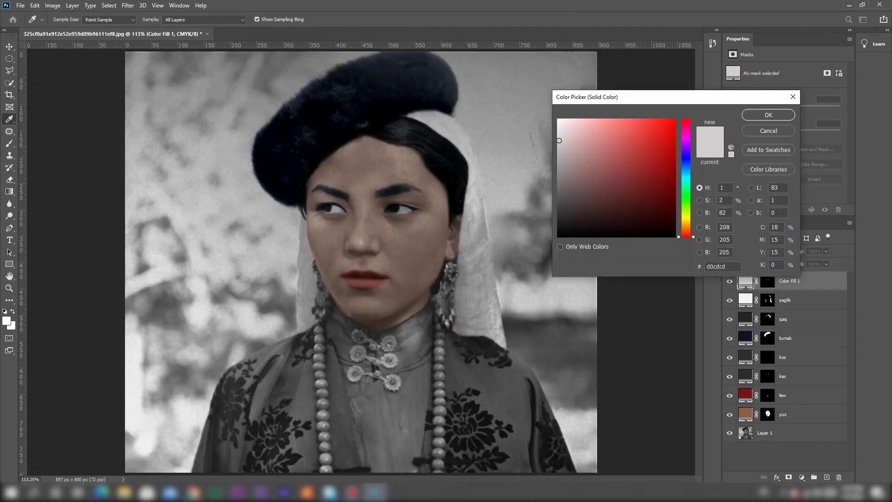
left_click_drag(579, 155, 572, 138)
key("Return")
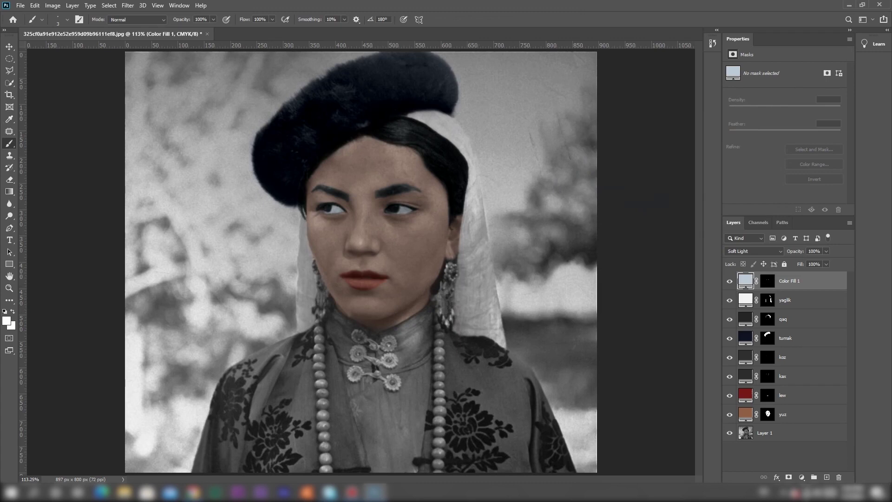
Add an orange solid-colour fill (#ffb105) in Soft Light mode for the earrings and invert its mask to hide it
left_click(801, 477)
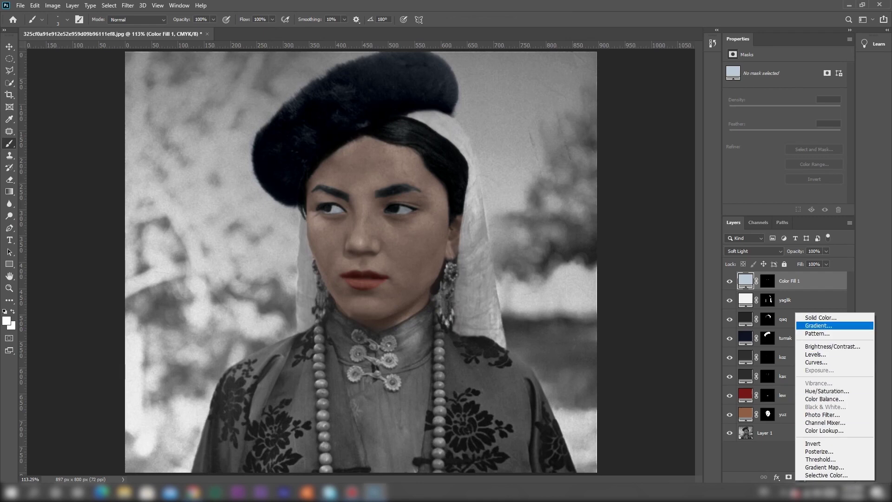
left_click(820, 317)
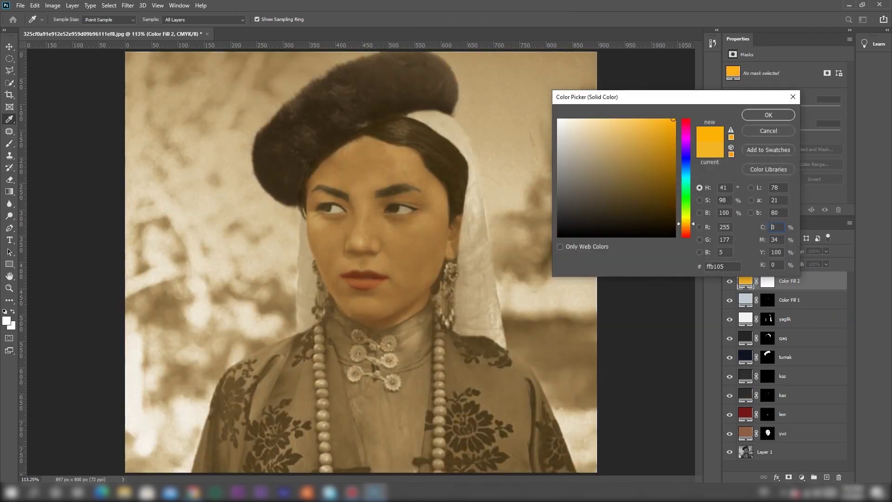
left_click(768, 115)
left_click(768, 281)
key("ctrl+i")
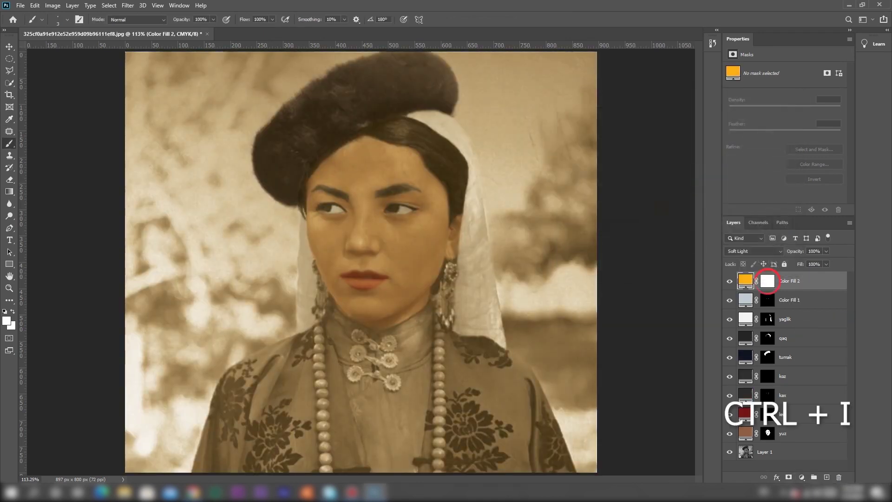
Paint the dark hair area between the jaw and the earring beside the wide scarf on the qaq mask, enlarging the brush
key("ctrl+space")
left_click_drag(465, 273, 526, 273)
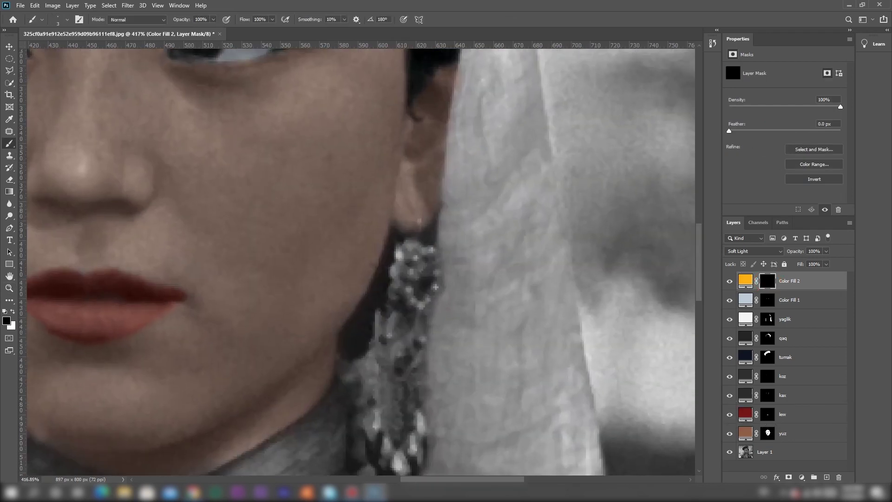
left_click(785, 338)
right_click(393, 242)
key("Escape")
key("bracketright")
key("bracketright")
key("bracketright")
key("x")
mouse_move(375, 290)
left_mouse_down()
mouse_move(341, 343)
mouse_move(351, 341)
left_mouse_up()
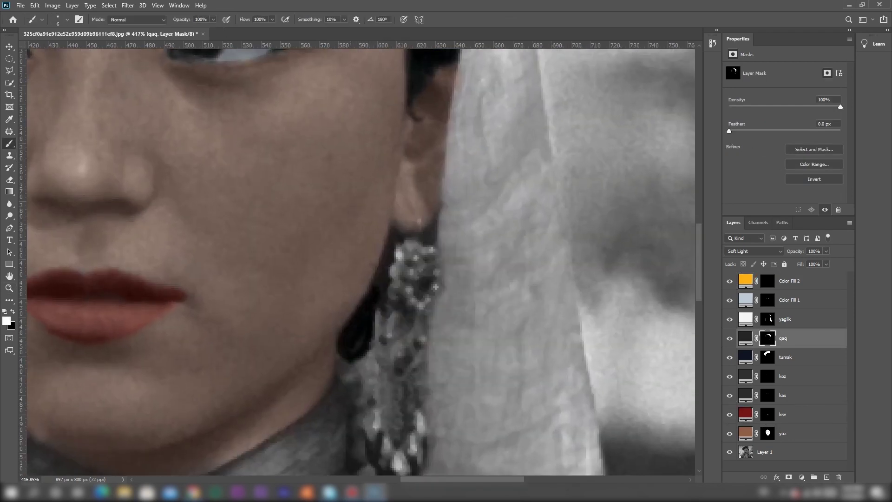
Fill the small dark gaps just above and inside that earring on the qaq mask
scroll(372, 301, "down", 2)
left_click_drag(422, 219, 433, 214)
left_click(426, 260)
scroll(425, 258, "down", 10)
Paint the earring's hook and upper cluster on the orange fill's mask, using 3, 12 and 8 px brushes
left_click(785, 281)
right_click(412, 123)
type("3")
key("Return")
mouse_move(419, 102)
left_mouse_down()
mouse_move(401, 139)
mouse_move(412, 151)
mouse_move(427, 136)
left_mouse_up()
right_click(422, 120)
type("12")
right_click(422, 149)
type("8")
mouse_move(404, 168)
left_mouse_down()
mouse_move(399, 180)
mouse_move(434, 178)
mouse_move(374, 232)
mouse_move(423, 207)
left_mouse_up()
Outline the earring's lower tassel with a 4 px brush and fill its interior with a 14 px brush
right_click(434, 146)
type("4")
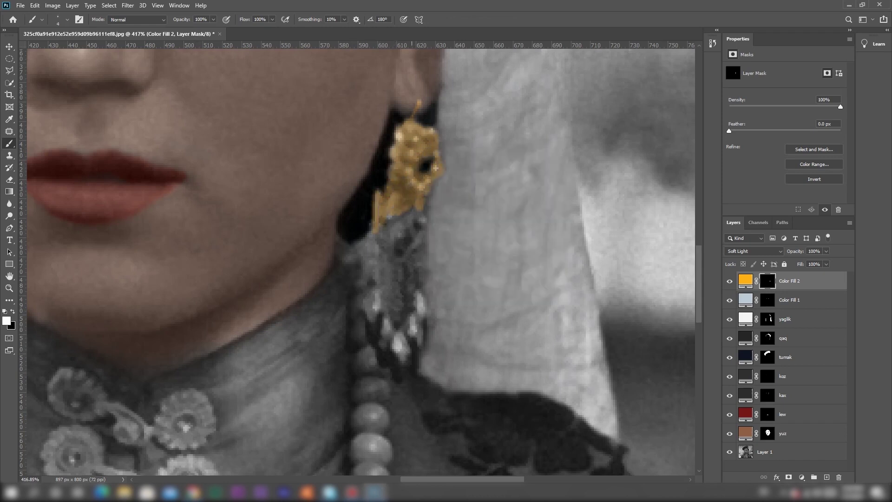
left_click_drag(374, 228, 365, 319)
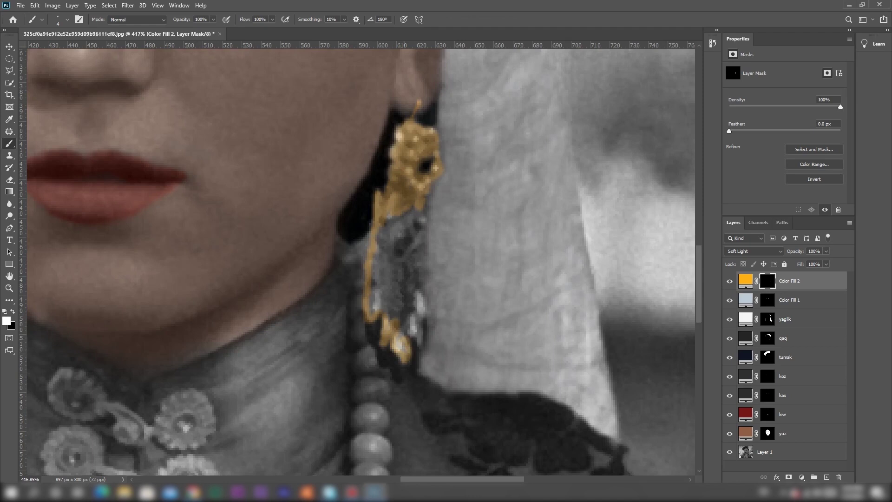
left_click_drag(422, 224, 420, 296)
right_click(402, 324)
type("14")
mouse_move(401, 252)
left_mouse_down()
mouse_move(412, 260)
mouse_move(383, 264)
left_mouse_up()
left_click_drag(416, 204, 417, 278)
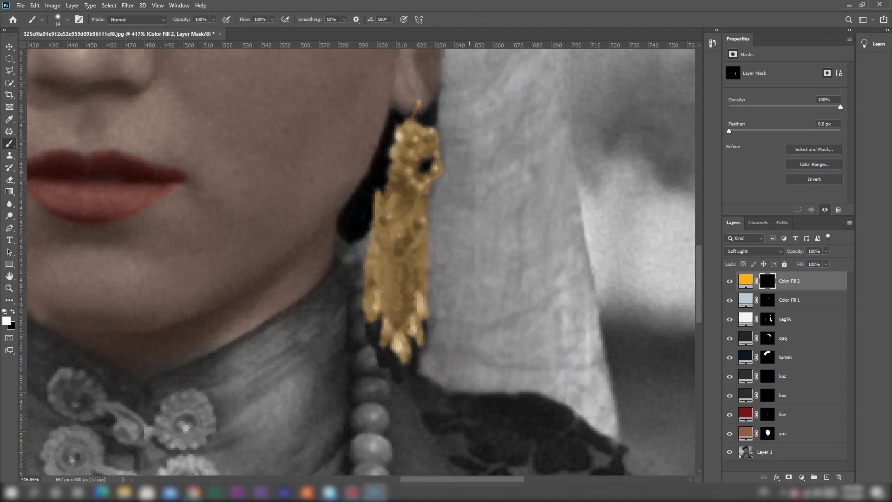
Darken the earring fill colour to the golden brown #b27903
key("ctrl+0")
double_click(745, 280)
mouse_move(667, 120)
left_mouse_down()
mouse_move(671, 165)
mouse_move(672, 155)
left_mouse_up()
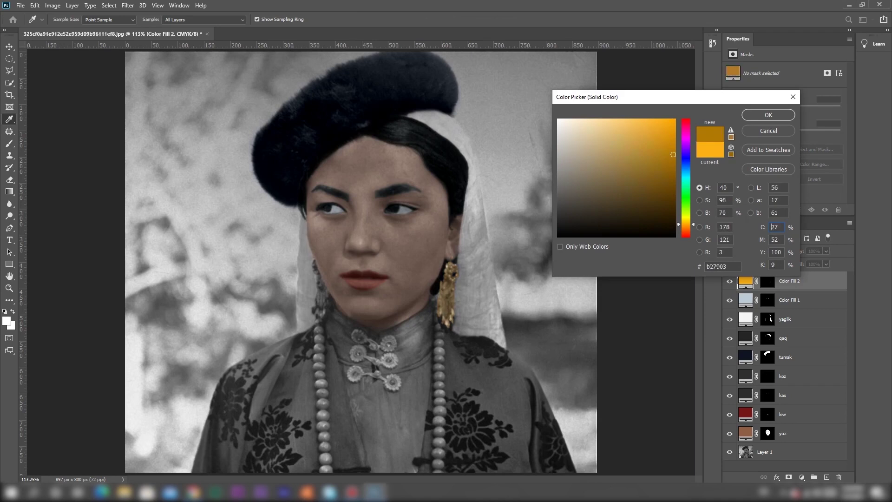
left_click(768, 115)
Paint the main length of the other earring on the golden fill's mask
left_click(767, 281)
key("ctrl+space")
mouse_move(297, 270)
left_mouse_down()
mouse_move(364, 260)
mouse_move(375, 281)
left_mouse_up()
right_click(365, 258)
key("Return")
left_click_drag(391, 312, 438, 404)
mouse_move(377, 289)
left_mouse_down()
mouse_move(390, 349)
mouse_move(375, 388)
left_mouse_up()
Fill in the rest of the second earring down to its tips, undoing a stray stroke and reducing the brush to 2 px
scroll(378, 381, "down", 3)
left_click_drag(387, 265, 401, 280)
mouse_move(411, 235)
left_mouse_down()
mouse_move(443, 288)
mouse_move(389, 311)
mouse_move(403, 300)
mouse_move(386, 339)
mouse_move(387, 311)
left_mouse_up()
key("ctrl+z")
right_click(373, 150)
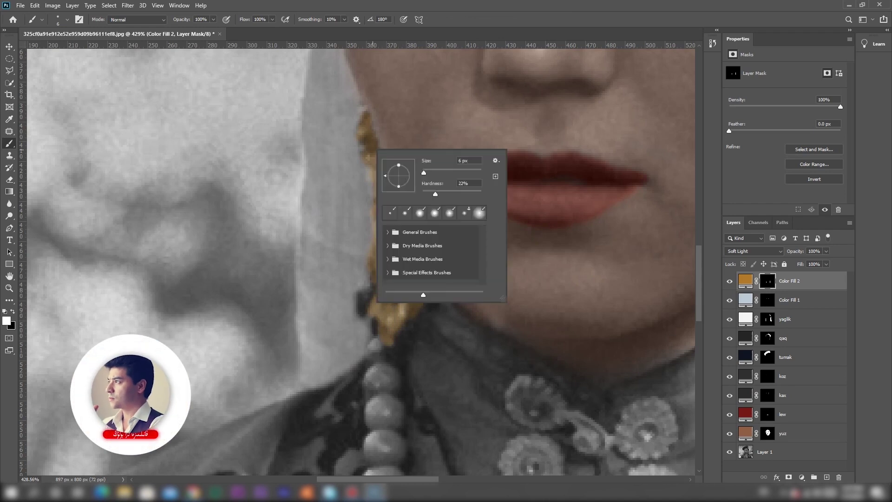
type("2")
key("Return")
key("ctrl+0")
Add a dark grey solid-colour fill in Soft Light mode above the earring layer and invert its mask to hide it
left_click(802, 477)
left_click(818, 314)
left_click(560, 215)
left_click(775, 111)
left_click(745, 319)
left_click(746, 280)
left_click(753, 251)
left_click(743, 376)
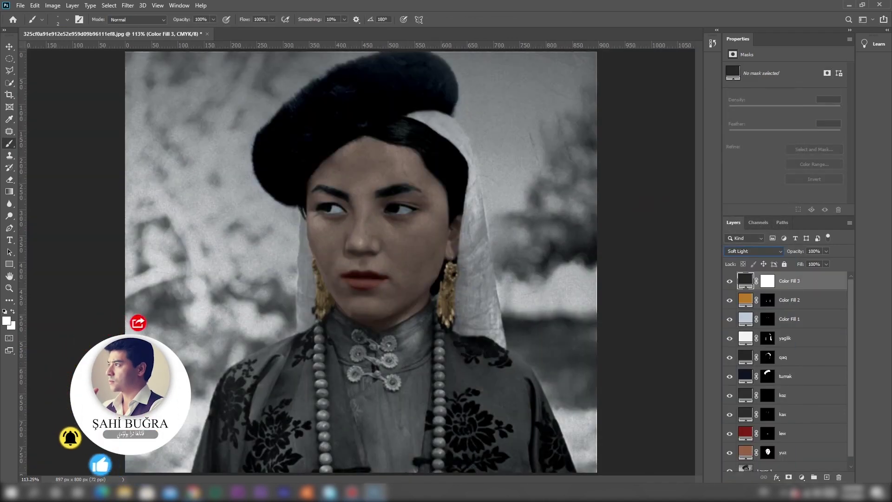
left_click(768, 280)
key("ctrl+i")
Rename the eye-white layer to koz ak, the gold earring layer to halka and the new dark fill to halka asti
double_click(789, 319)
type("koz ak")
double_click(789, 300)
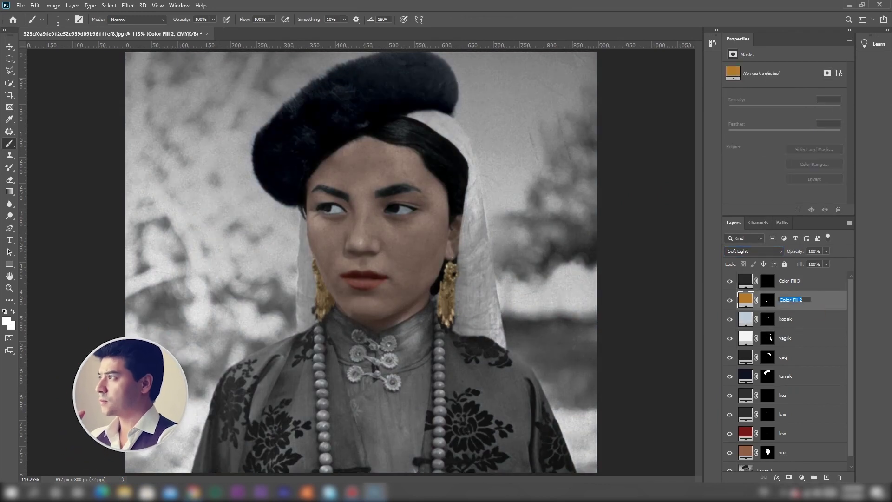
type("halka")
key("shift+Tab")
left_click(767, 280)
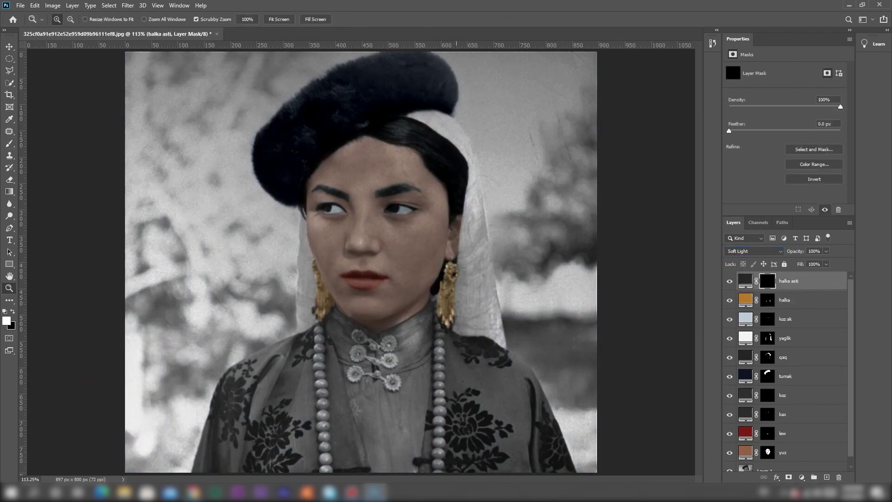
Paint the dark pendants beneath both earrings on the halka asti mask with a 6 px and then a 4 px brush
left_click_drag(456, 332, 511, 332)
right_click(394, 270)
left_click(394, 268)
left_click_drag(408, 298, 415, 331)
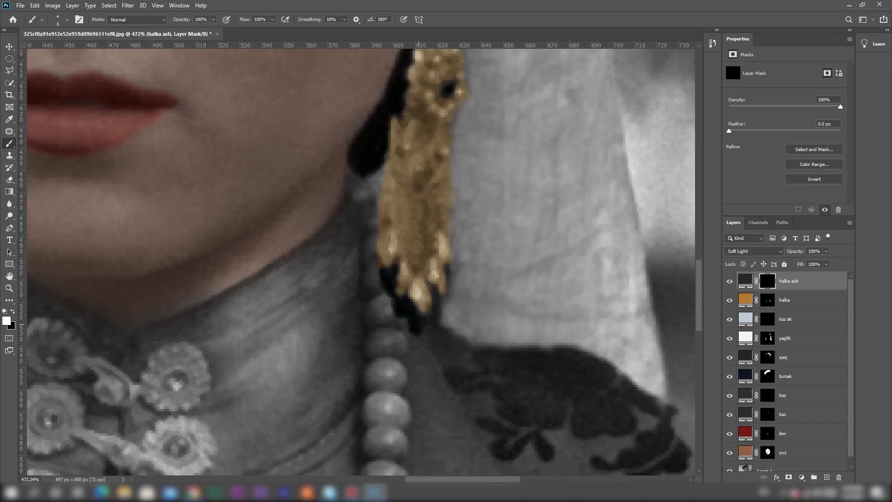
key("bracketleft")
key("bracketleft")
mouse_move(74, 218)
left_mouse_down()
mouse_move(625, 224)
mouse_move(517, 224)
left_mouse_up()
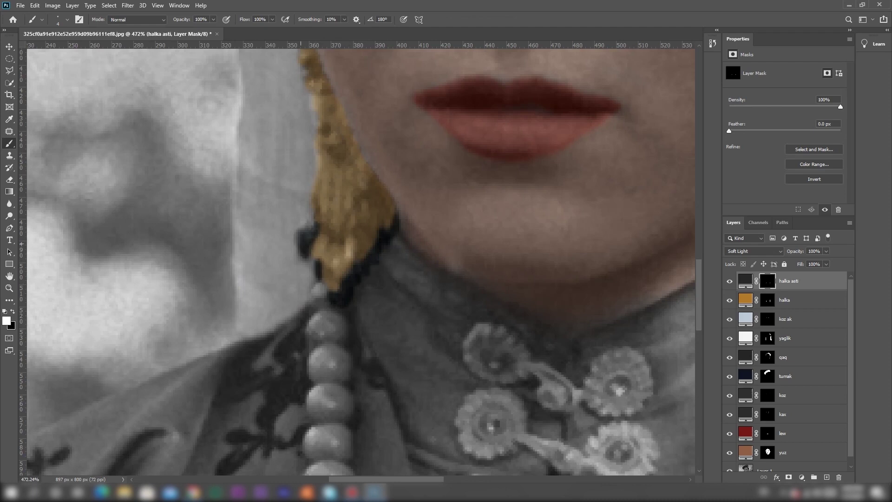
key("ctrl+0")
left_click(784, 338)
left_click_drag(425, 283, 490, 283)
key("ctrl+0")
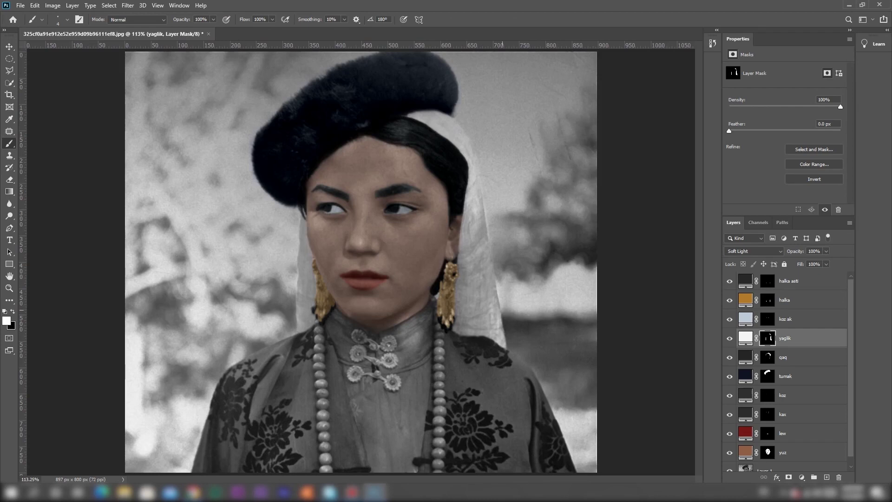
Refine the dark parts of both eyes on the koz mask with a 1 px brush
left_click(782, 395)
mouse_move(331, 209)
left_mouse_down()
mouse_move(395, 216)
mouse_move(378, 226)
mouse_move(420, 226)
left_mouse_up()
right_click(355, 249)
type("1")
key("Return")
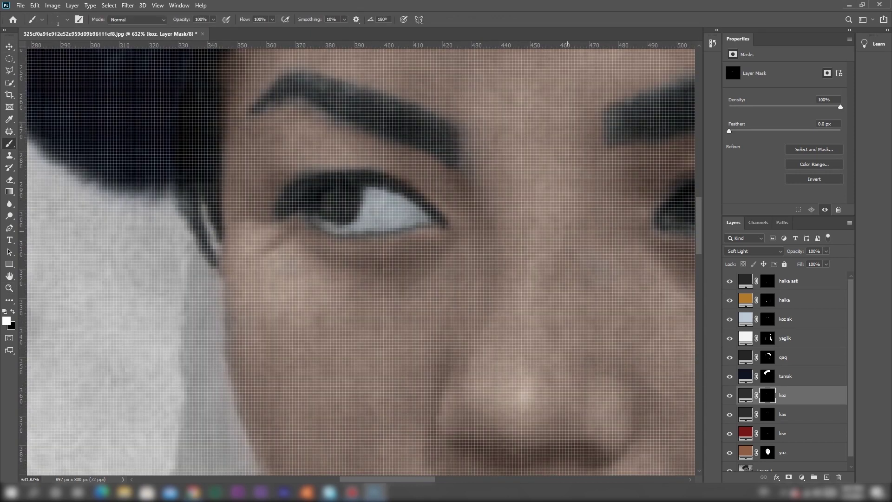
left_click_drag(568, 232, 241, 243)
key("ctrl+0")
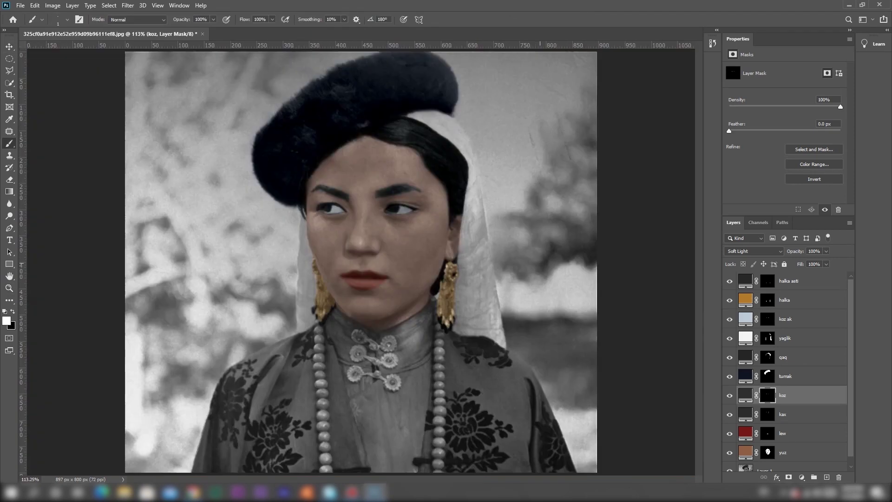
left_click_drag(420, 222, 508, 237)
key("ctrl+0")
Add a dark red solid-colour fill above halka asti in Soft Light mode for the coat and invert its mask to hide it
left_click(792, 281)
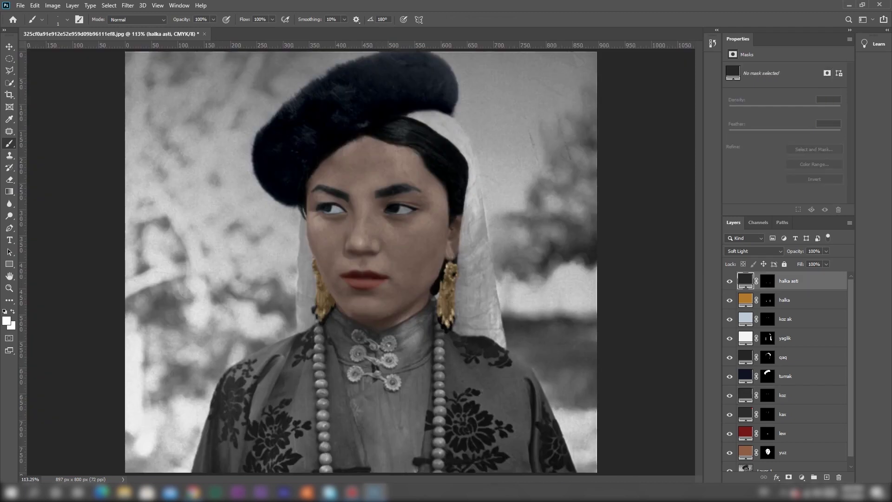
left_click(801, 477)
left_click(817, 313)
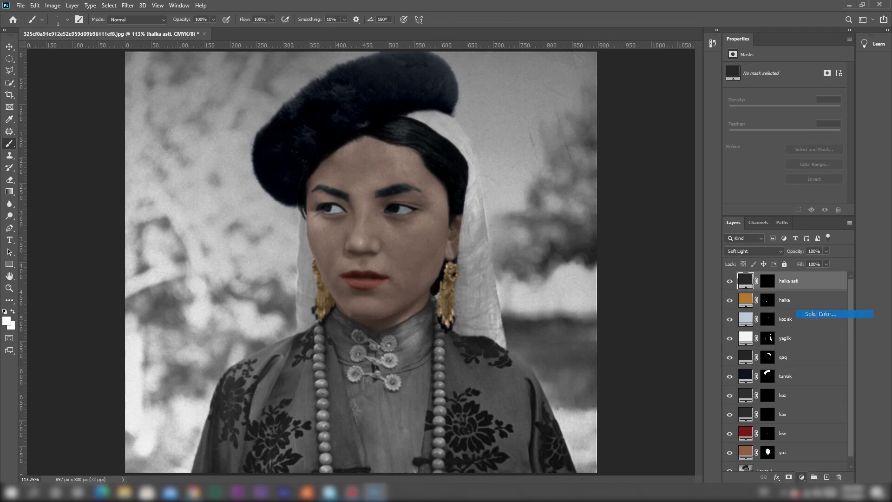
left_click(663, 201)
left_click(768, 115)
key("b")
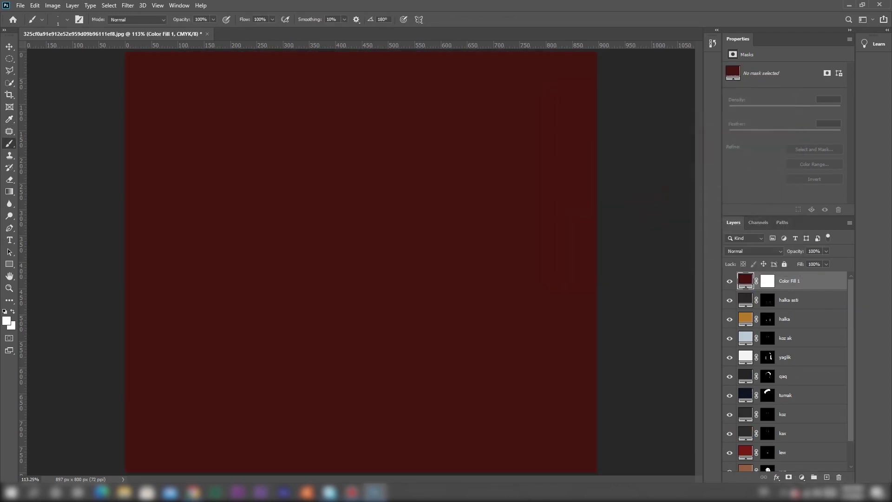
left_click(754, 251)
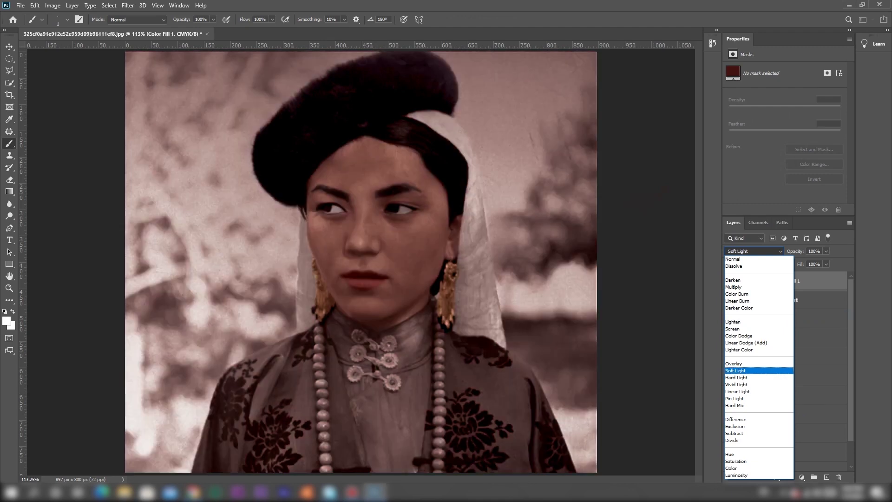
left_click(753, 371)
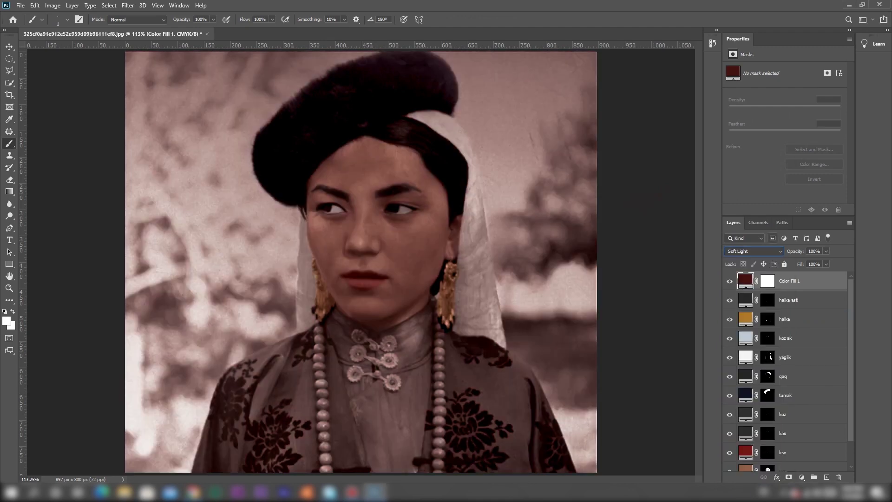
key("ctrl+i")
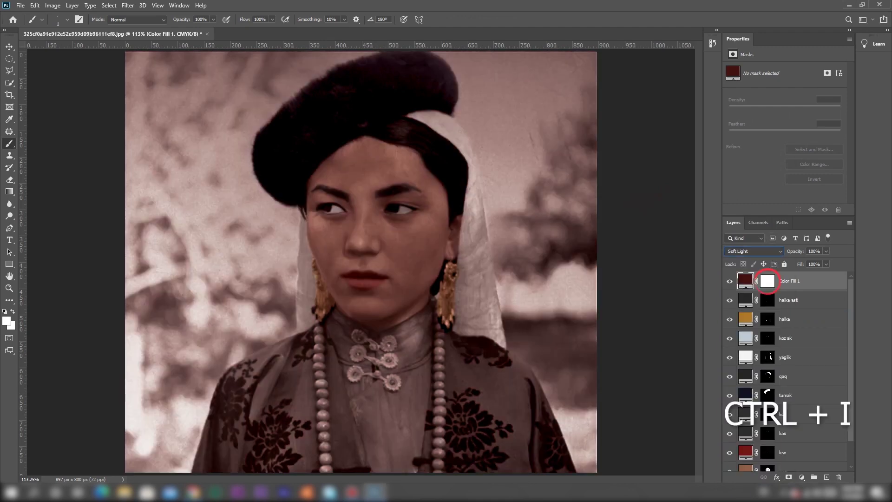
left_click(767, 280)
key("ctrl+i")
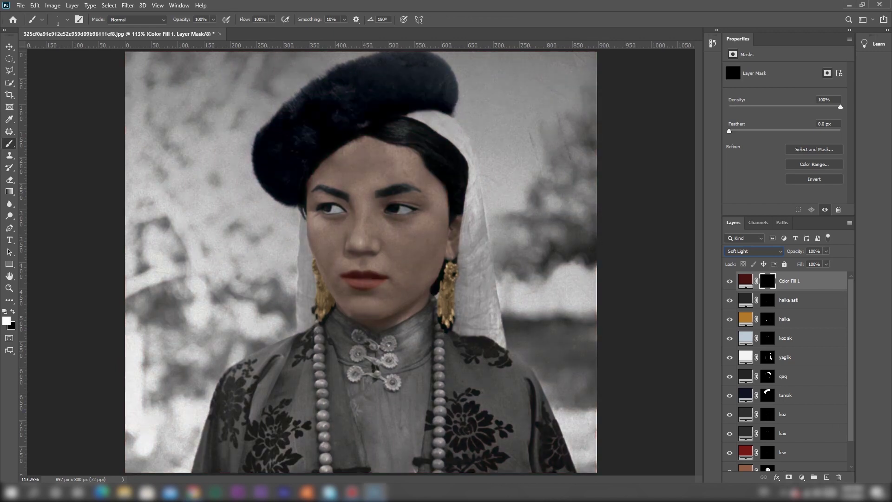
Paint the coat's left shoulder, sleeve and front panel up to the beads on the dark red fill's mask
right_click(317, 348)
mouse_move(275, 364)
left_mouse_down()
mouse_move(213, 428)
mouse_move(300, 465)
mouse_move(289, 355)
mouse_move(254, 423)
left_mouse_up()
mouse_move(306, 337)
left_mouse_down("ctrl")
mouse_move(367, 337)
mouse_move(309, 343)
left_mouse_up("ctrl")
right_click(309, 343)
left_click_drag(371, 353, 360, 354)
key("Return")
scroll(322, 304, "down", 3)
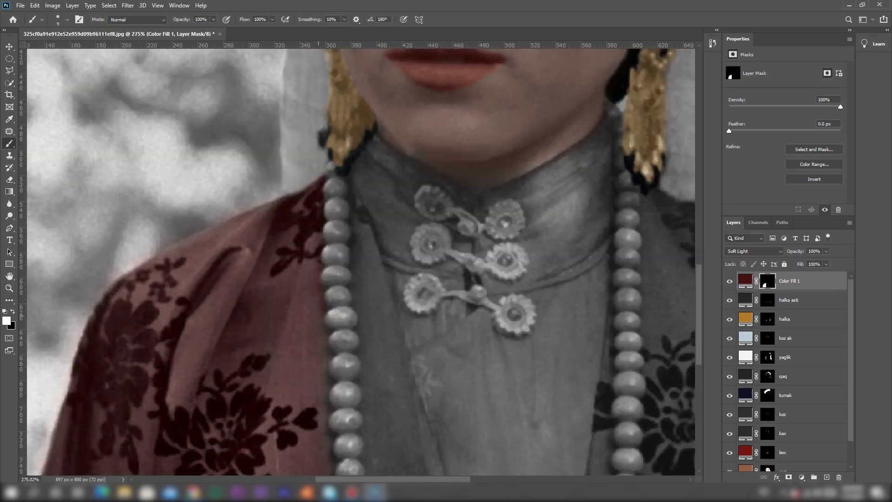
Paint the narrow lapel strip along the inner side of the left bead strand down to the hem
scroll(328, 249, "down", 3)
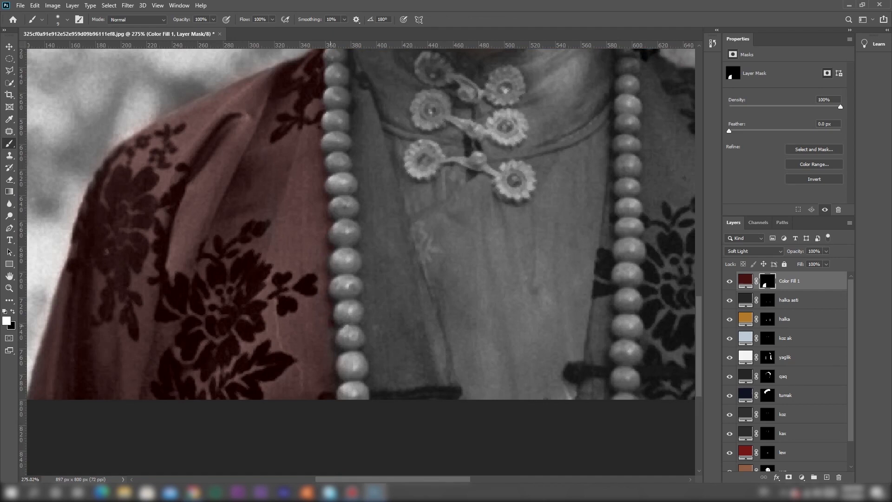
scroll(333, 249, "up", 1)
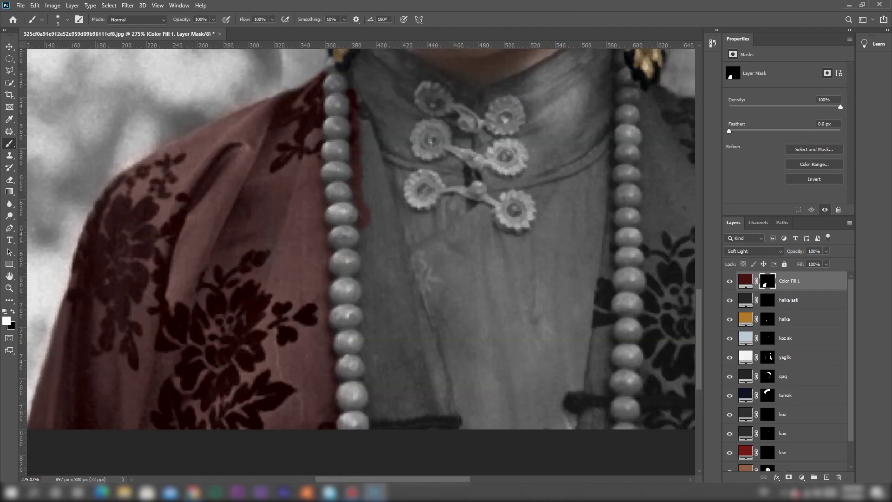
scroll(368, 248, "down", 2)
left_click_drag(368, 249, 369, 281)
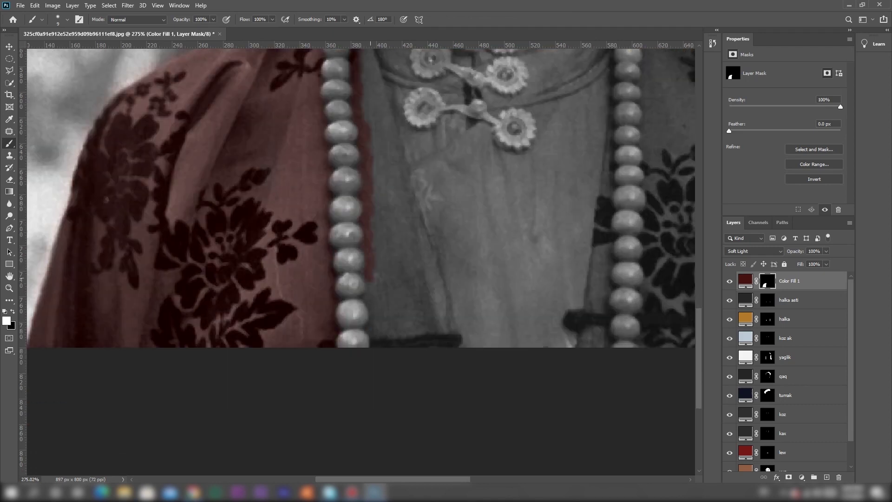
mouse_move(370, 329)
left_mouse_down()
mouse_move(450, 344)
mouse_move(447, 312)
mouse_move(421, 320)
left_mouse_up()
scroll(418, 316, "up", 4)
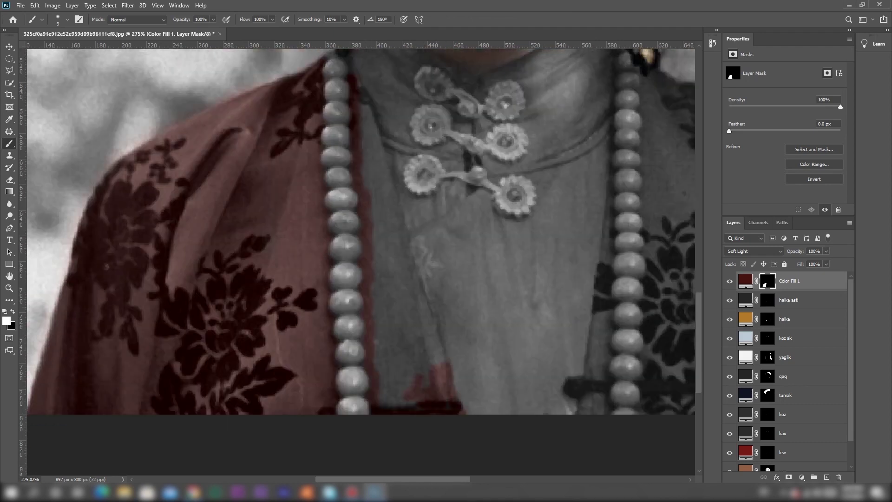
Fill in the left lapel between the bead strand and the blouse with a 3 px and then a 10 px brush
right_click(352, 149)
type("1")
key("Return")
type("3")
key("Return")
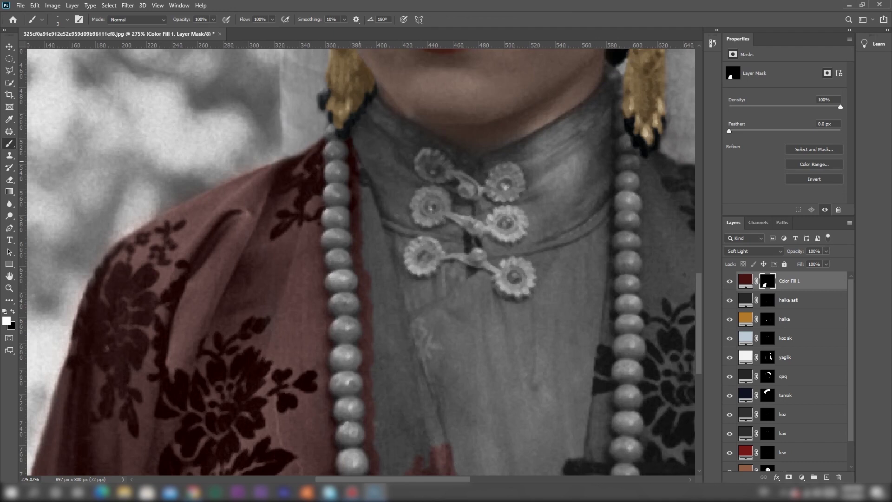
right_click(368, 203)
type("10")
key("Return")
mouse_move(370, 198)
left_mouse_down()
mouse_move(367, 251)
mouse_move(394, 383)
mouse_move(442, 437)
mouse_move(403, 411)
mouse_move(395, 465)
mouse_move(389, 418)
left_mouse_up()
Paint the coat edge along the inner side of the right bead strand with a 3 px brush
key("space")
mouse_move(601, 230)
left_mouse_down()
mouse_move(600, 208)
mouse_move(337, 186)
mouse_move(381, 205)
left_mouse_up()
right_click(357, 200)
type("3")
key("Return")
key("ctrl+space")
left_click(347, 112)
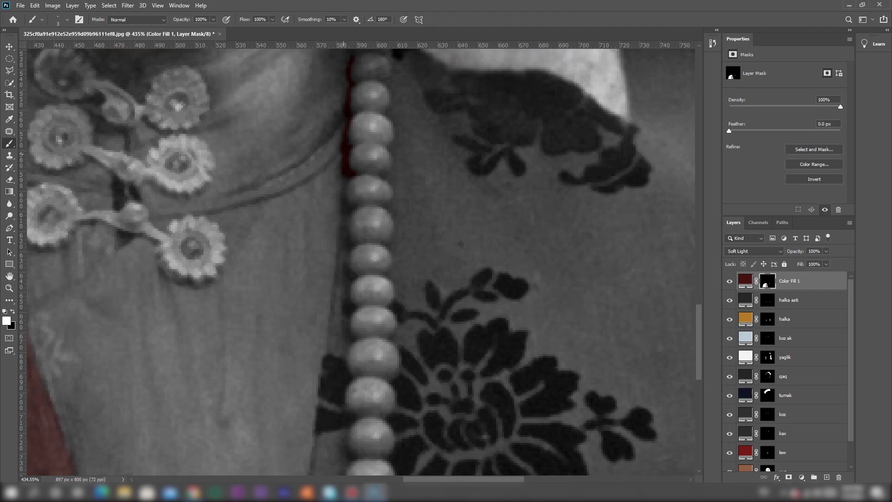
scroll(358, 260, "down", 3)
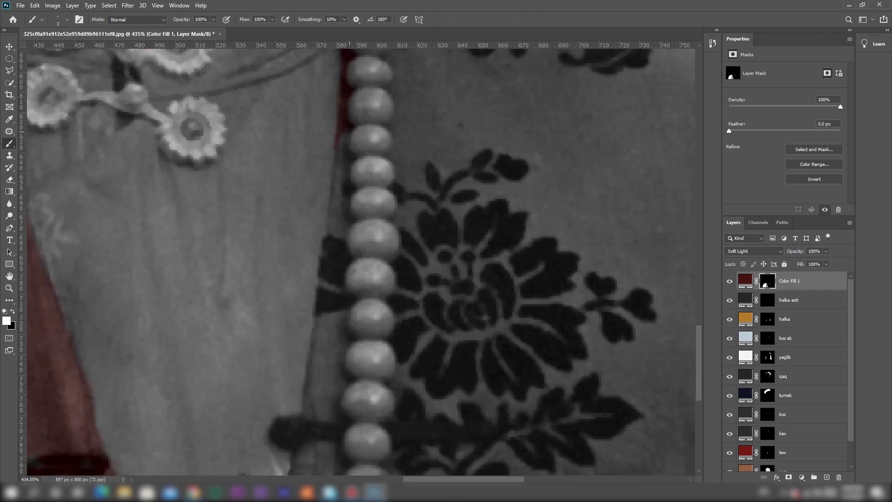
scroll(353, 260, "down", 3)
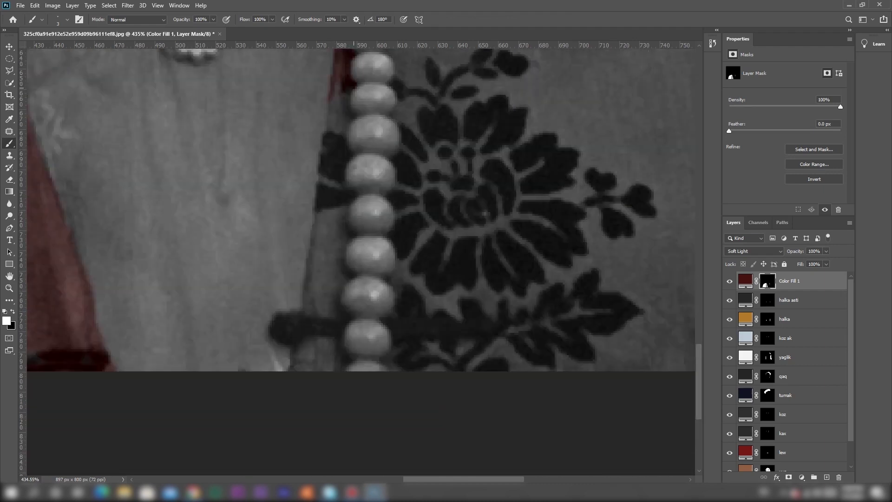
scroll(358, 209, "down", 2)
left_click_drag(341, 257, 351, 271)
Fill the lower right lapel between the blouse and the beads with a 7 px brush
scroll(349, 270, "down", 3)
left_click_drag(346, 196, 304, 228)
right_click(345, 201)
left_click_drag(395, 224, 398, 225)
mouse_move(304, 199)
left_mouse_down()
mouse_move(321, 186)
mouse_move(333, 214)
left_mouse_up()
right_click(321, 178)
key("Escape")
scroll(353, 209, "up", 5)
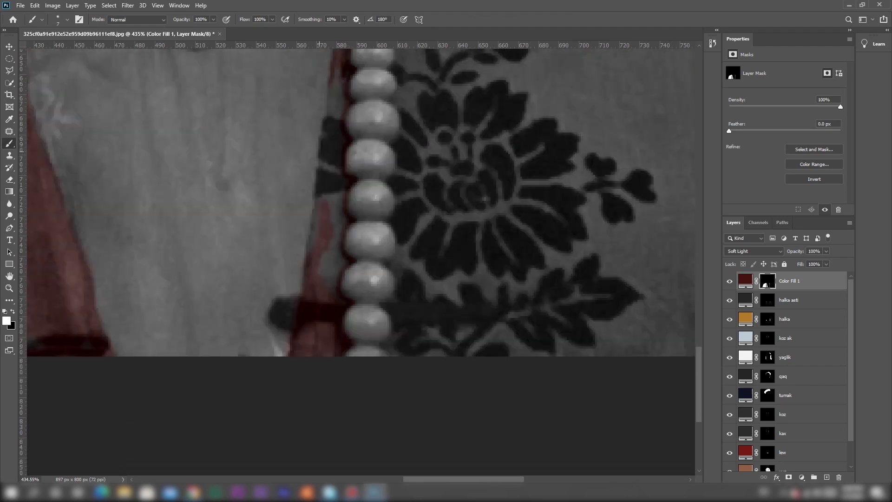
left_click_drag(330, 124, 335, 288)
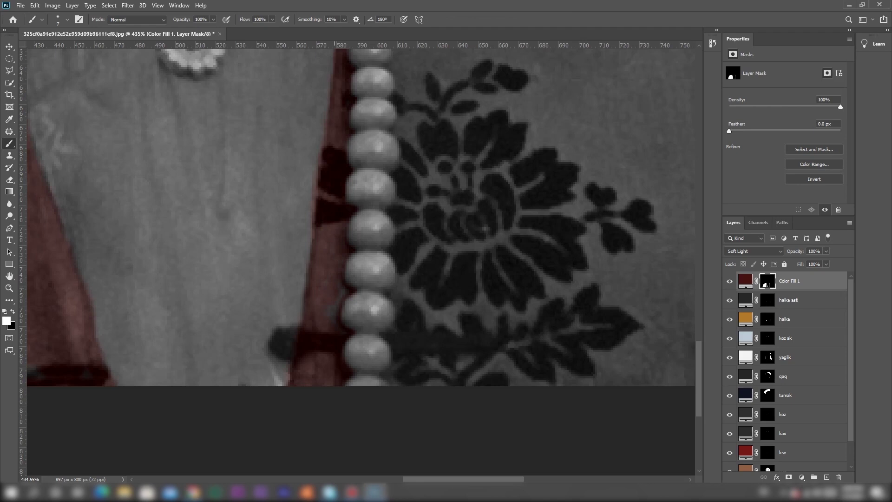
Paint the coat's right shoulder and the area along the outer side of the right bead strand
scroll(342, 294, "up", 8)
right_click(449, 179)
mouse_move(495, 203)
left_mouse_down()
mouse_move(513, 203)
mouse_move(503, 203)
left_mouse_up()
left_click(642, 344)
mouse_move(530, 197)
left_mouse_down()
mouse_move(534, 204)
mouse_move(450, 196)
mouse_move(548, 386)
left_mouse_up()
right_click(459, 344)
left_click_drag(515, 354, 508, 355)
left_click_drag(436, 163, 407, 158)
left_click_drag(397, 210, 400, 277)
scroll(401, 278, "down", 4)
left_click_drag(399, 151, 410, 292)
scroll(410, 292, "down", 2)
mouse_move(411, 209)
left_mouse_down()
mouse_move(444, 180)
mouse_move(402, 266)
mouse_move(402, 253)
mouse_move(402, 341)
mouse_move(497, 366)
left_mouse_up()
Fill the rest of the coat's right front and sleeve with a larger 37 px brush
scroll(402, 266, "down", 2)
key("]")
key("]")
key("]")
left_click_drag(492, 111, 511, 288)
mouse_move(511, 288)
left_mouse_down()
mouse_move(650, 358)
mouse_move(418, 279)
mouse_move(464, 279)
left_mouse_up()
left_click(9, 144)
mouse_move(515, 158)
left_mouse_down()
mouse_move(562, 237)
mouse_move(493, 348)
mouse_move(607, 328)
mouse_move(580, 374)
left_mouse_up()
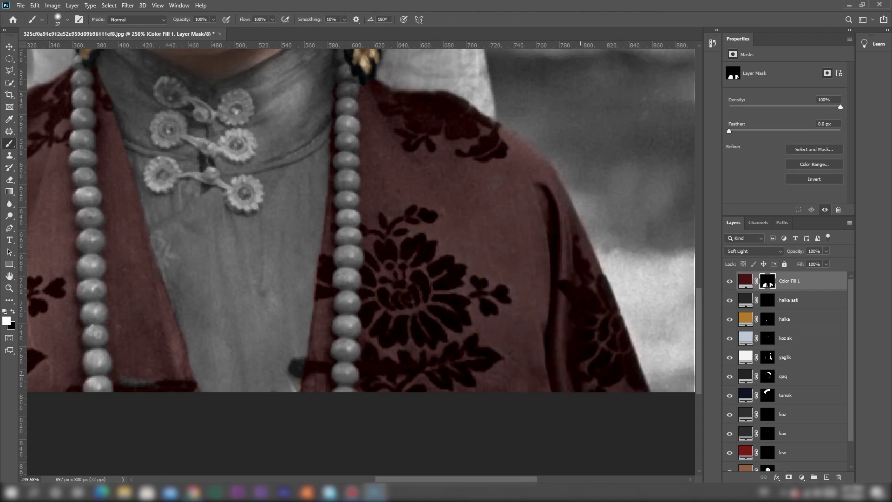
Recolour the coat fill to a dark maroon
key("ctrl+0")
double_click(745, 281)
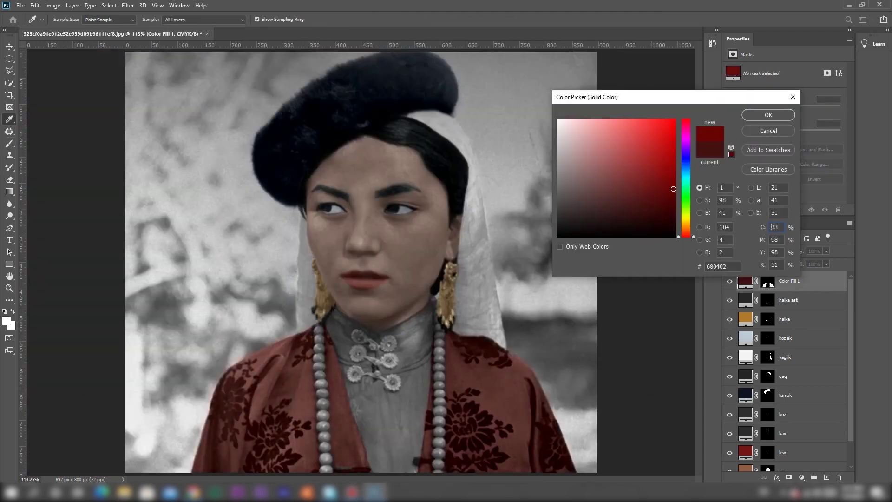
left_click_drag(641, 196, 662, 212)
left_click(768, 115)
Try several blend modes on the coat fill and set it to Overlay
left_click(753, 251)
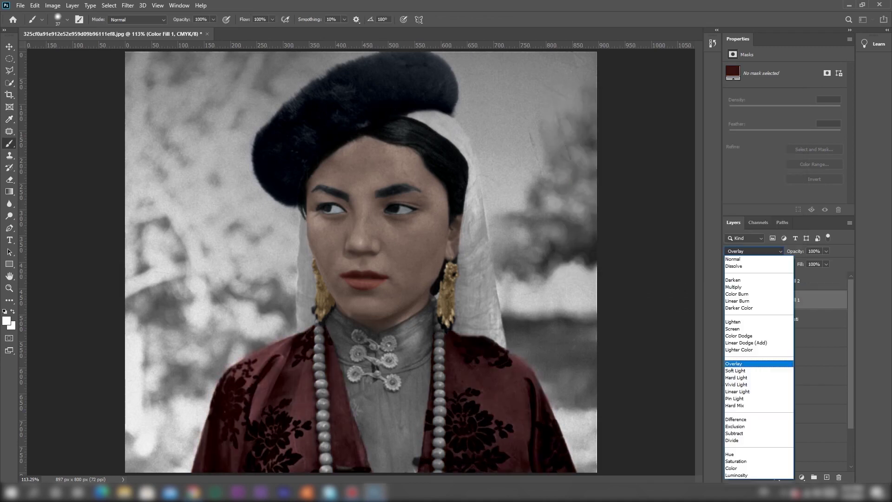
key("Up")
key("Up")
key("Up")
key("Up")
key("Up")
key("Up")
key("Up")
key("Up")
key("Up")
key("Up")
key("Up")
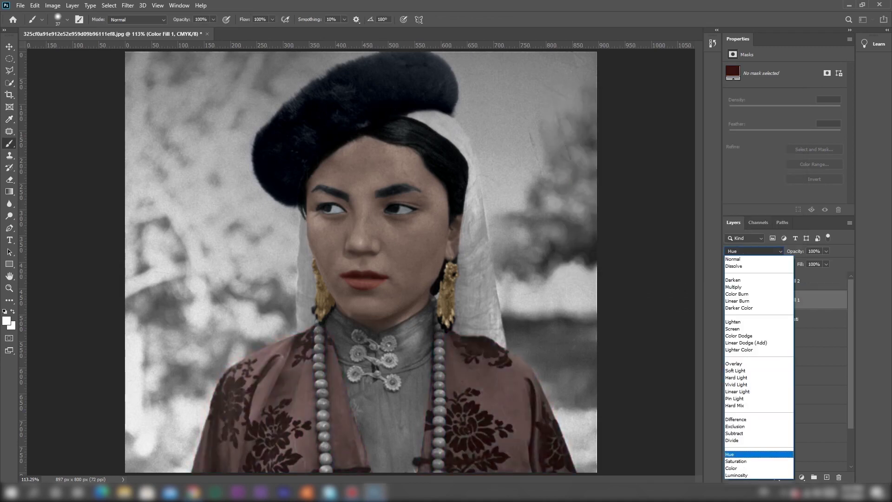
key("Up")
key("Up")
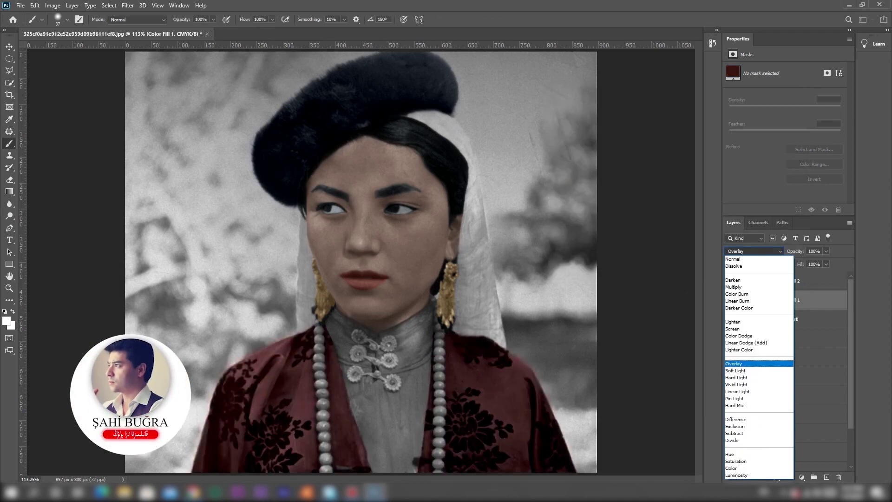
key("Return")
left_click_drag(307, 371, 495, 472)
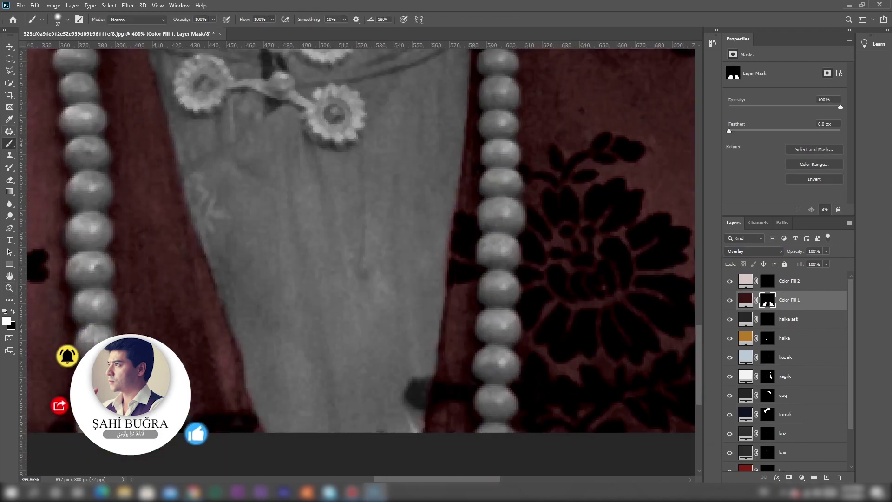
right_click(461, 395)
left_click_drag(483, 349, 475, 349)
key("ctrl+0")
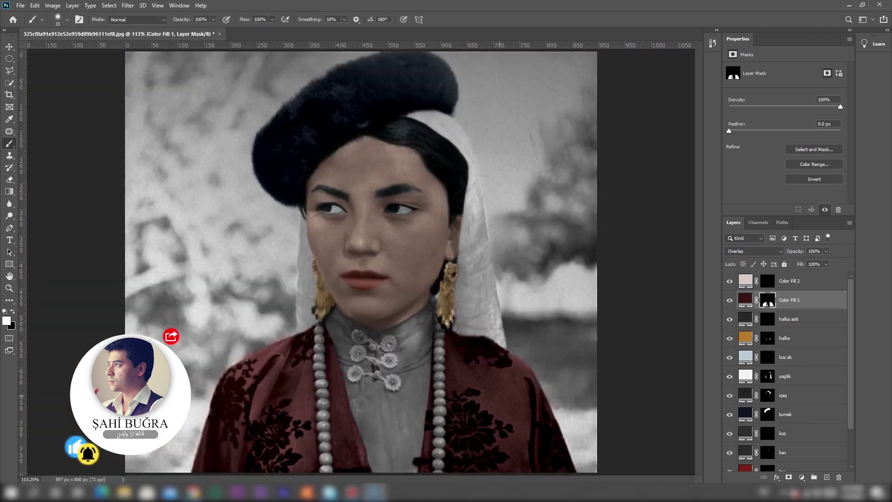
Set the coat fill's blend mode to Saturation and change its colour to a brighter red
left_click(745, 300)
left_click(753, 251)
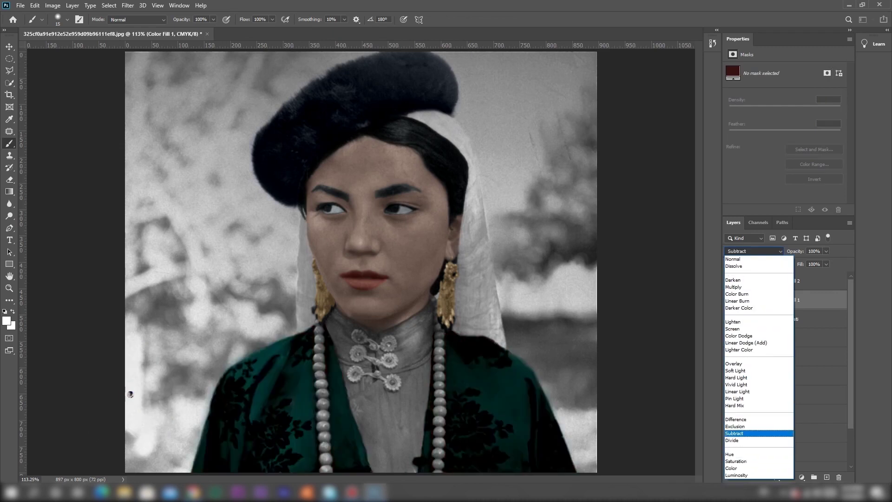
left_click(739, 460)
double_click(745, 299)
double_click(745, 299)
left_click(667, 181)
left_click(768, 116)
Touch up the edge of the yuz skin mask along the jaw and neck with a 7 px brush
left_click(767, 280)
left_click_drag(432, 306, 502, 307)
left_click(325, 339, "ctrl")
right_click(218, 371)
left_click_drag(266, 352, 263, 353)
left_click_drag(243, 386, 112, 292)
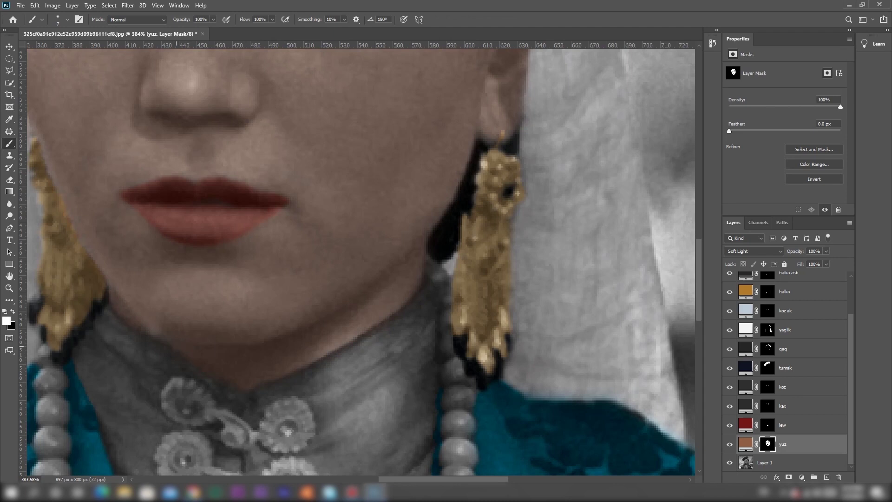
Paint the collar's right edge beside the beads on the pale pink fill's mask with a 7 px brush
left_click(449, 197, "ctrl")
mouse_move(432, 272)
left_mouse_down()
mouse_move(321, 367)
mouse_move(329, 375)
mouse_move(398, 324)
mouse_move(439, 279)
left_mouse_up()
scroll(436, 367, "down", 1)
left_click_drag(432, 335, 433, 364)
scroll(432, 363, "down", 3)
left_click_drag(431, 223, 420, 365)
Fill the blouse collar and its left edge with a larger brush on the pale pink fill's mask
right_click(423, 221)
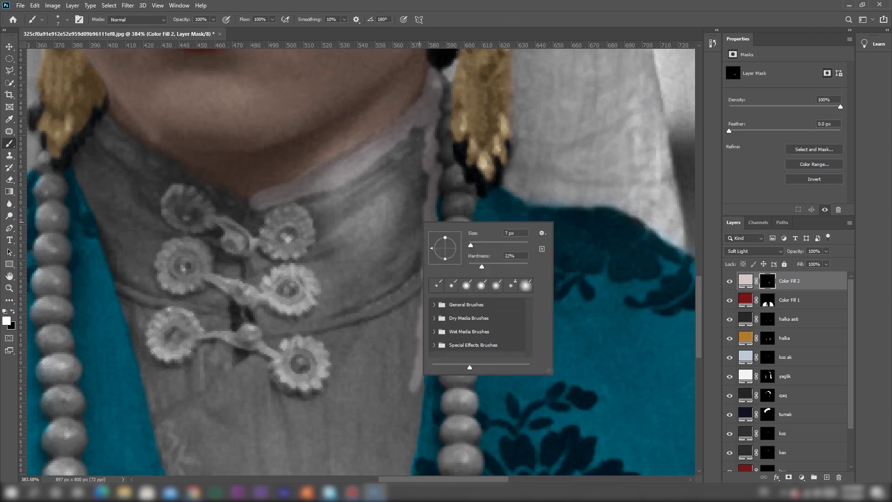
left_click_drag(469, 245, 481, 245)
left_click_drag(411, 169, 353, 232)
right_click(377, 203)
mouse_move(416, 137)
left_mouse_down()
mouse_move(413, 251)
mouse_move(358, 266)
mouse_move(320, 207)
mouse_move(333, 344)
mouse_move(252, 389)
mouse_move(403, 380)
mouse_move(402, 428)
left_mouse_up()
mouse_move(108, 180)
left_mouse_down()
mouse_move(115, 156)
mouse_move(155, 172)
mouse_move(111, 214)
mouse_move(135, 299)
left_mouse_up()
Paint the blouse below the flower buttons down to the hem on the pale pink fill's mask
mouse_move(162, 385)
left_mouse_down()
mouse_move(212, 381)
mouse_move(239, 365)
left_mouse_up()
scroll(233, 353, "down", 5)
mouse_move(189, 249)
left_mouse_down()
mouse_move(236, 389)
mouse_move(368, 421)
mouse_move(275, 289)
left_mouse_up()
mouse_move(400, 220)
left_mouse_down()
mouse_move(387, 330)
mouse_move(307, 212)
mouse_move(260, 302)
mouse_move(332, 378)
left_mouse_up()
scroll(241, 140, "up", 4)
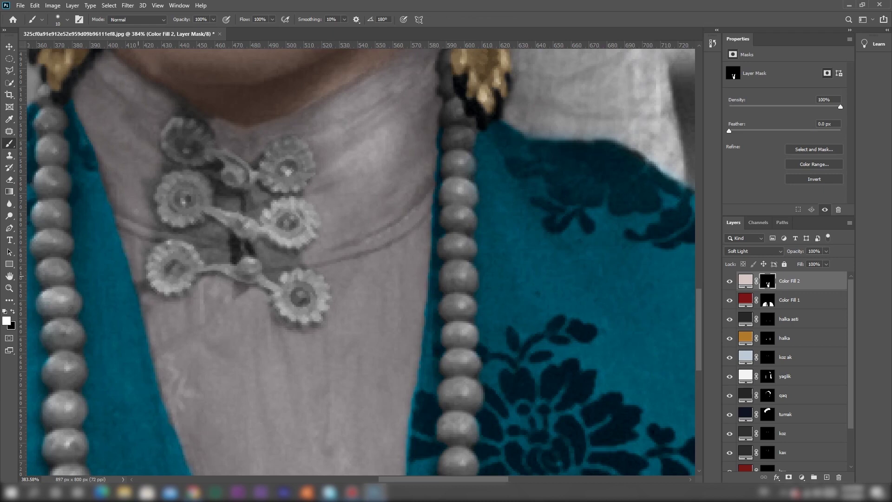
Paint the blouse fabric between the flower buttons, undoing a stray stroke and reducing the brush to 6 px
mouse_move(216, 231)
left_mouse_down()
mouse_move(246, 251)
mouse_move(307, 267)
left_mouse_up()
mouse_move(219, 190)
left_mouse_down()
mouse_move(264, 201)
mouse_move(254, 162)
left_mouse_up()
left_click_drag(174, 101, 212, 120)
key("ctrl+z")
right_click(216, 119)
scroll(186, 114, "up", 3)
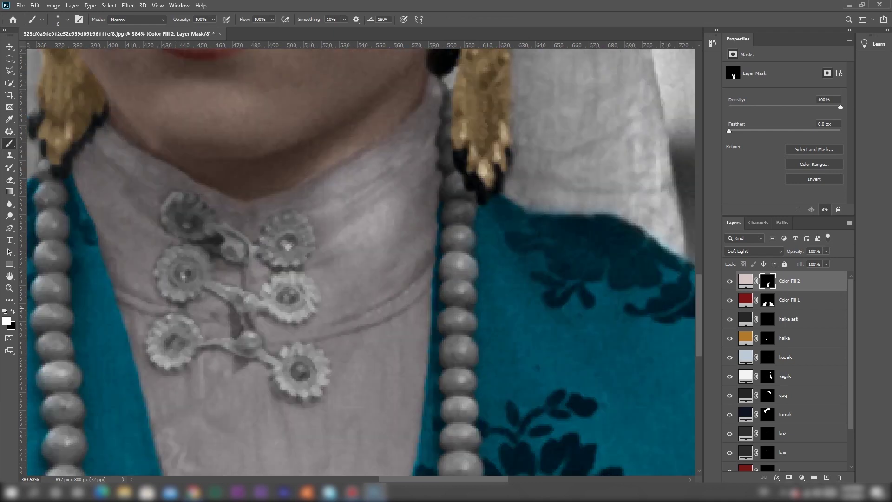
Refine the coat mask along the inner side of the right bead strand with a 3 px brush
left_click(767, 300)
right_click(446, 225)
type("3")
key("Return")
left_click_drag(431, 274, 436, 216)
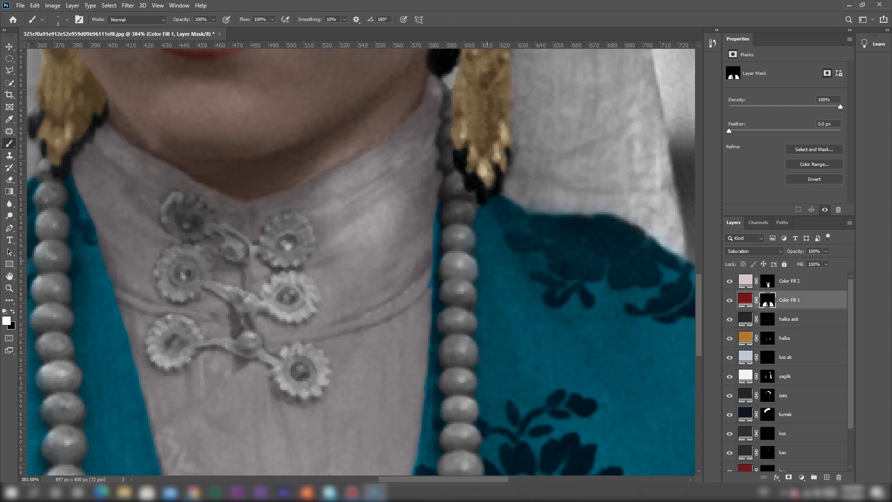
Paint the three right-hand flower buttons gold on the halka mask with a 23 px brush
scroll(431, 282, "up", 2)
key("alt+bracketright")
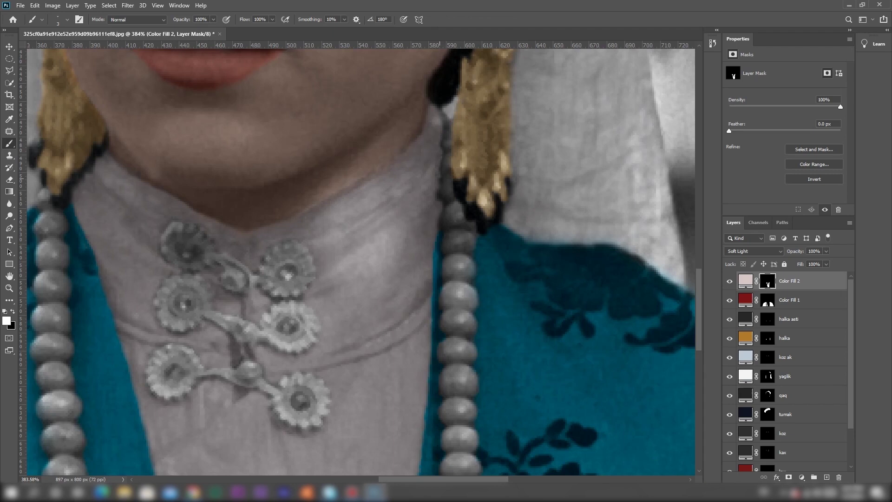
key("alt+bracketleft")
key("alt+bracketleft")
key("alt+bracketleft")
left_click(767, 338)
right_click(309, 328)
type("23")
key("Return")
left_click_drag(283, 325, 296, 331)
left_click_drag(277, 265, 292, 257)
left_click(302, 397)
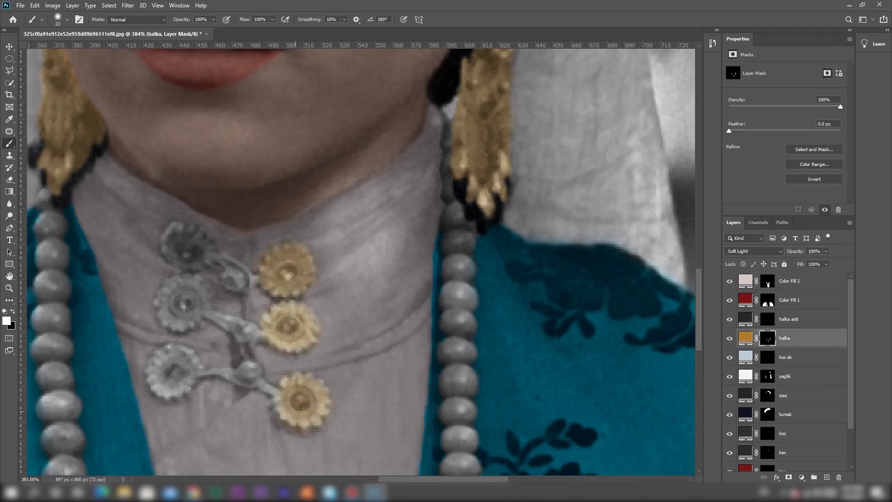
Paint the three left-hand flower buttons gold on the halka mask
scroll(302, 397, "up", 3)
left_click(196, 296)
left_click(182, 334)
left_click(181, 358)
left_click(173, 412)
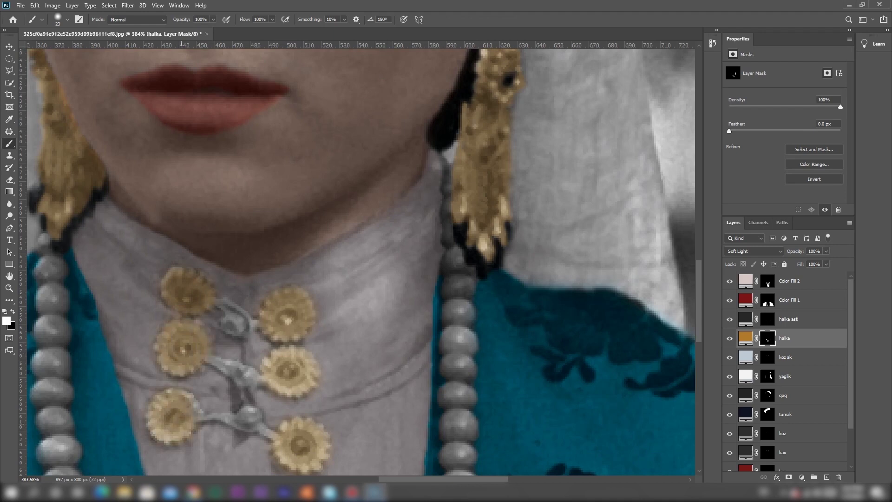
Paint the fastening loops between the flower buttons gold with a 7 px brush on the halka mask
key("ctrl+0")
key("z")
left_click_drag(384, 351, 462, 349)
key("b")
right_click(339, 328)
left_click_drag(391, 353, 388, 353)
left_click_drag(322, 308, 363, 336)
left_click_drag(304, 337, 319, 334)
left_click_drag(305, 377, 346, 414)
left_click_drag(301, 451, 366, 464)
Add a white solid-colour fill, place it above all other layers and invert its mask to hide it
left_click(801, 477)
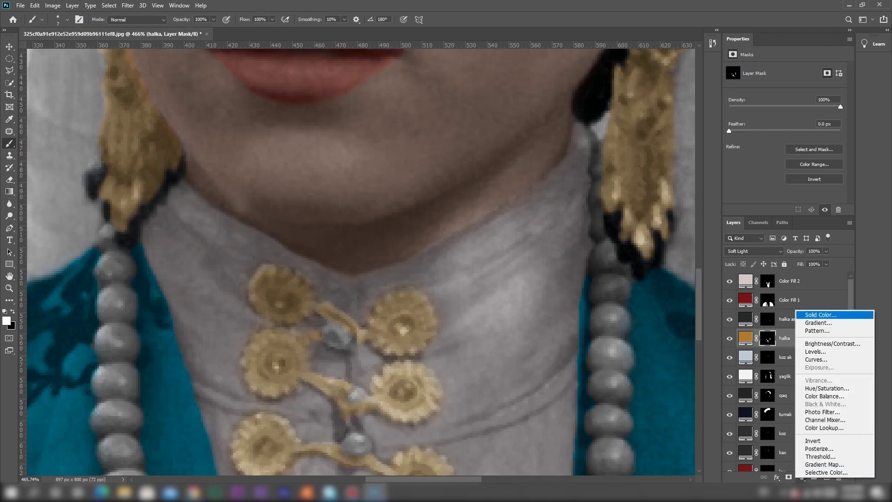
left_click(817, 313)
left_click(768, 115)
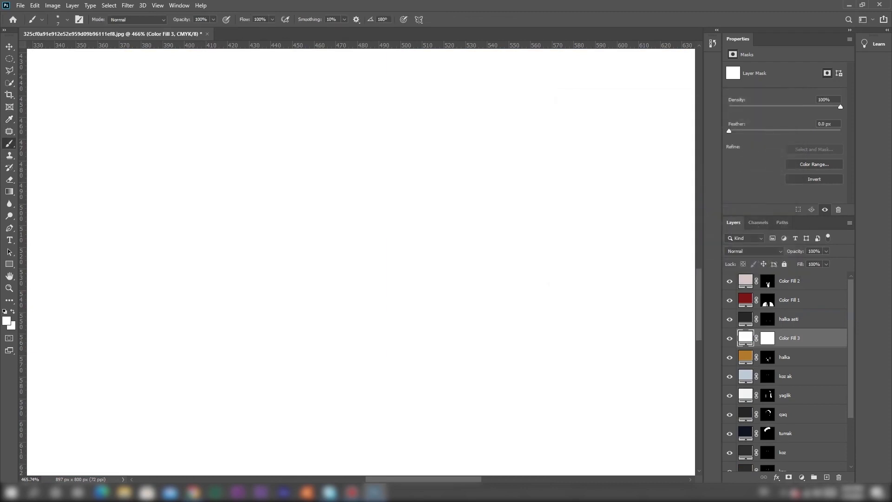
left_click_drag(767, 337, 767, 279)
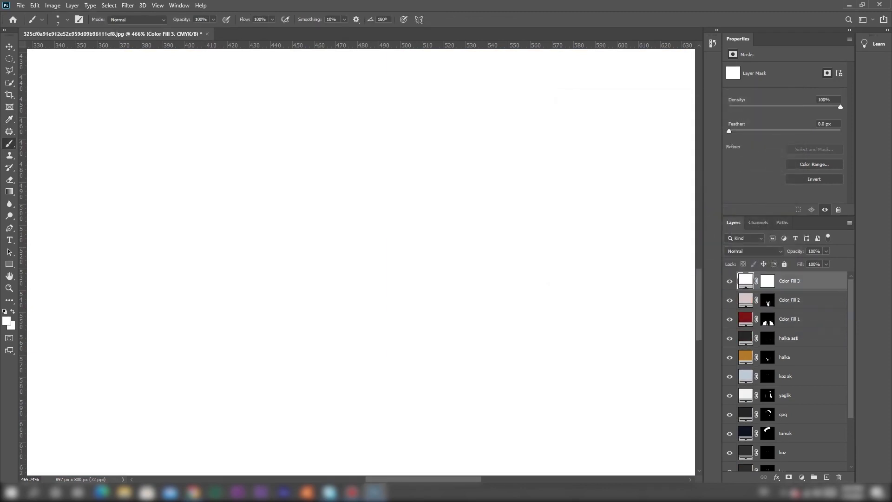
left_click(767, 281)
key("ctrl+i")
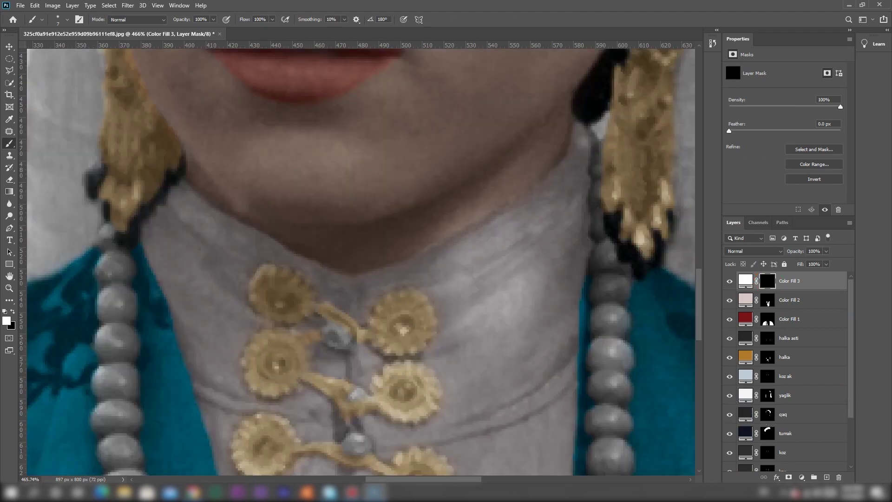
Set Color Fill 3 to Soft Light blending and paint the three small round studs between the flower buttons white on its mask
left_click(754, 251)
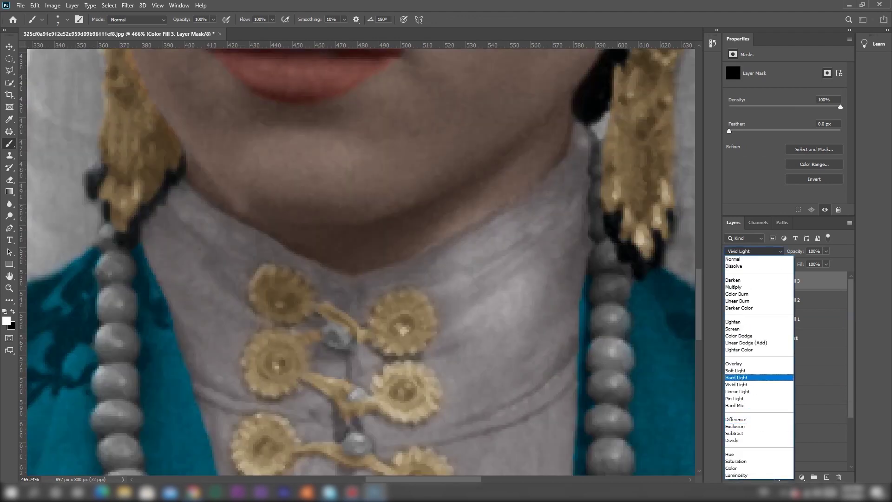
left_click(736, 370)
mouse_move(338, 334)
left_mouse_down()
mouse_move(330, 332)
mouse_move(343, 341)
left_mouse_up()
left_click_drag(357, 393, 352, 397)
left_click_drag(358, 443, 361, 447)
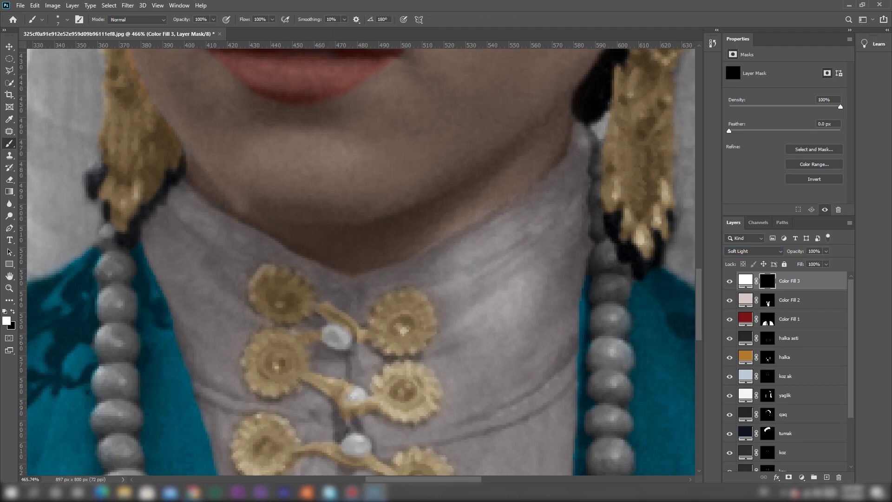
left_click(753, 251)
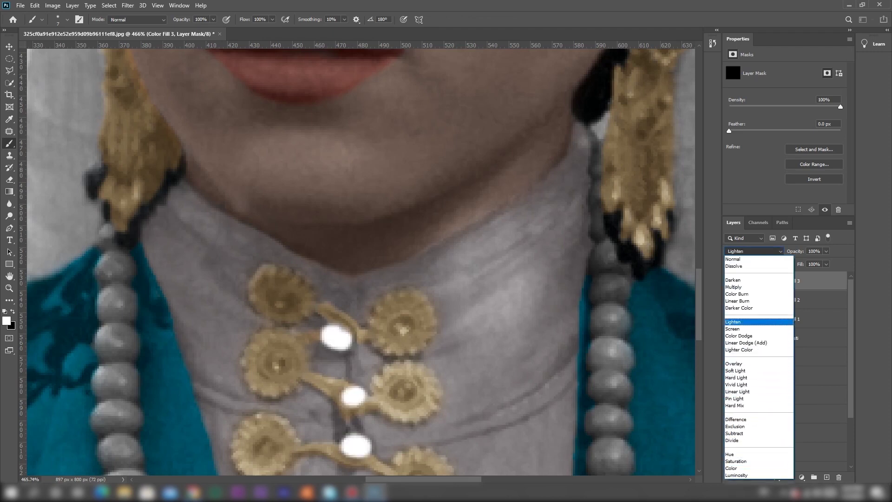
left_click(736, 371)
key("v")
key("ctrl+0")
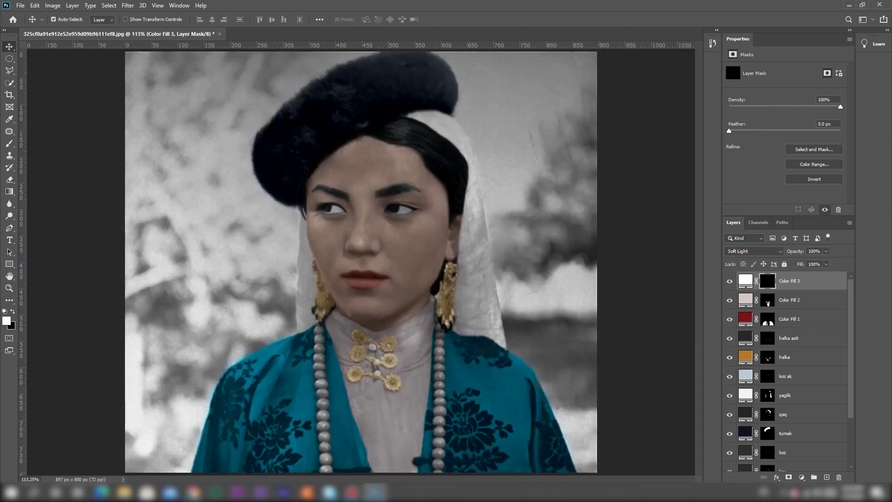
Recolour the blouse fill Color Fill 2 to white and the headscarf fill yaglik to pure white ffffff
double_click(745, 300)
left_click_drag(563, 126, 557, 118)
left_click(768, 115)
double_click(745, 394)
left_click(558, 119)
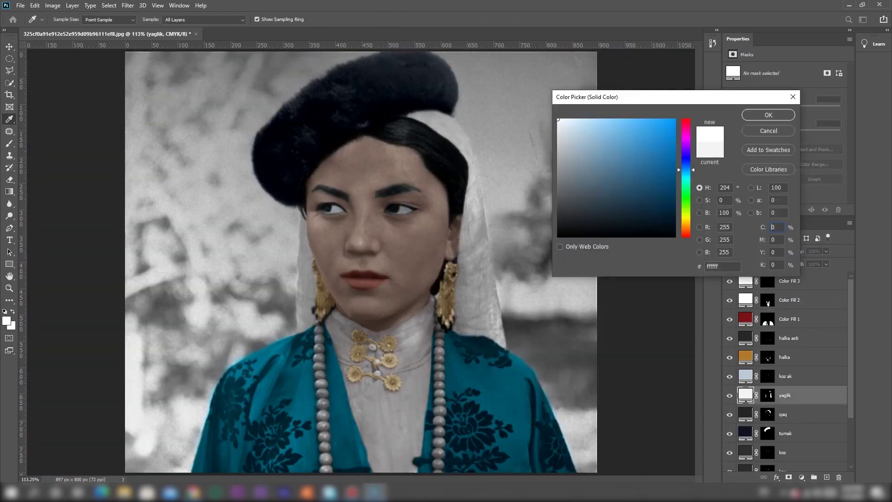
left_click(767, 114)
Clean up the yaglik mask along the headscarf's outer right edge, hiding the spill and restoring the missed spots
left_click(767, 395)
key("b")
key("ctrl+space")
left_click_drag(494, 228, 534, 227)
key("x")
left_click_drag(474, 208, 505, 417)
key("x")
left_click_drag(476, 229, 478, 255)
key("ctrl+0")
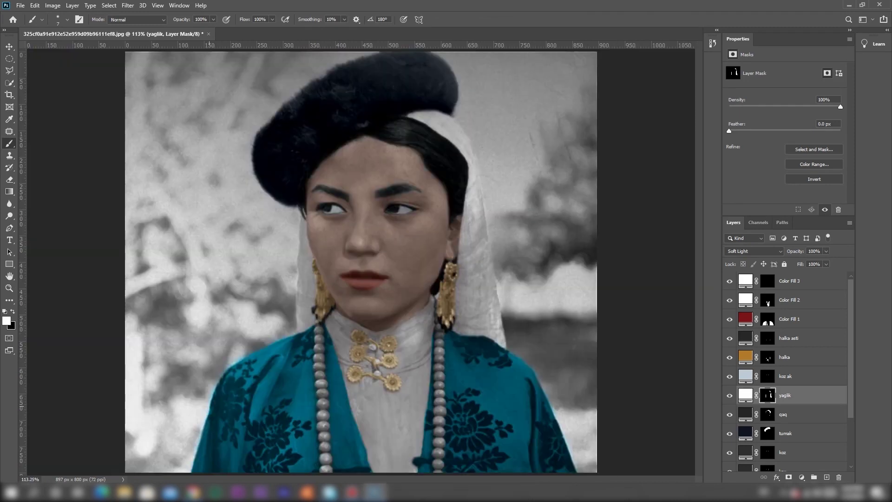
Change the lip fill lew to a darker red
scroll(785, 372, "down", 3)
double_click(744, 425)
mouse_move(635, 160)
left_mouse_down()
mouse_move(646, 199)
mouse_move(656, 195)
left_mouse_up()
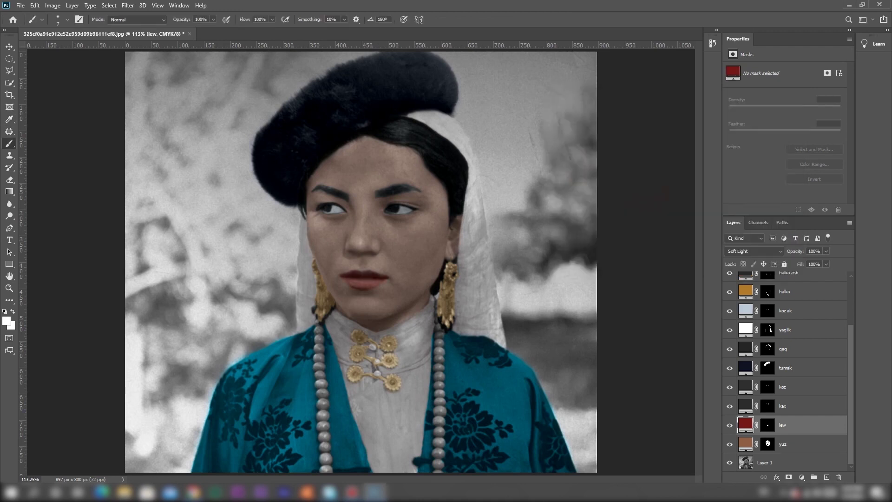
key("Return")
key("v")
Gather all colour fill layers into one group, duplicate Layer 1 and hide the original photo layer
scroll(806, 334, "up", 3)
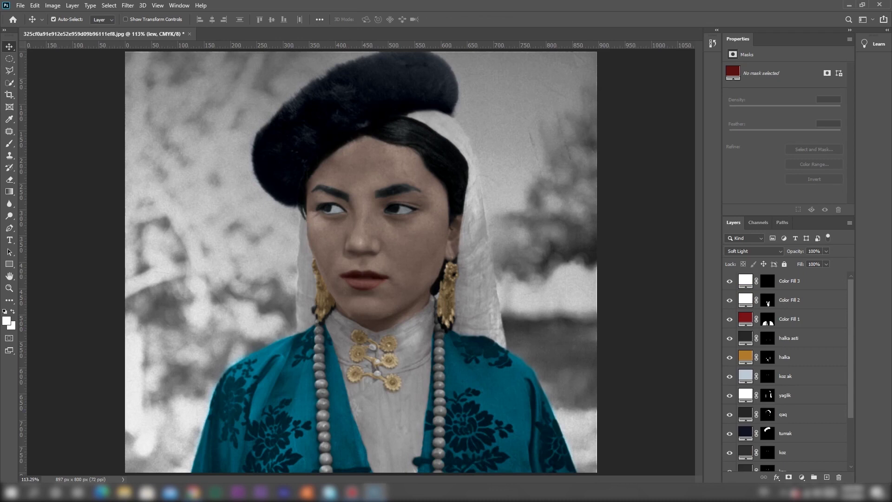
left_click(806, 281)
scroll(785, 372, "down", 3)
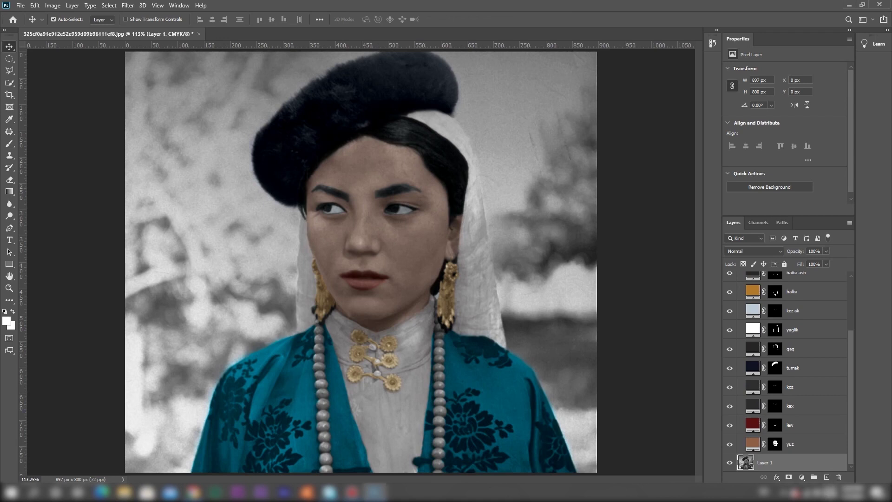
key("ctrl+j")
left_click(729, 463)
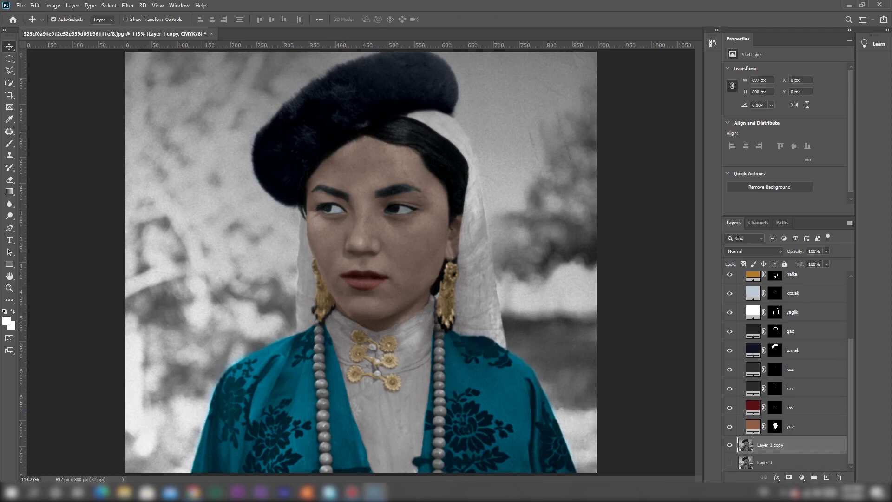
Convert all the colour fills together with Layer 1 copy into one smart object
scroll(784, 371, "up", 3)
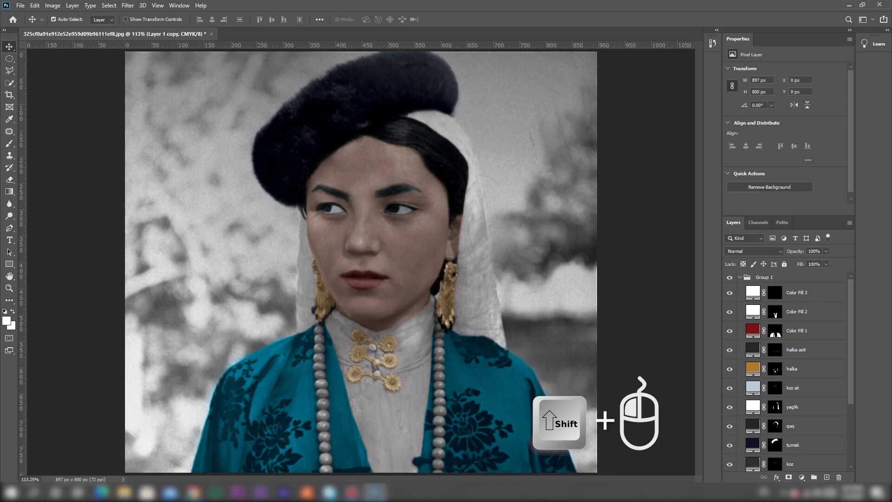
left_click(797, 292, "shift")
right_click(806, 293)
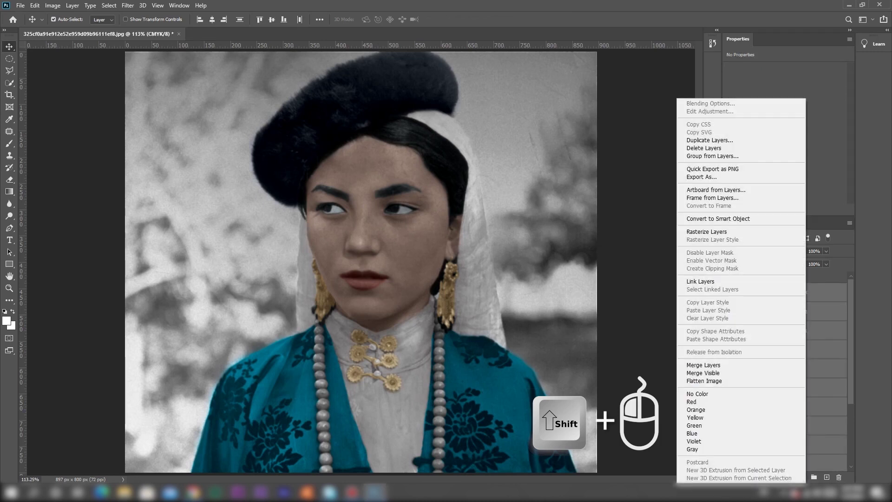
left_click(718, 219)
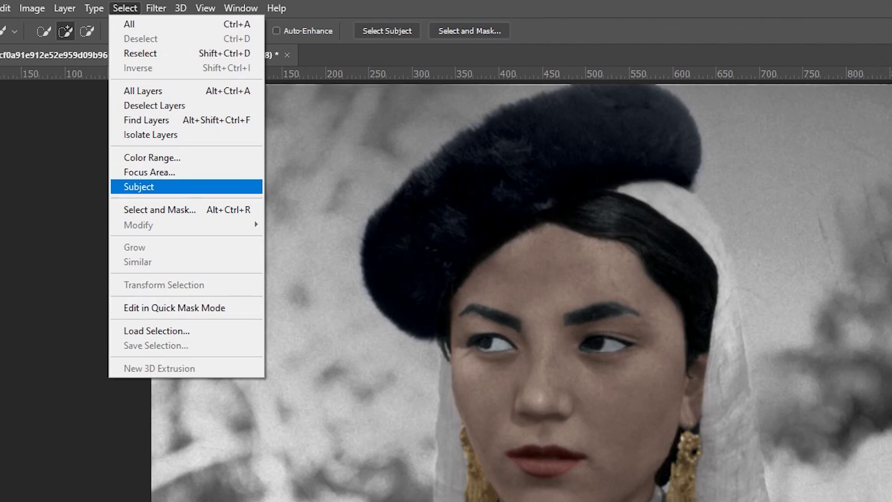
Select the woman with Select Subject and refine the selection so it includes the headscarf on both sides of the face
left_click(139, 187)
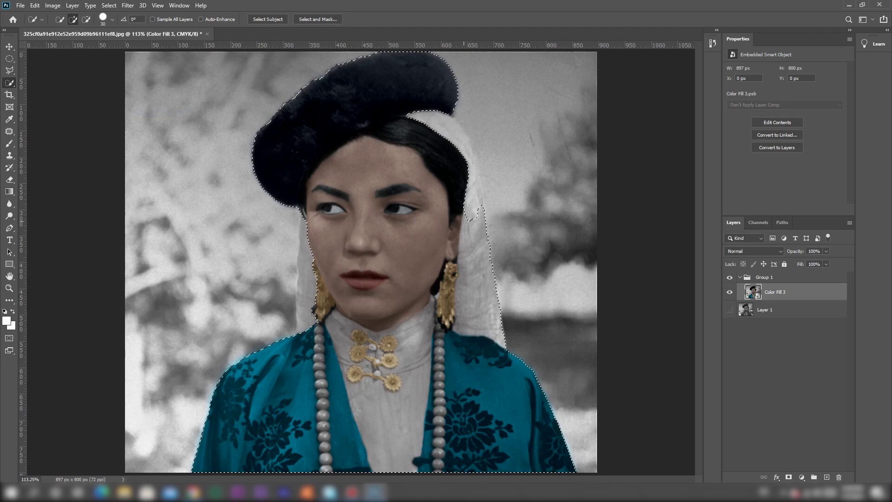
left_click_drag(430, 119, 449, 137)
left_click_drag(463, 161, 468, 179)
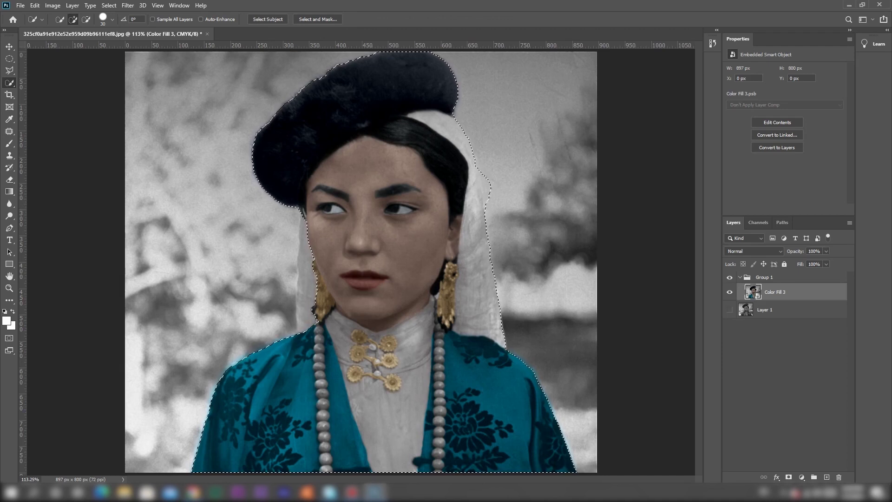
key("alt")
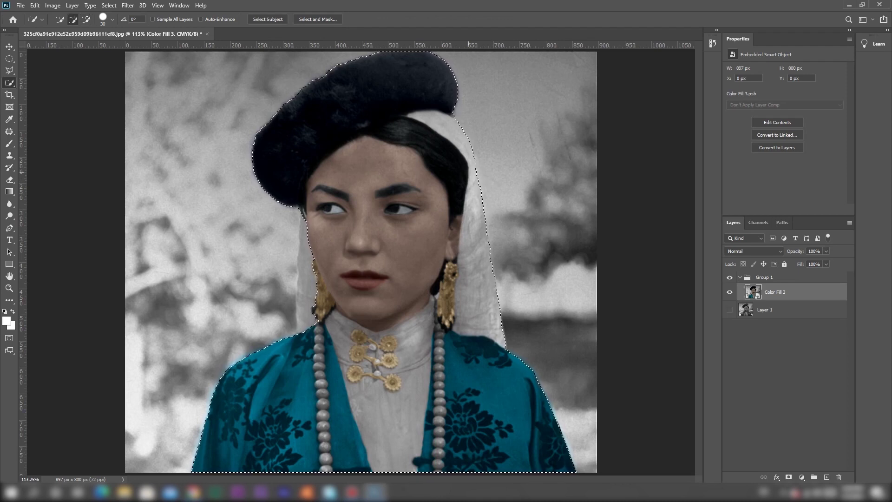
key("alt")
left_click_drag(309, 233, 313, 247)
key("alt")
Copy the selected woman to a new layer and toggle Color Fill 3 off and on to check the cutout
right_click(396, 182)
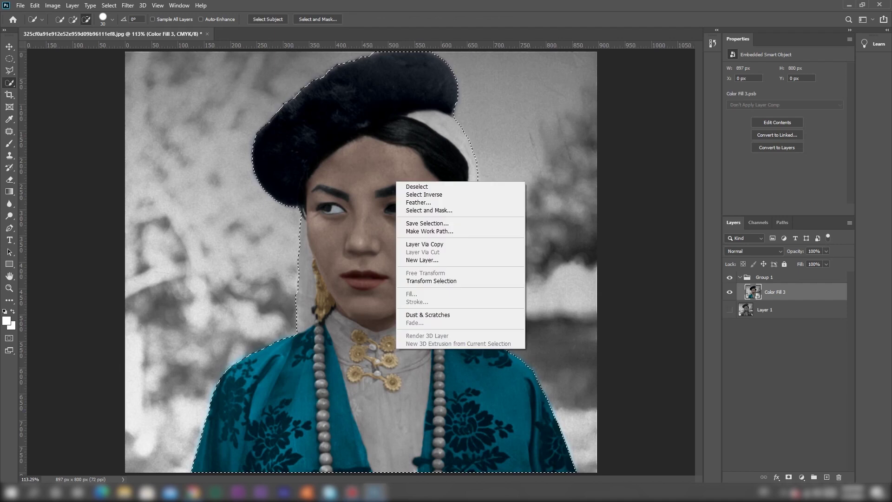
left_click(446, 244)
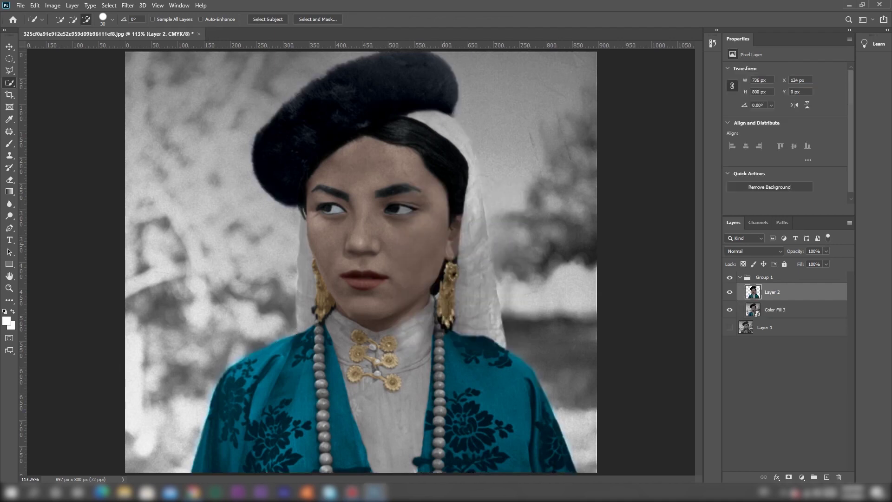
left_click(729, 310)
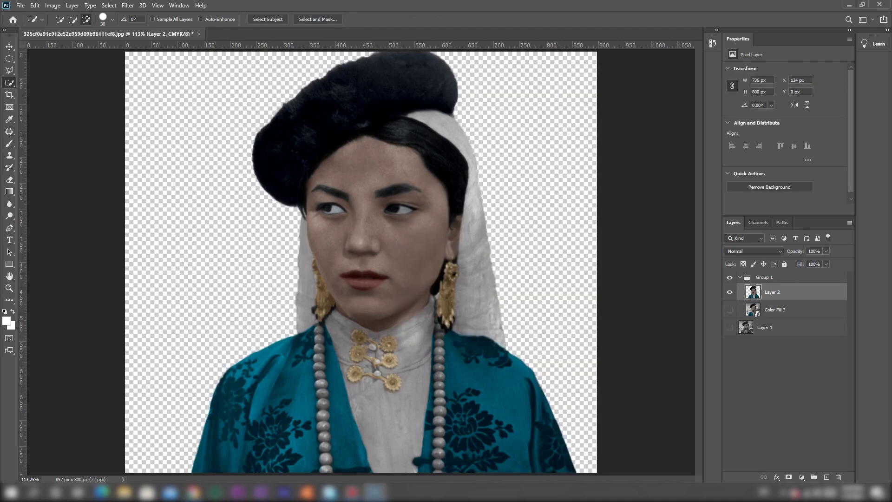
left_click(730, 310)
left_click(730, 309)
left_click(730, 310)
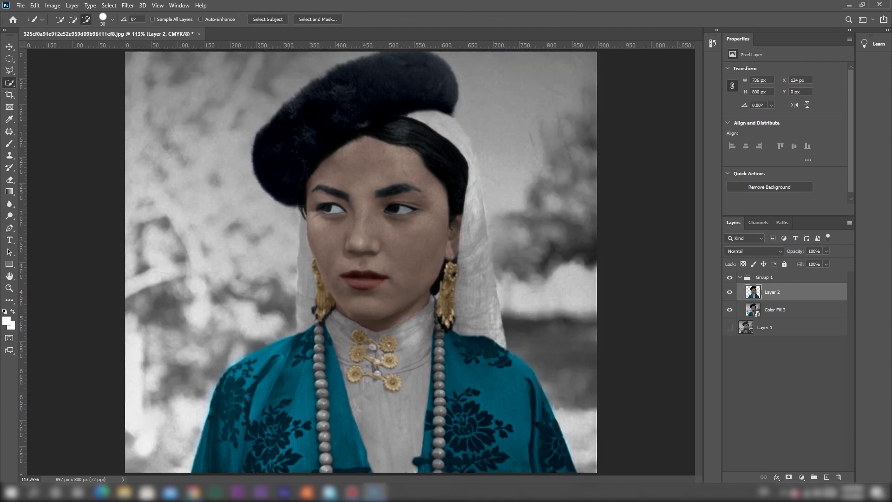
Hide Layer 2 and select the background around the woman on Color Fill 3, excluding the headscarf from the selection
left_click(780, 310)
left_click(729, 292)
left_click(73, 20)
left_click_drag(163, 84, 195, 125)
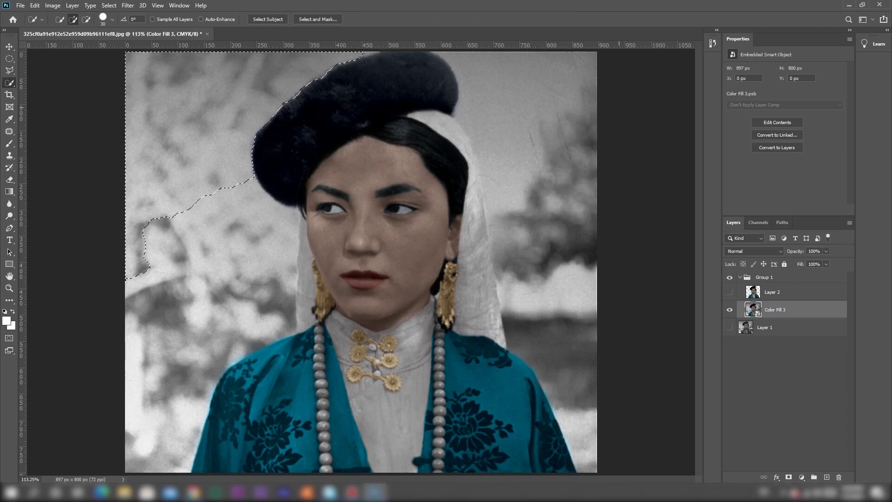
left_click(425, 117, "alt")
mouse_move(447, 117)
left_mouse_down()
mouse_move(474, 199)
mouse_move(485, 316)
left_mouse_up()
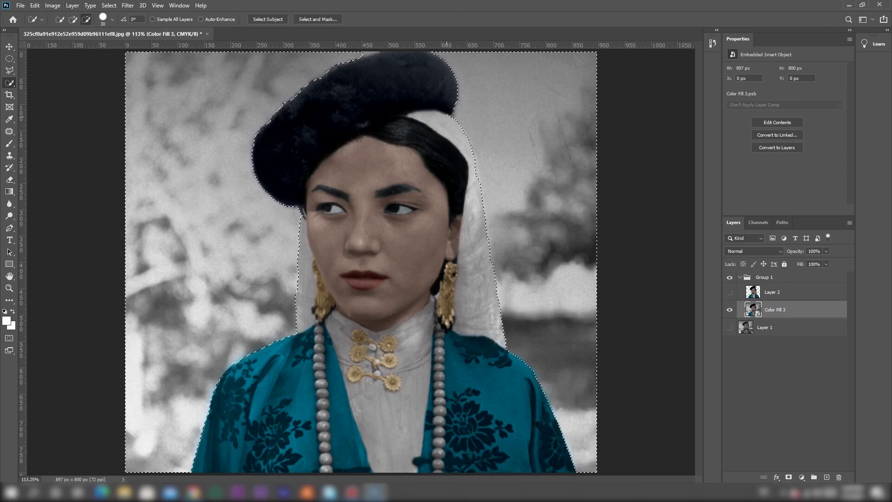
Copy the selected background to a new layer, hide Color Fill 3 and check the background layer's visibility
right_click(201, 228)
left_click(232, 302)
left_click(730, 328)
left_click(729, 292)
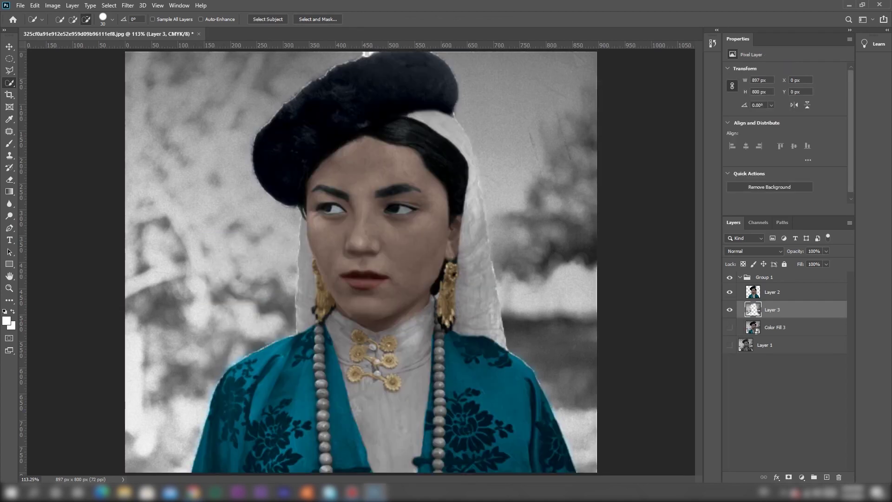
left_click(729, 309)
left_click(729, 309)
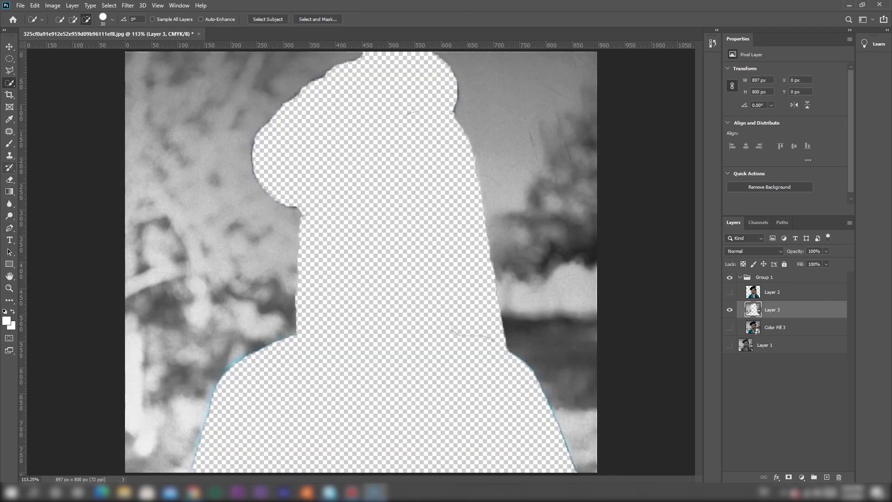
Clone background texture on Layer 3 into the left part of the empty silhouette with the Clone Stamp tool
key("s")
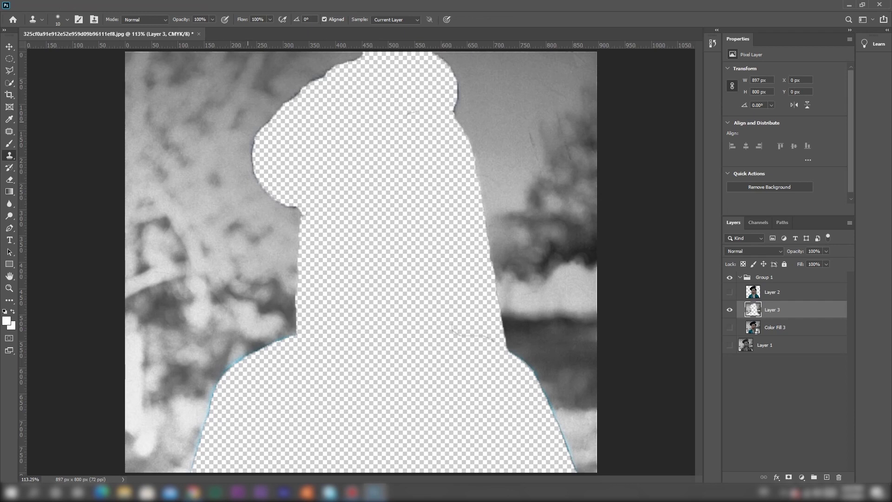
mouse_move(269, 124)
left_mouse_down()
mouse_move(311, 113)
mouse_move(323, 136)
mouse_move(298, 306)
left_mouse_up()
right_click(256, 113)
left_click(228, 163, "alt")
left_click_drag(282, 169, 290, 123)
mouse_move(279, 109)
left_mouse_down()
mouse_move(315, 81)
mouse_move(307, 133)
left_mouse_up()
Clone sky and foliage into the hat area, the right edge and the lower sides of the empty silhouette on Layer 3
left_click(271, 79, "alt")
left_click(483, 76, "alt")
mouse_move(448, 73)
left_mouse_down()
mouse_move(458, 62)
mouse_move(374, 57)
mouse_move(291, 68)
left_mouse_up()
left_click(487, 85, "alt")
left_click(524, 152, "alt")
mouse_move(448, 117)
left_mouse_down()
mouse_move(476, 195)
mouse_move(507, 353)
mouse_move(564, 458)
mouse_move(565, 418)
left_mouse_up()
mouse_move(304, 318)
left_mouse_down()
mouse_move(241, 358)
mouse_move(200, 465)
mouse_move(280, 161)
mouse_move(325, 223)
mouse_move(395, 121)
mouse_move(362, 218)
mouse_move(226, 447)
left_mouse_up()
left_click_drag(297, 468, 310, 419)
left_click_drag(532, 413, 550, 448)
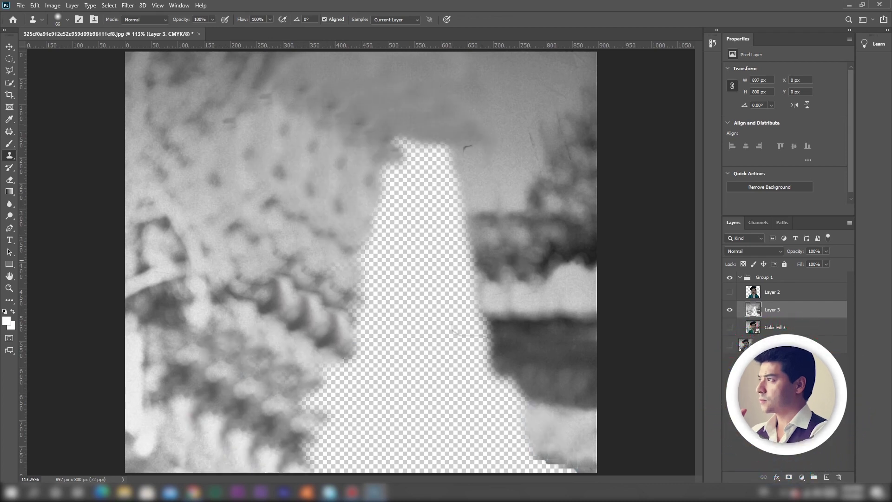
Scale up the whole Group 1 so that its background measures 977 × 872 px, and shift it left
key("v")
left_click(764, 277)
key("ctrl+t")
left_click_drag(158, 19, 163, 20)
left_click_drag(467, 281, 454, 281)
key("Return")
Show the woman's cutout Layer 2 and scale it down to 746 × 810 px
left_click(729, 293)
left_click(772, 292)
key("ctrl+t")
left_click_drag(158, 19, 155, 20)
key("Return")
Clone out the stray dark mark and the scratches in the upper right of Layer 3 with Layer 2 hidden, then show Layer 2 again
left_click(771, 309)
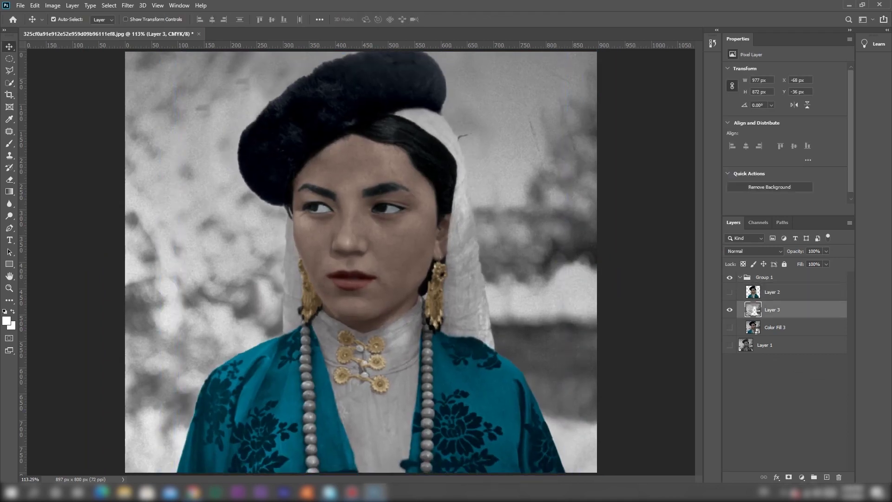
left_click(729, 292)
key("s")
left_click(465, 133)
left_click(524, 130, "alt")
left_click_drag(536, 128, 540, 145)
right_click(560, 110)
left_click(563, 133)
left_click(574, 151)
key("v")
left_click(729, 291)
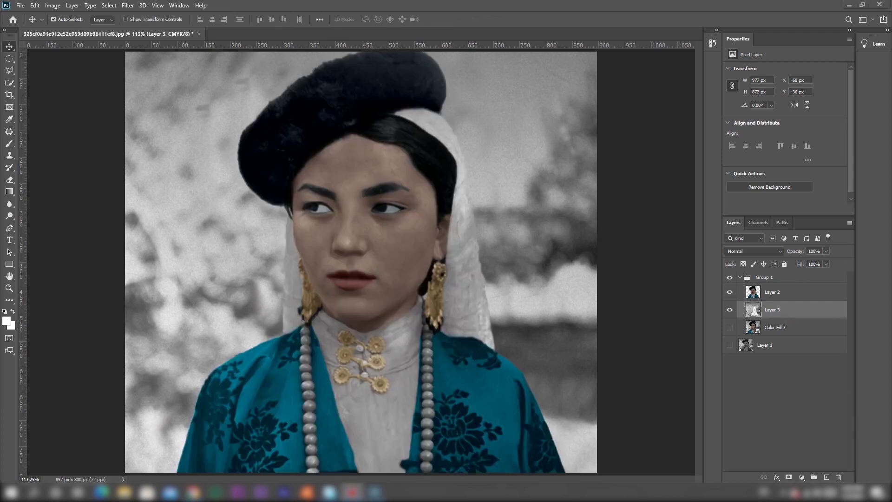
Place the forest image wp2995943 between Layer 2 and Layer 3 and enlarge it to 2356 × 1325 px, positioned at X -1157, Y -36
left_click_drag(650, 282, 360, 282)
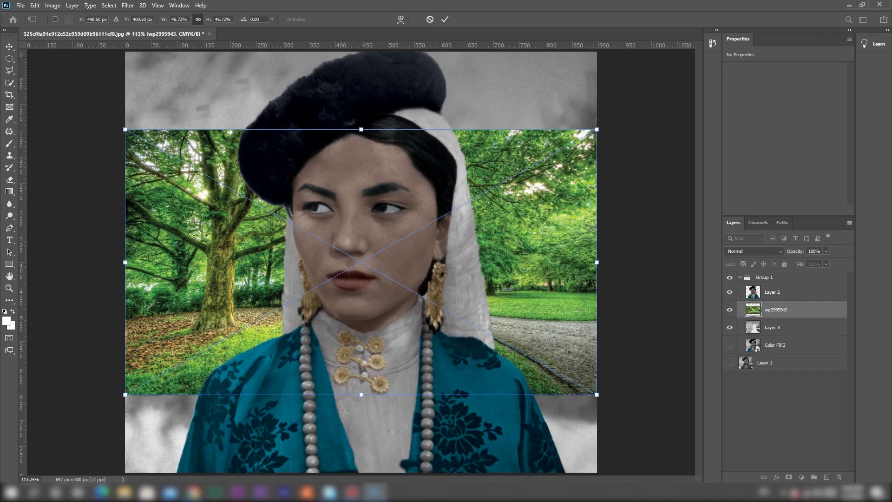
left_click_drag(164, 20, 201, 19)
left_click_drag(581, 233, 327, 327)
key("Return")
Apply a Gaussian Blur with a 2.6 pixel radius to the forest image
left_click(128, 5)
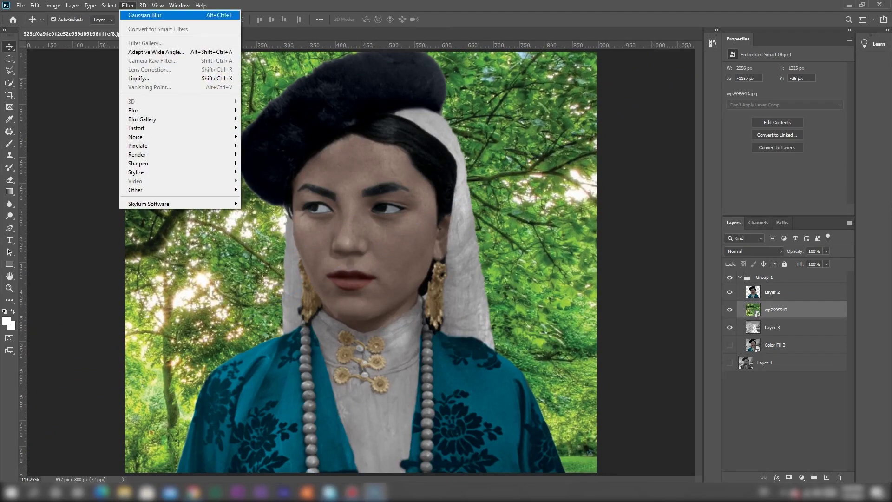
mouse_move(135, 110)
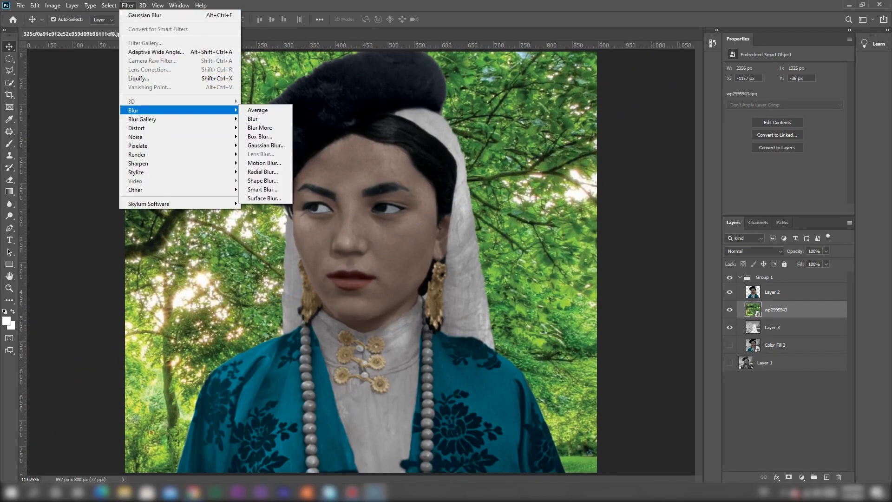
left_click(267, 145)
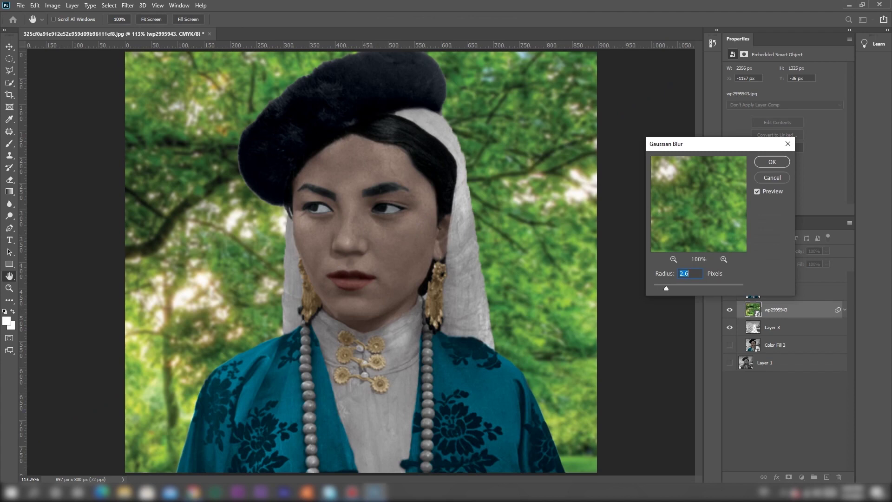
key("Return")
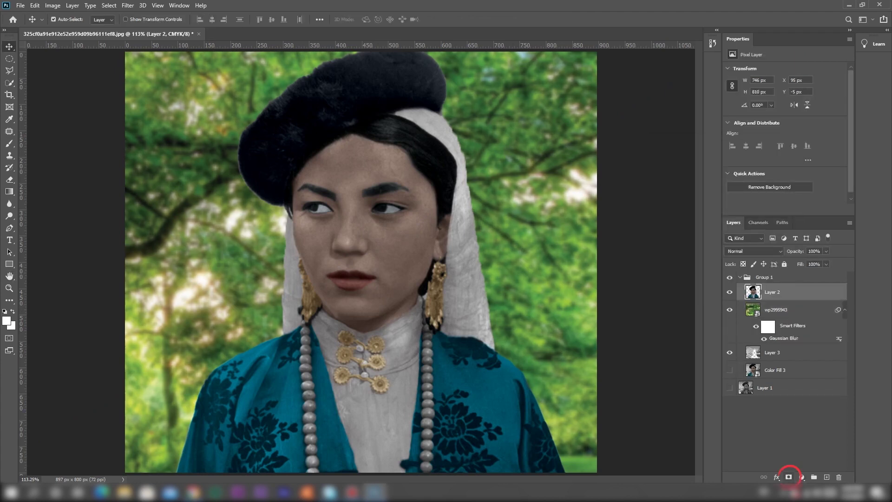
Add a layer mask to the cutout Layer 2 and ready a soft 61 px brush with adjusted hardness
left_click(788, 477)
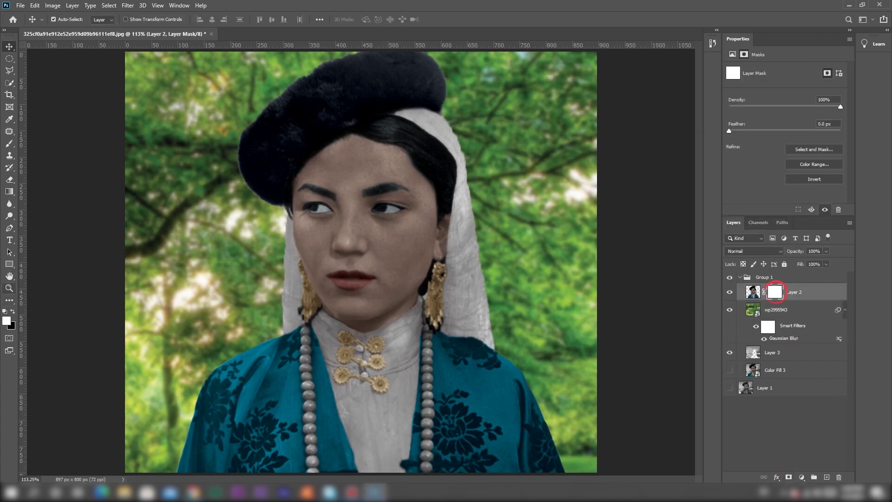
left_click(9, 203)
left_click(9, 143)
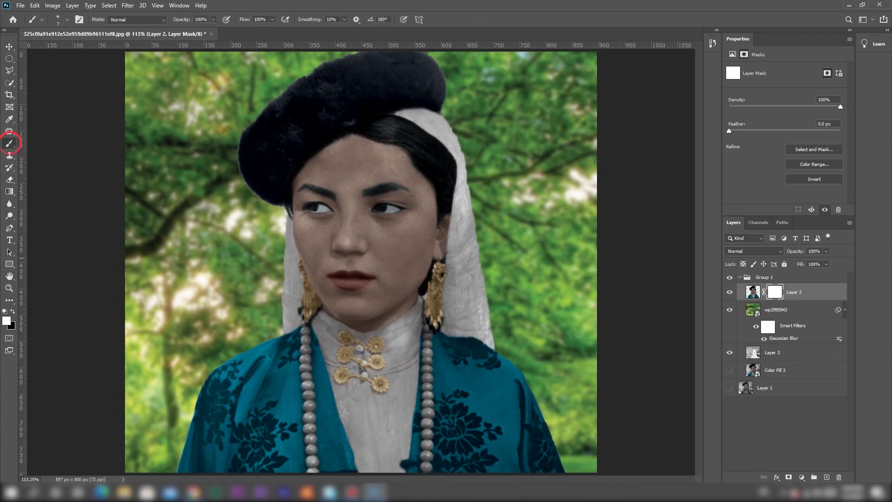
right_click(482, 171)
left_click(545, 193)
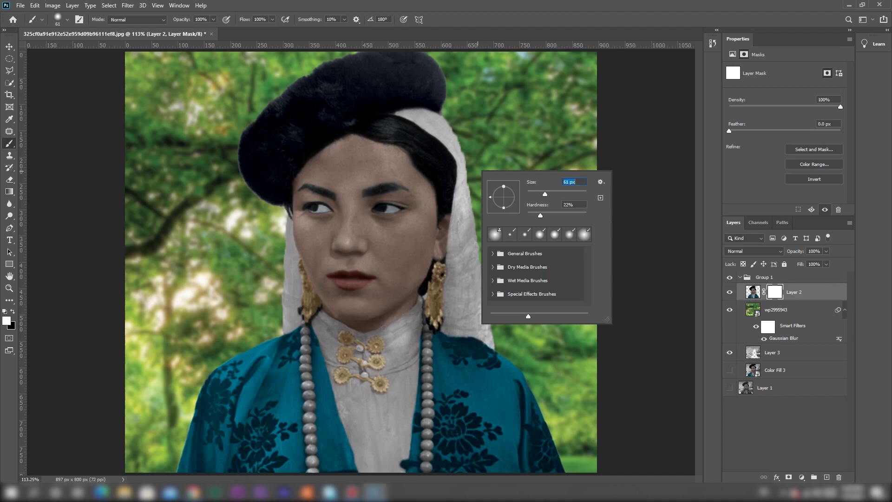
left_click_drag(540, 215, 558, 215)
key("Return")
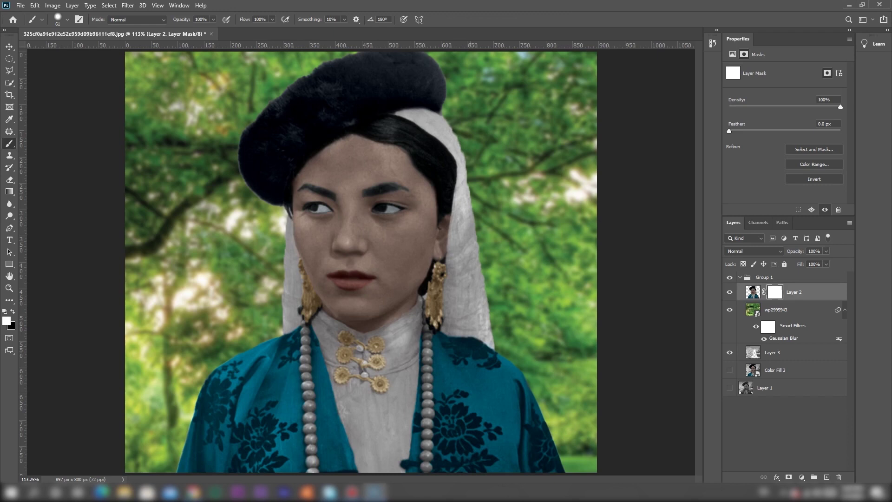
Paint black on Layer 2's mask along the outer edge of the white veil beside the hair to clean the cutout
key("x")
left_click_drag(472, 134, 468, 128)
right_click(483, 137)
left_click_drag(570, 188, 599, 187)
key("Return")
left_click_drag(468, 136, 466, 127)
key("ctrl+z")
left_click_drag(491, 206, 507, 325)
right_click(533, 264)
left_click_drag(637, 312, 632, 312)
key("Return")
Mask out the fringe along the outer left edge of the fur hat on Layer 2, adjusting the brush size
right_click(220, 231)
left_click_drag(301, 275, 284, 275)
key("Return")
right_click(199, 202)
key("Return")
left_click_drag(233, 174, 274, 212)
right_click(239, 218)
left_click_drag(314, 240, 308, 241)
key("Escape")
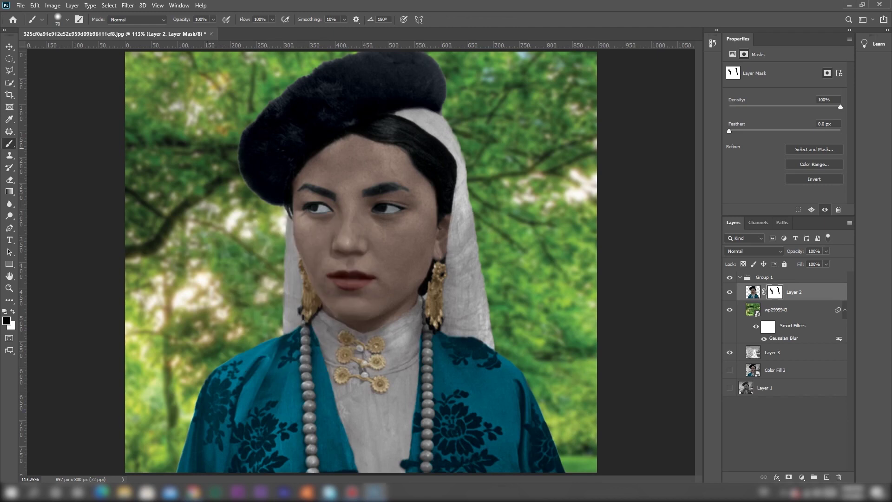
Refine Layer 2's mask around the upper edges of the fur hat, resizing the brush to 64 px
right_click(466, 97)
left_click_drag(563, 151, 548, 151)
key("Return")
right_click(260, 81)
left_click_drag(297, 135, 311, 135)
key("Return")
Move Layer 3 between Layer 2 and the forest image and clip it to the forest image
left_click(790, 353)
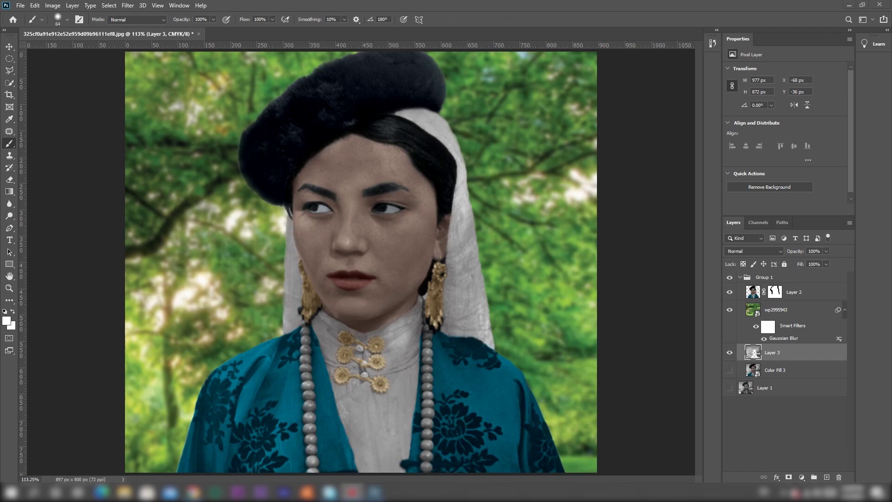
left_click_drag(775, 352, 775, 302)
left_click(769, 318, "alt")
Compare blend modes for the clipped Layer 3 and set it to Luminosity
left_click(753, 251)
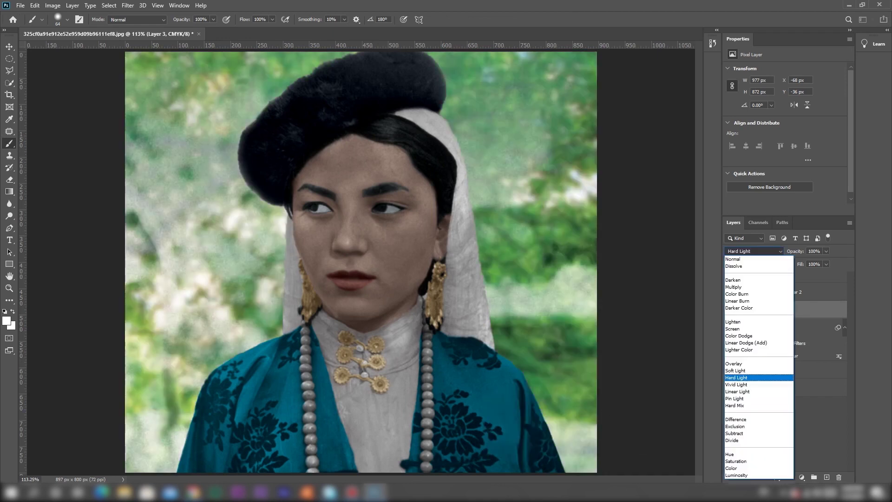
key("Down")
key("Down")
key("Down")
key("Down")
key("Down")
key("Down")
key("Down")
key("Down")
key("Down")
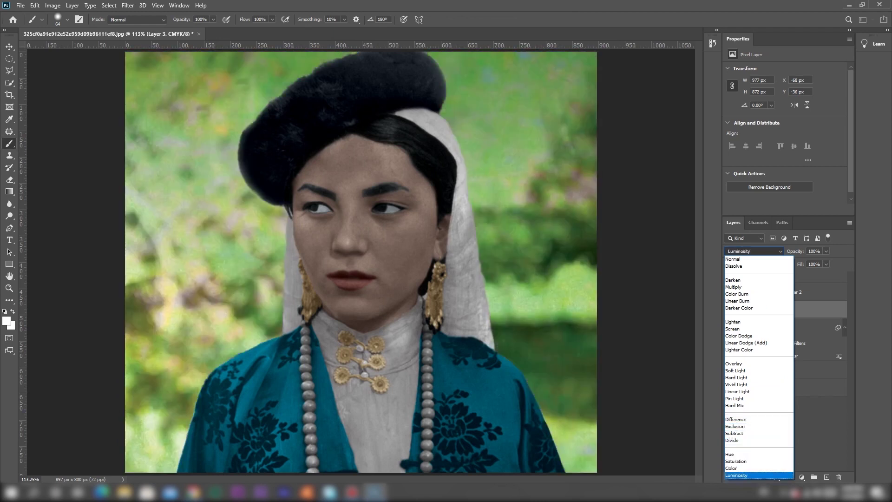
key("Return")
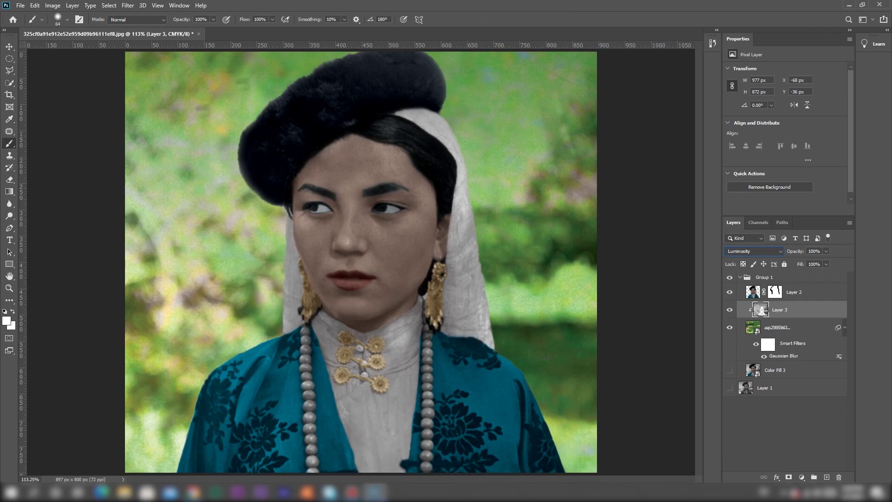
Apply a Surface Blur to Layer 3 with radius 5 pixels and threshold 7 levels
left_click(127, 6)
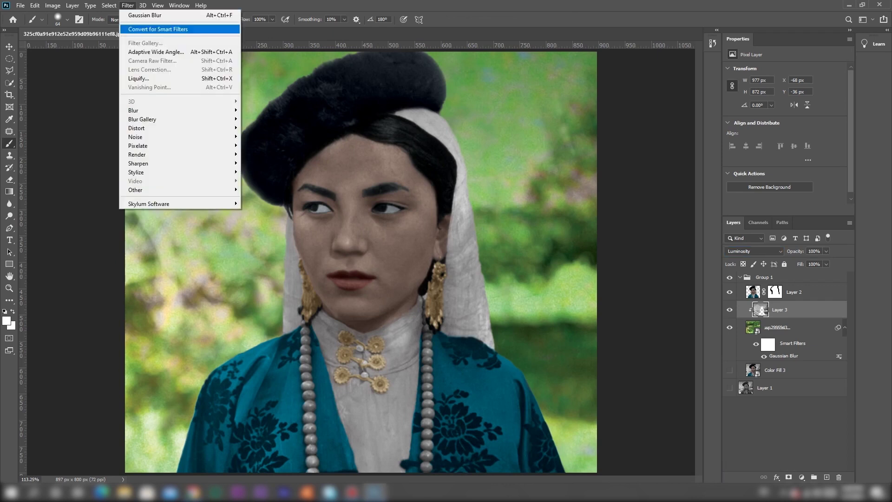
mouse_move(143, 119)
key("Up")
key("Right")
key("Up")
key("Return")
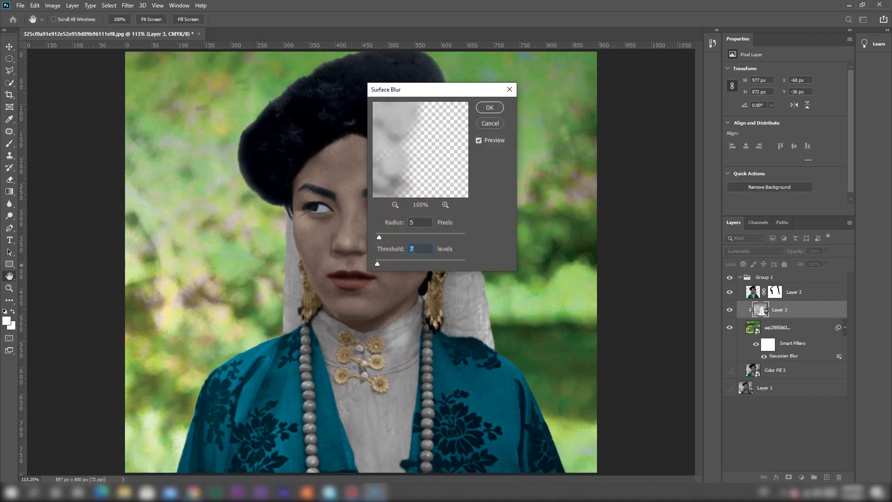
left_click_drag(441, 94, 768, 105)
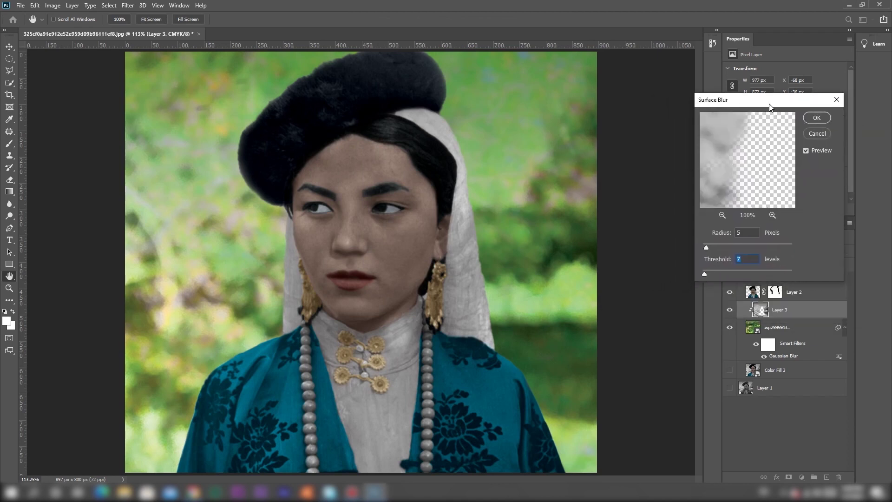
key("Return")
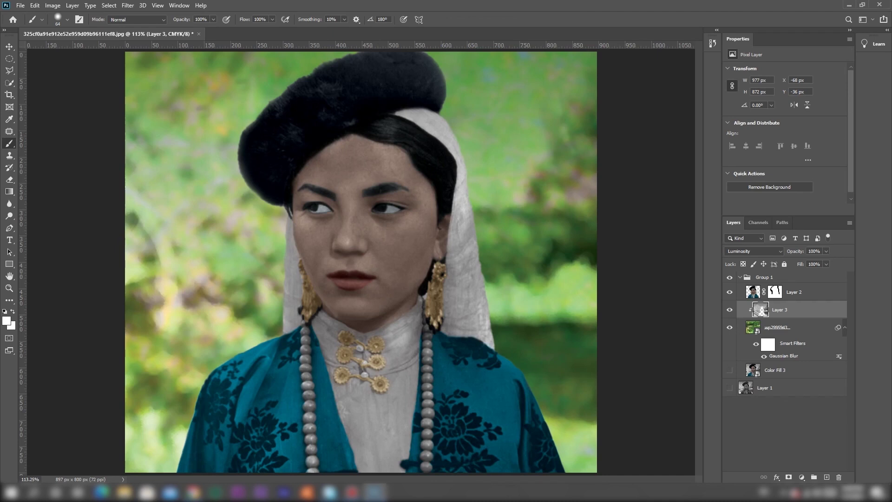
Apply a Surface Blur to the image of the woman on Layer 2, entering a value of 3
left_click(752, 292)
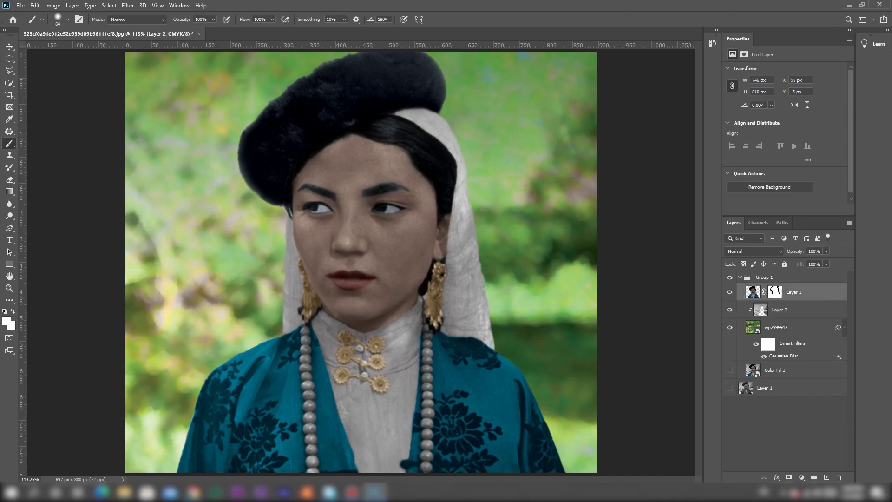
left_click(128, 5)
mouse_move(137, 129)
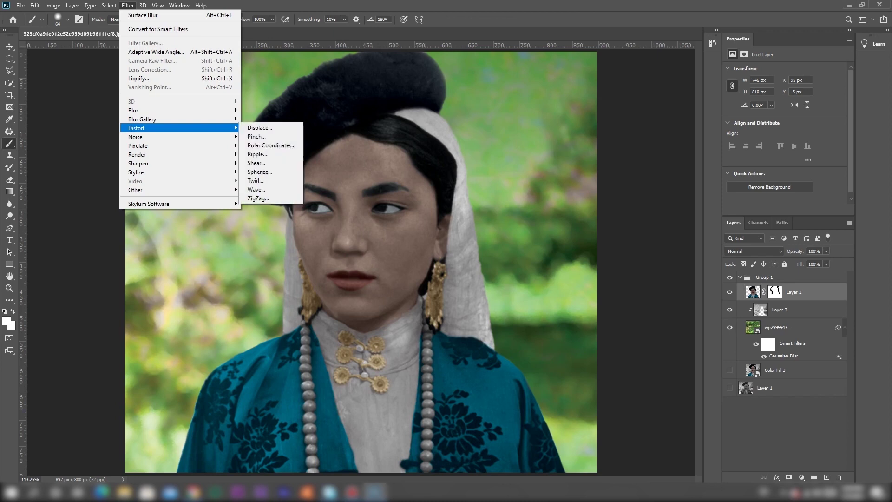
mouse_move(139, 110)
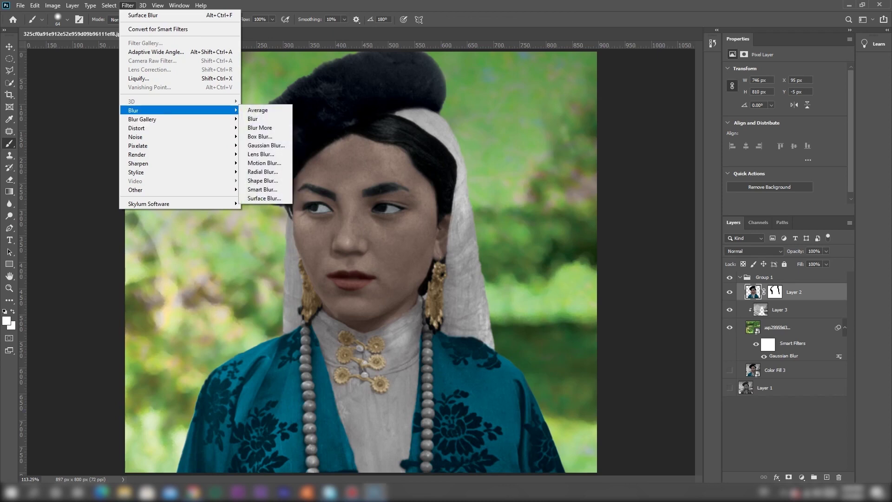
left_click(263, 198)
type("3")
key("Return")
key("b")
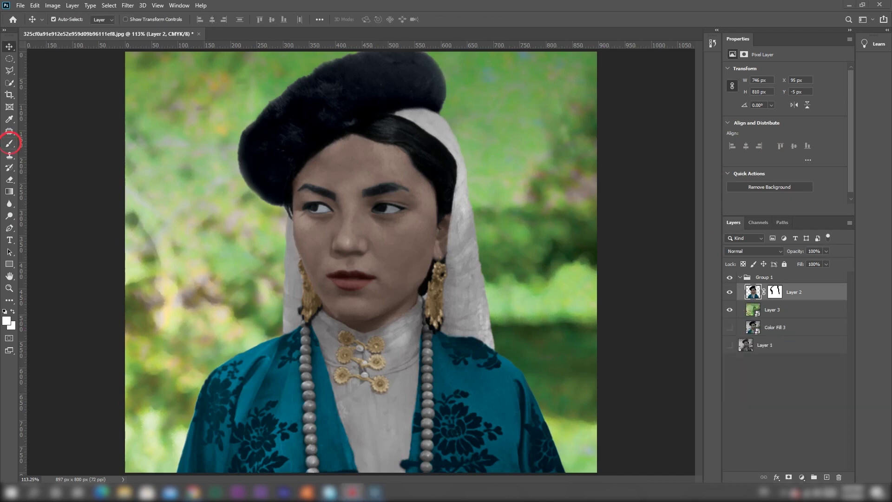
Add a dark green solid colour fill above Layer 2, invert its mask to black and set its blend mode to Soft Light
left_click(801, 476)
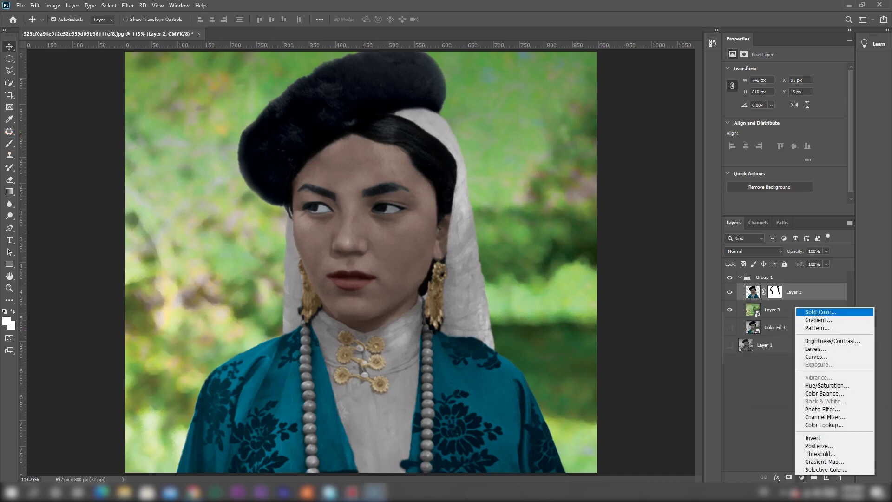
left_click(820, 312)
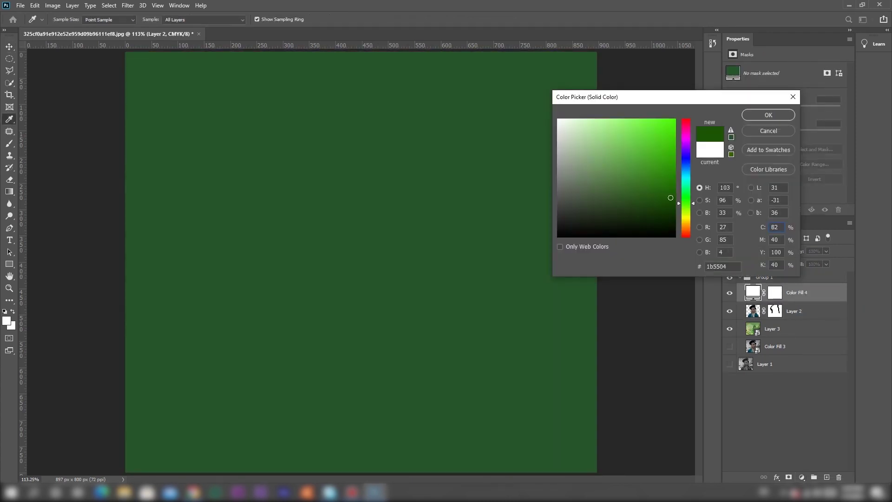
key("Return")
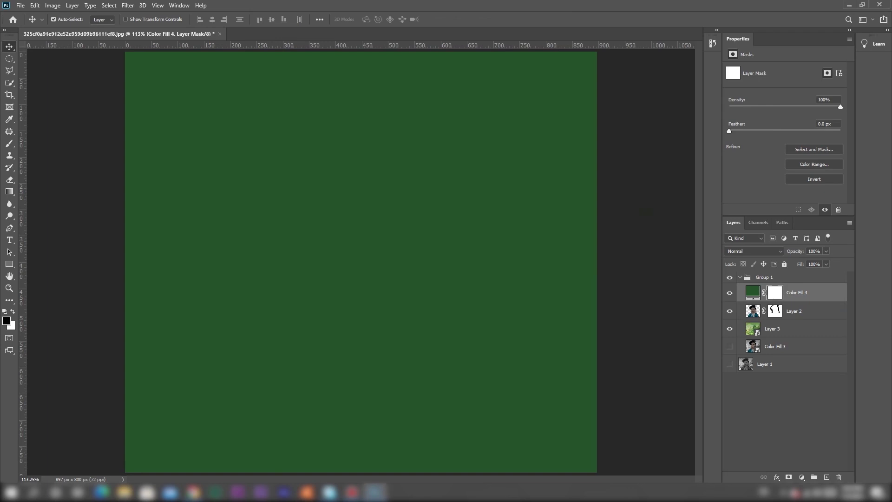
key("ctrl+i")
left_click(753, 252)
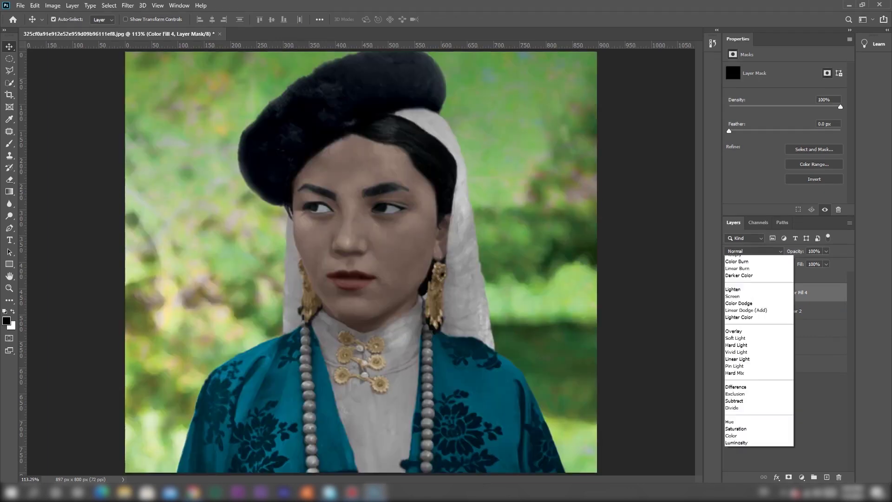
left_click(753, 370)
Paint white on the green fill's mask over the left bead strand, from the earring down to the canvas edge
key("b")
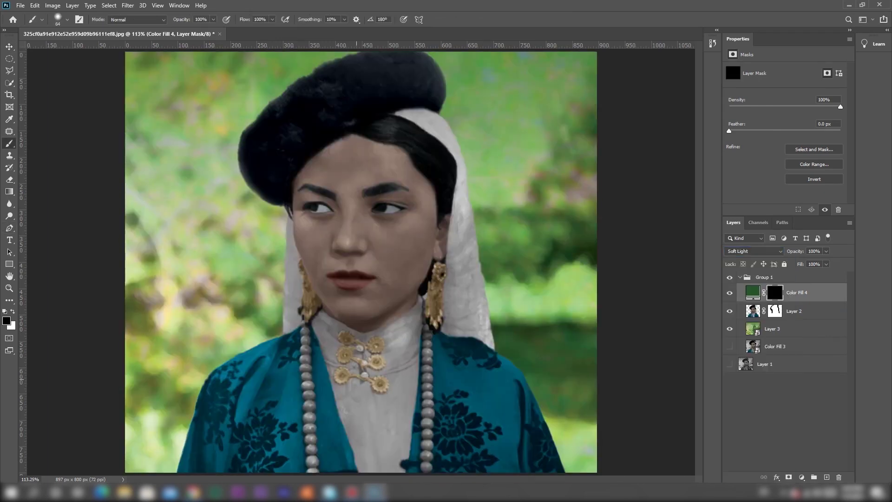
key("ctrl+space")
mouse_move(302, 328)
left_mouse_down()
mouse_move(372, 328)
mouse_move(358, 328)
mouse_move(364, 354)
mouse_move(306, 312)
left_mouse_up()
key("x")
left_click(315, 342)
left_click(313, 367)
left_click(311, 394)
right_click(314, 368)
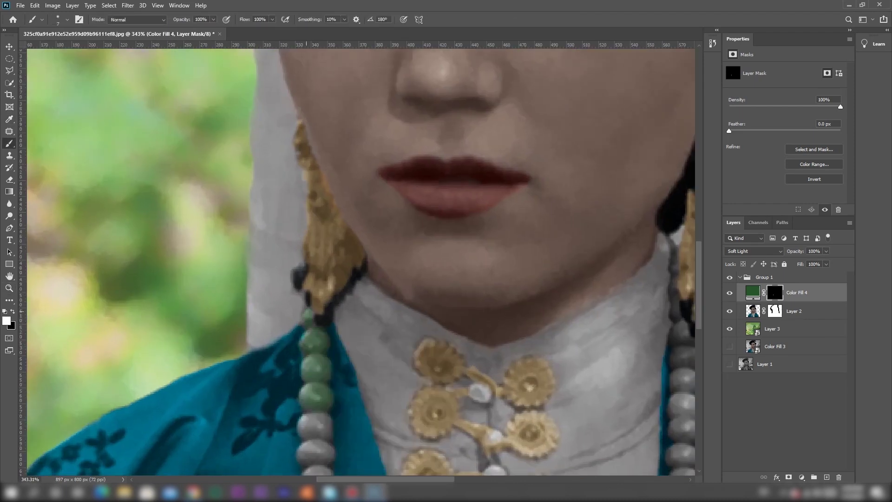
scroll(310, 426, "down", 3)
right_click(333, 380)
left_click_drag(383, 350, 386, 349)
mouse_move(318, 265)
left_mouse_down()
mouse_move(305, 269)
mouse_move(309, 295)
mouse_move(326, 301)
mouse_move(331, 349)
left_mouse_up()
scroll(327, 364, "down", 3)
mouse_move(316, 196)
left_mouse_down()
mouse_move(337, 209)
mouse_move(327, 239)
mouse_move(319, 226)
left_mouse_up()
mouse_move(322, 260)
left_mouse_down()
mouse_move(341, 252)
mouse_move(322, 295)
mouse_move(343, 285)
mouse_move(343, 297)
left_mouse_up()
scroll(338, 258, "down", 1)
right_click(338, 251)
scroll(338, 297, "down", 1)
left_click_drag(331, 331, 326, 369)
Reveal the green fill over the right bead strand with a 9 px brush, from the earring to the canvas edge
mouse_move(511, 93)
left_mouse_down()
mouse_move(432, 261)
mouse_move(452, 212)
left_mouse_up()
right_click(452, 213)
left_click_drag(504, 235, 503, 236)
left_click_drag(443, 206, 444, 280)
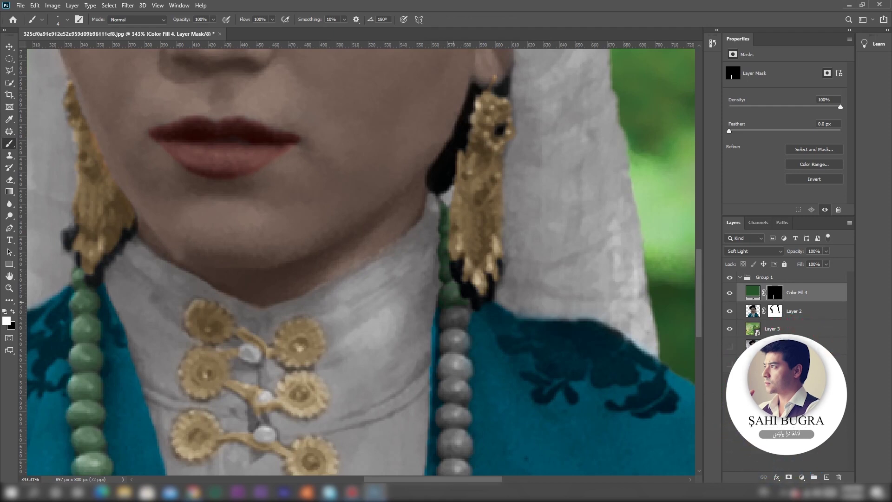
right_click(456, 285)
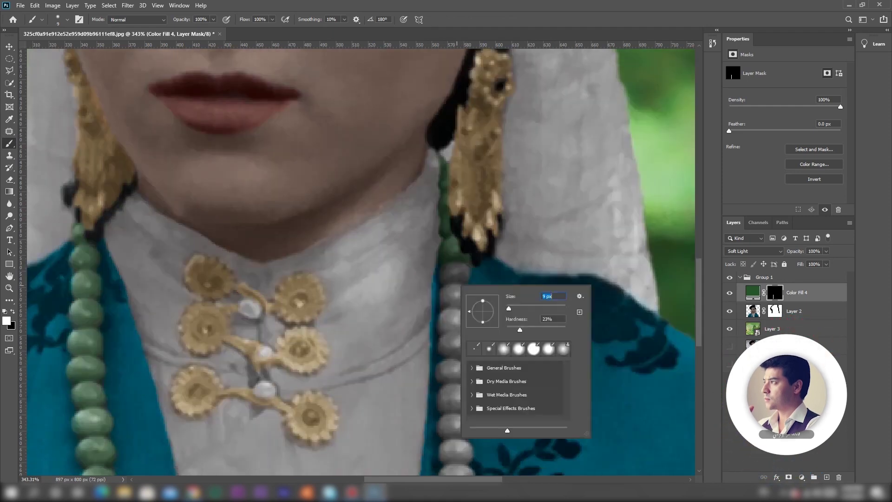
mouse_move(451, 268)
left_mouse_down()
mouse_move(449, 289)
mouse_move(465, 296)
mouse_move(461, 345)
left_mouse_up()
scroll(462, 317, "down", 3)
mouse_move(451, 236)
left_mouse_down()
mouse_move(463, 247)
mouse_move(465, 302)
left_mouse_up()
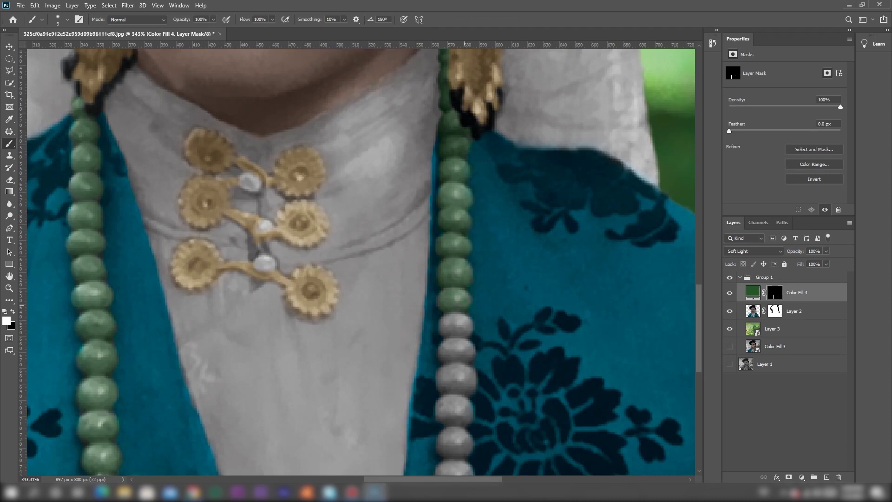
scroll(464, 302, "down", 4)
left_click_drag(453, 211, 457, 284)
scroll(457, 283, "down", 4)
mouse_move(452, 193)
left_mouse_down()
mouse_move(445, 239)
mouse_move(463, 274)
left_mouse_up()
scroll(464, 274, "down", 2)
mouse_move(444, 244)
left_mouse_down()
mouse_move(459, 262)
mouse_move(444, 289)
left_mouse_up()
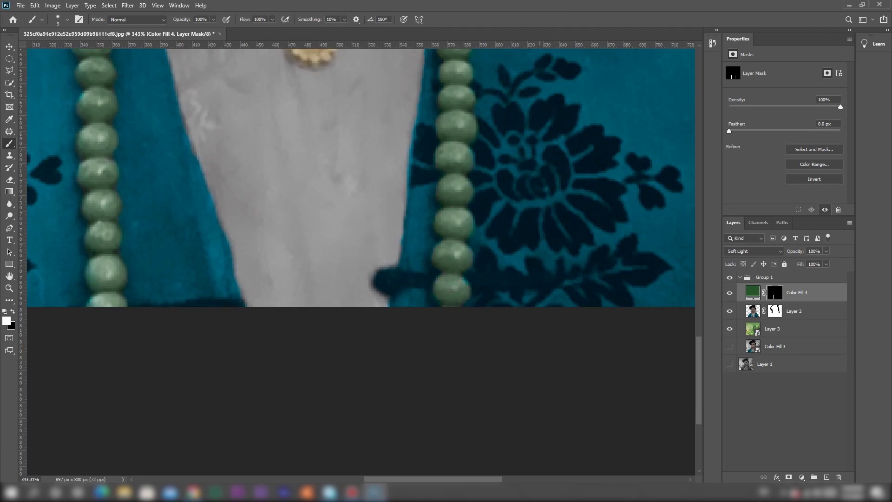
Darken the beads' fill colour to #042005 and switch the fill layer's blend mode to Color
key("ctrl+0")
double_click(752, 292)
mouse_move(631, 195)
left_mouse_down()
mouse_move(623, 206)
mouse_move(660, 222)
left_mouse_up()
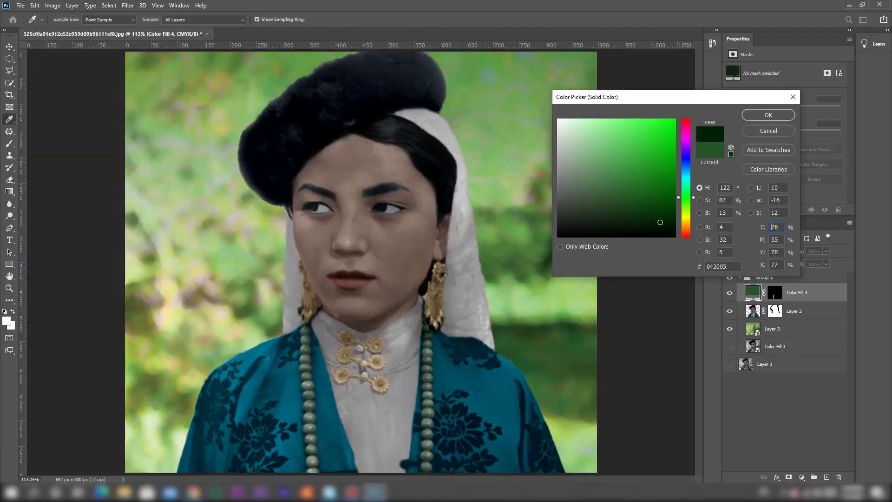
left_click(768, 115)
left_click(752, 251)
left_click(753, 468)
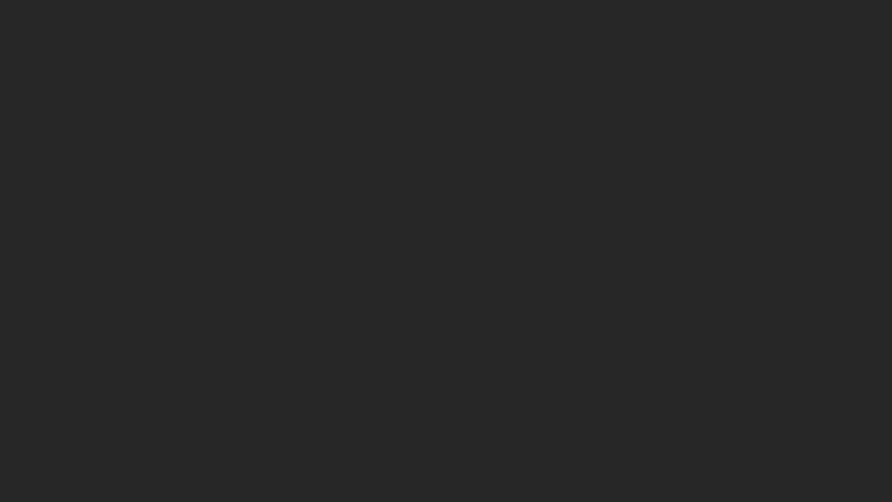